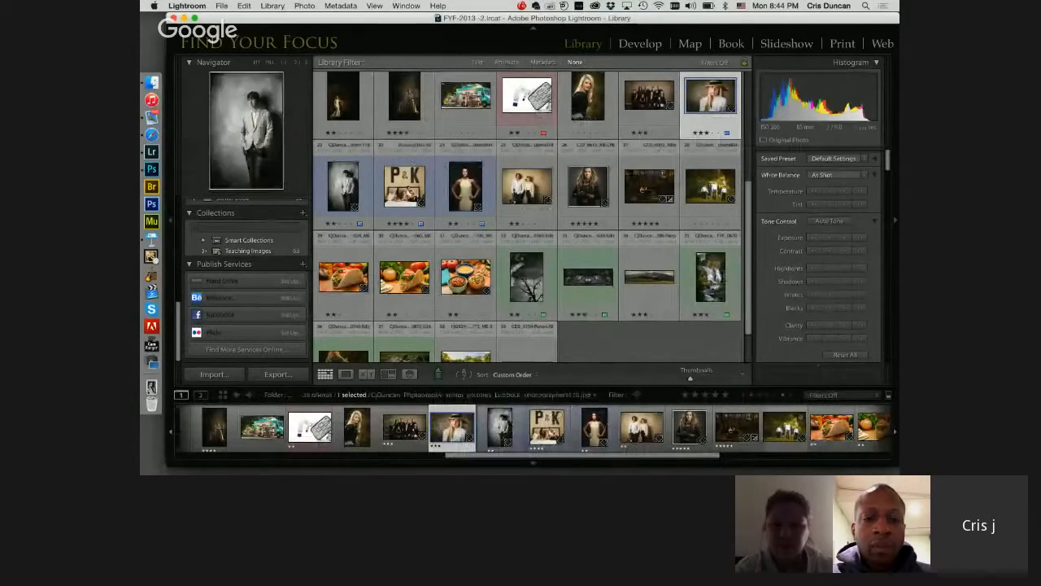
Step: Look through the portraits in the library one at a time at full view to choose a photo for retouching
{"action": "double_click", "coordinate": [588, 102]}
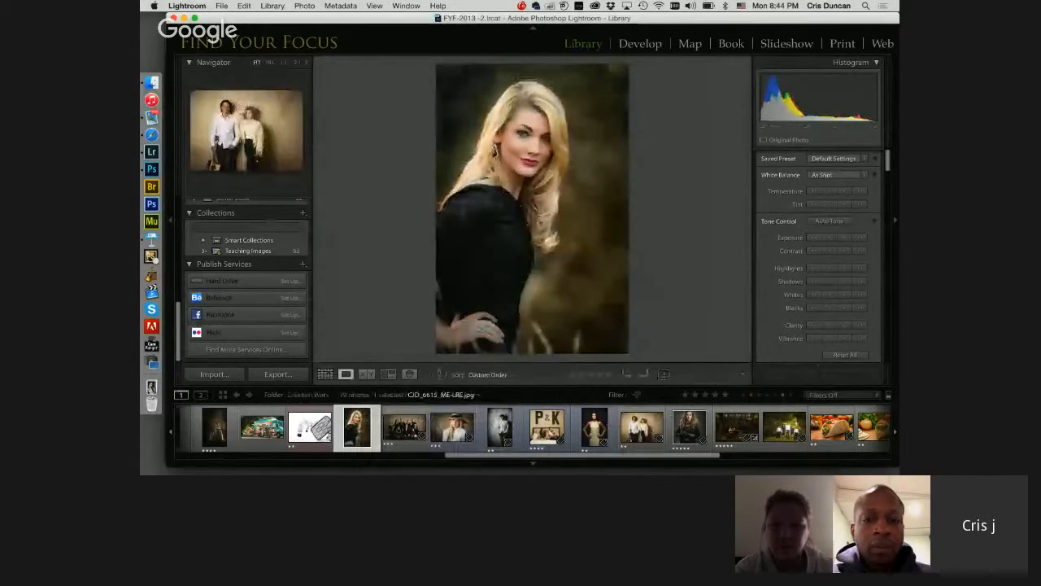
{"action": "left_click", "coordinate": [690, 427]}
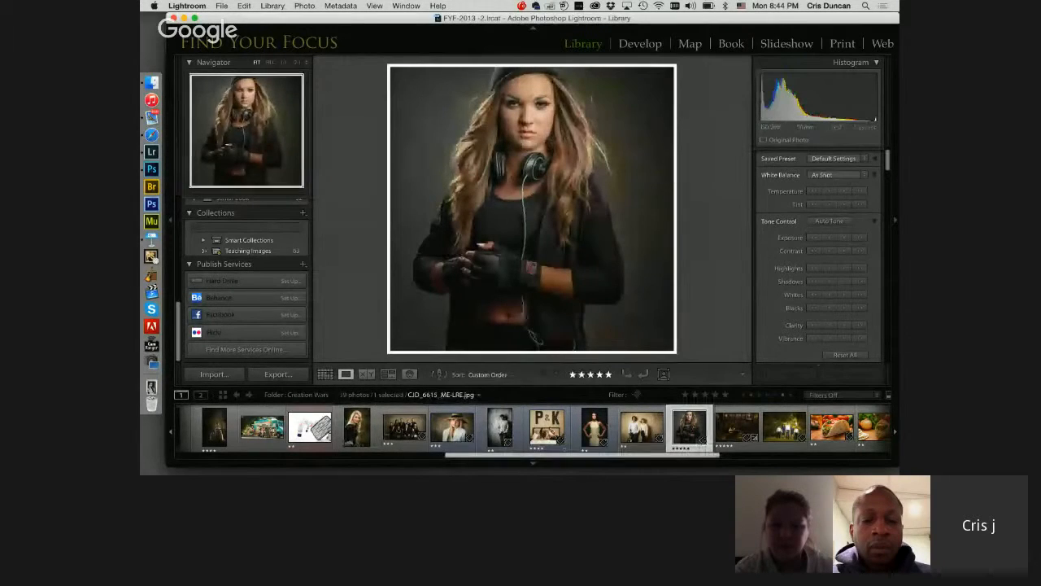
{"action": "left_click_drag", "start_coordinate": [585, 456], "coordinate": [284, 456]}
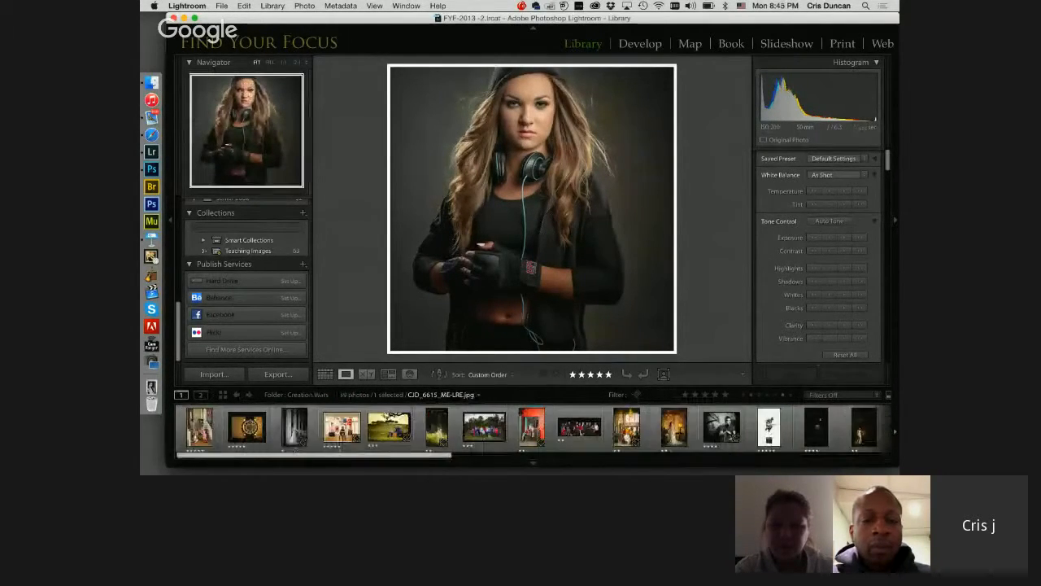
{"action": "scroll", "coordinate": [205, 251], "scroll_direction": "up", "scroll_amount": 5}
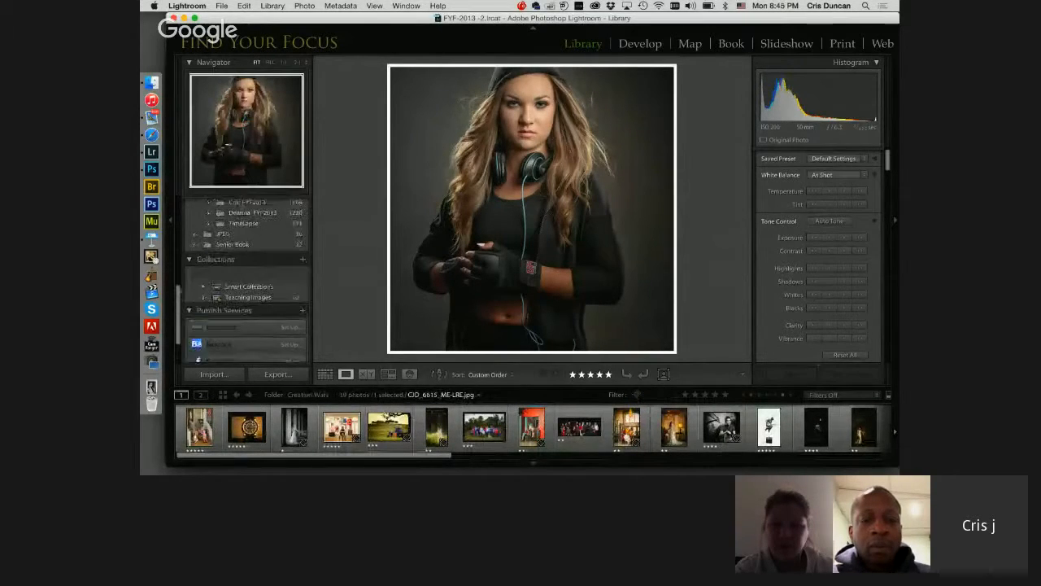
{"action": "scroll", "coordinate": [192, 299], "scroll_direction": "down", "scroll_amount": 5}
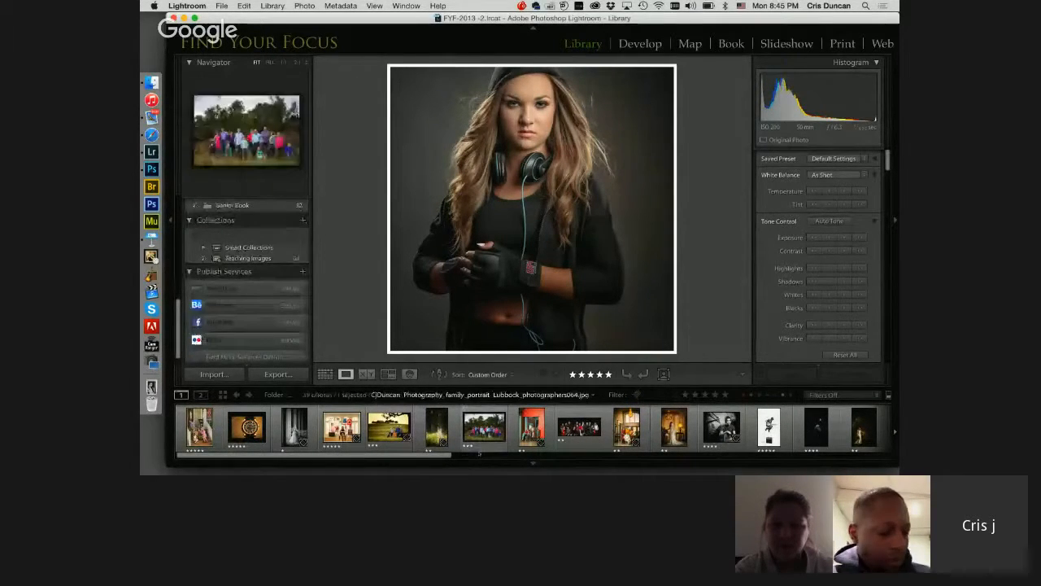
{"action": "left_click_drag", "start_coordinate": [452, 455], "coordinate": [666, 457]}
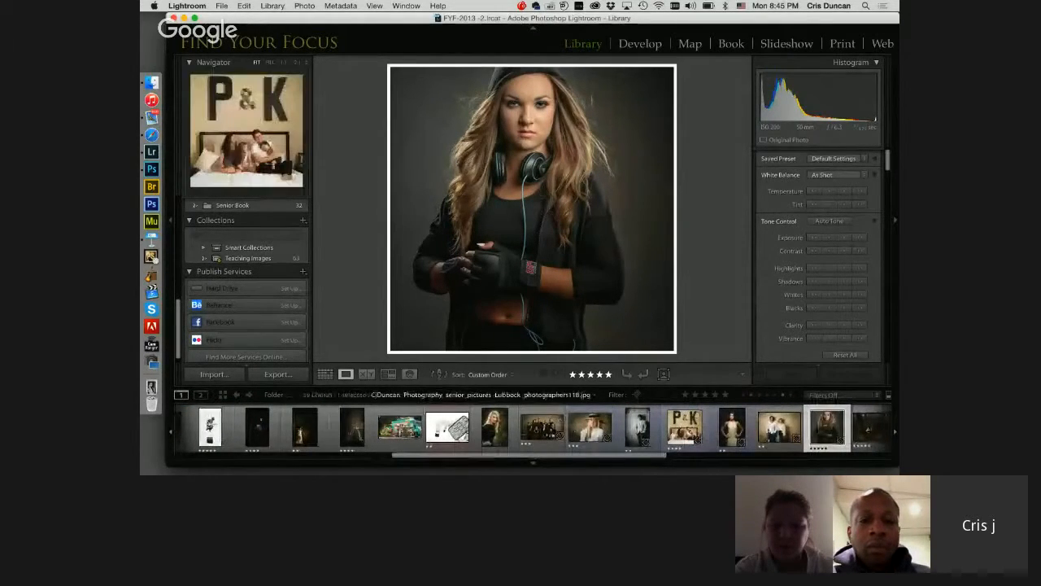
{"action": "left_click", "coordinate": [684, 427]}
{"action": "left_click", "coordinate": [731, 427]}
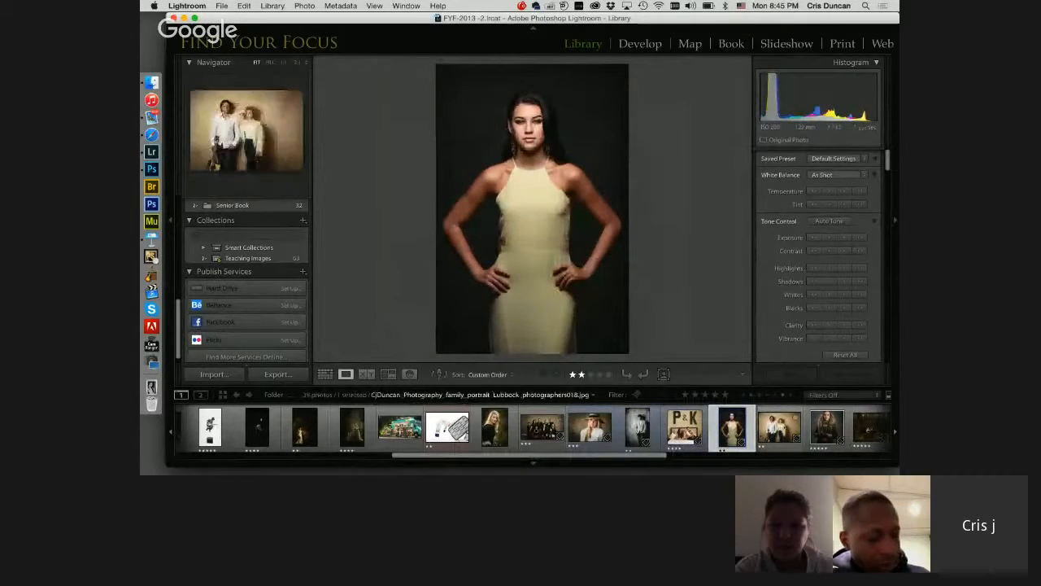
Step: Open the couple portrait with guitar and violin in Color Efex Pro 4 as a JPEG copy with Lightroom adjustments
{"action": "left_click", "coordinate": [779, 427]}
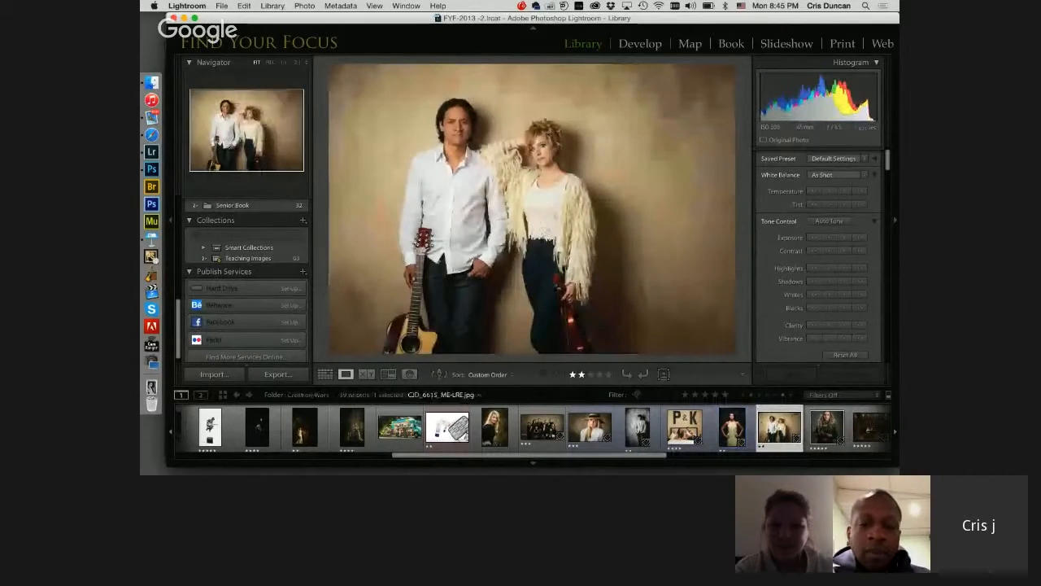
{"action": "right_click", "coordinate": [766, 428]}
{"action": "mouse_move", "coordinate": [787, 416]}
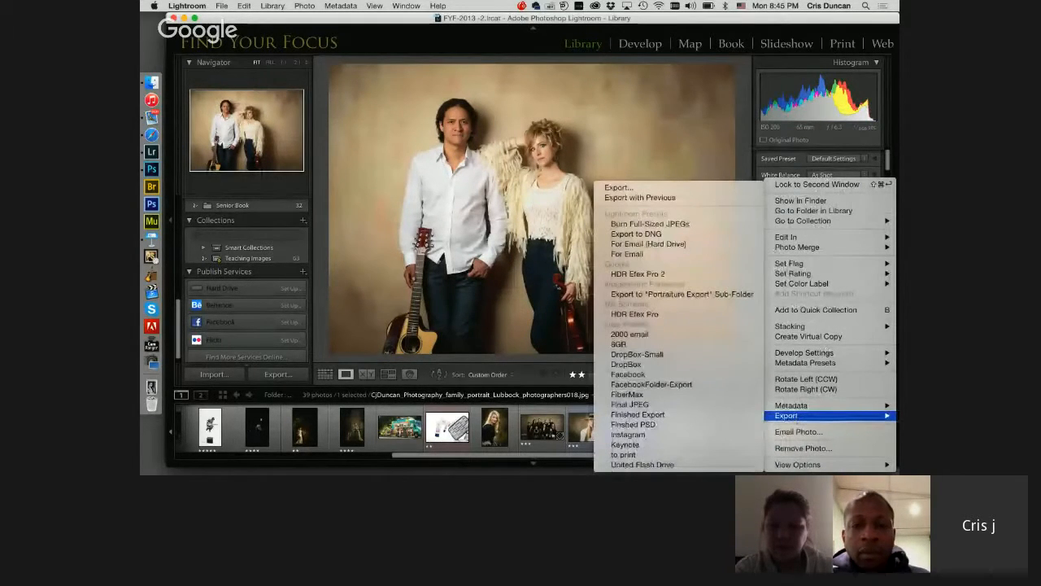
{"action": "mouse_move", "coordinate": [786, 237]}
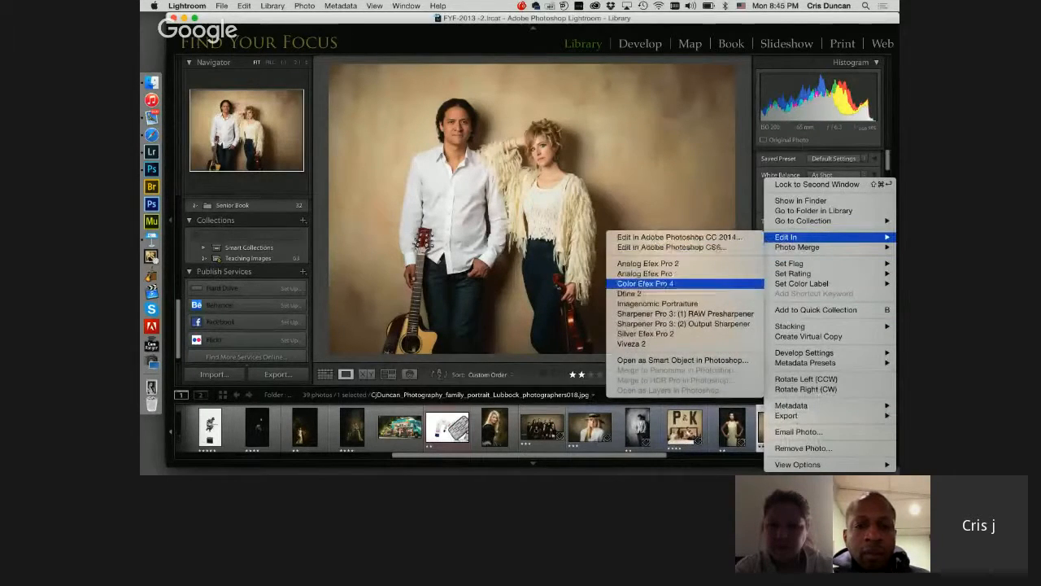
{"action": "left_click", "coordinate": [651, 283]}
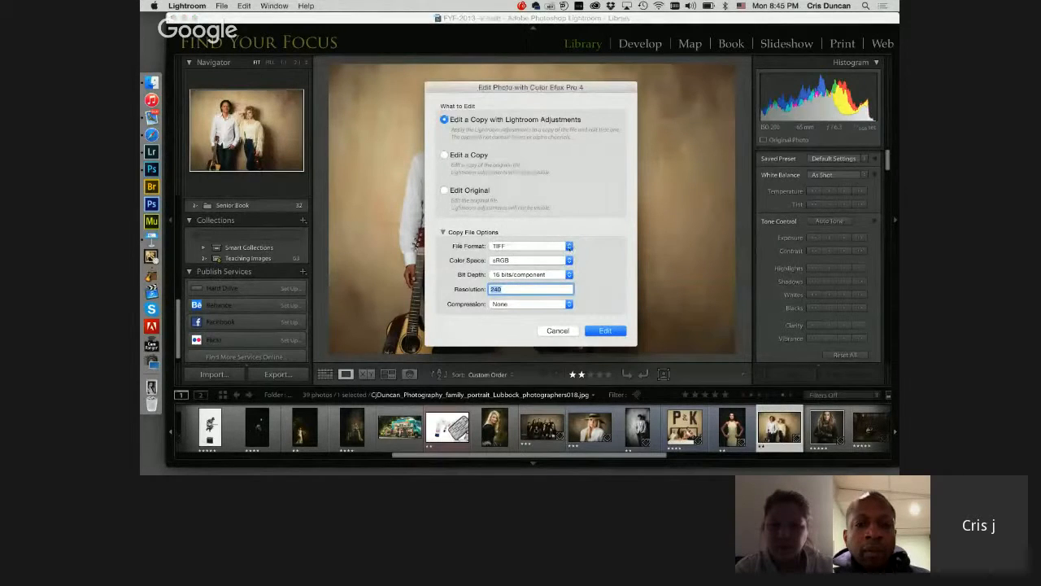
{"action": "left_click", "coordinate": [529, 246]}
{"action": "left_click", "coordinate": [543, 263]}
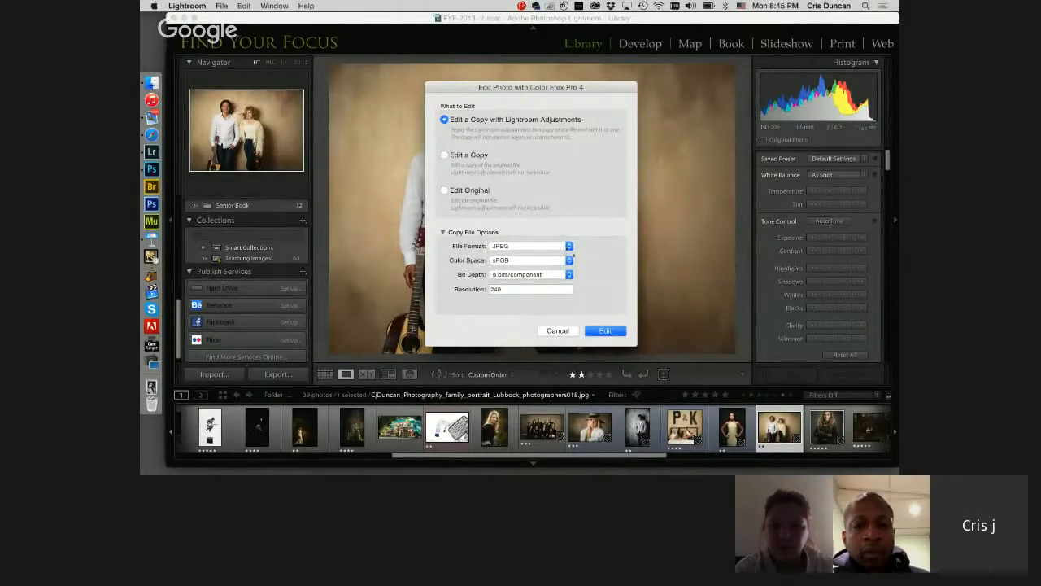
{"action": "left_click", "coordinate": [606, 330]}
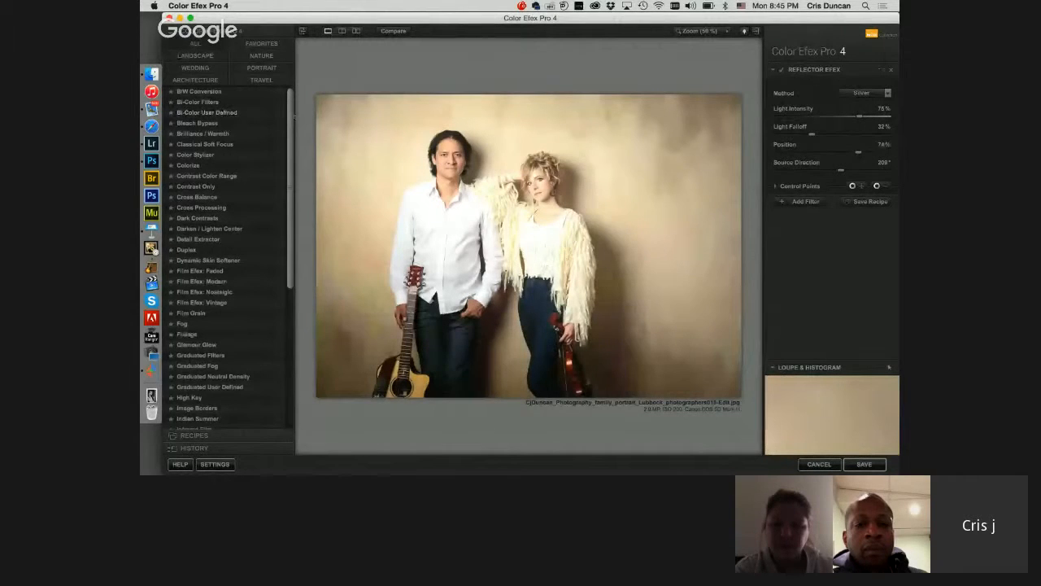
Step: Apply the Dynamic Skin Softener filter at 200% zoom and sample the man's face as its skin color
{"action": "scroll", "coordinate": [228, 261], "scroll_direction": "down", "scroll_amount": 2}
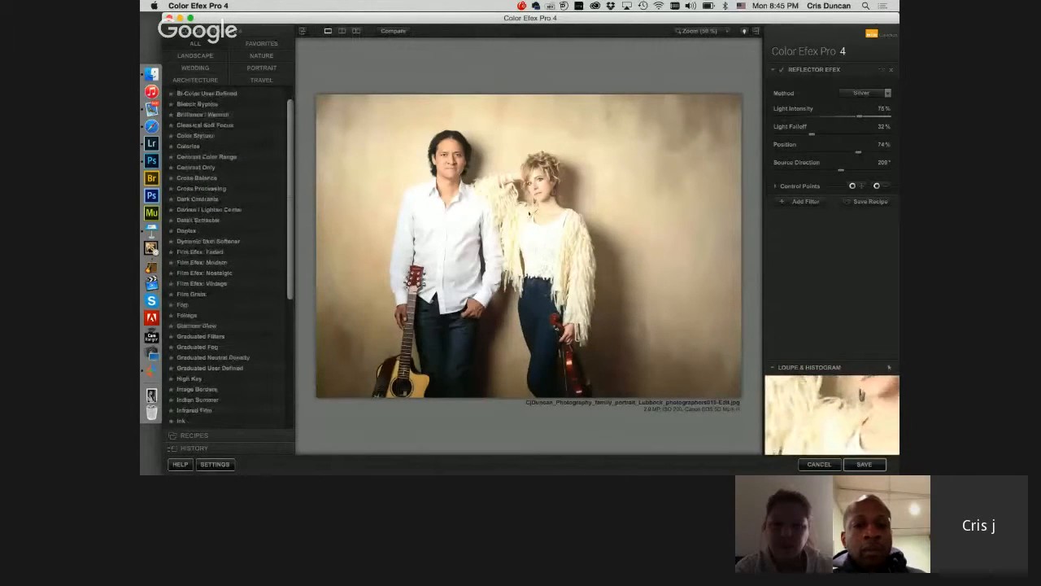
{"action": "scroll", "coordinate": [538, 213], "scroll_direction": "down", "scroll_amount": 4}
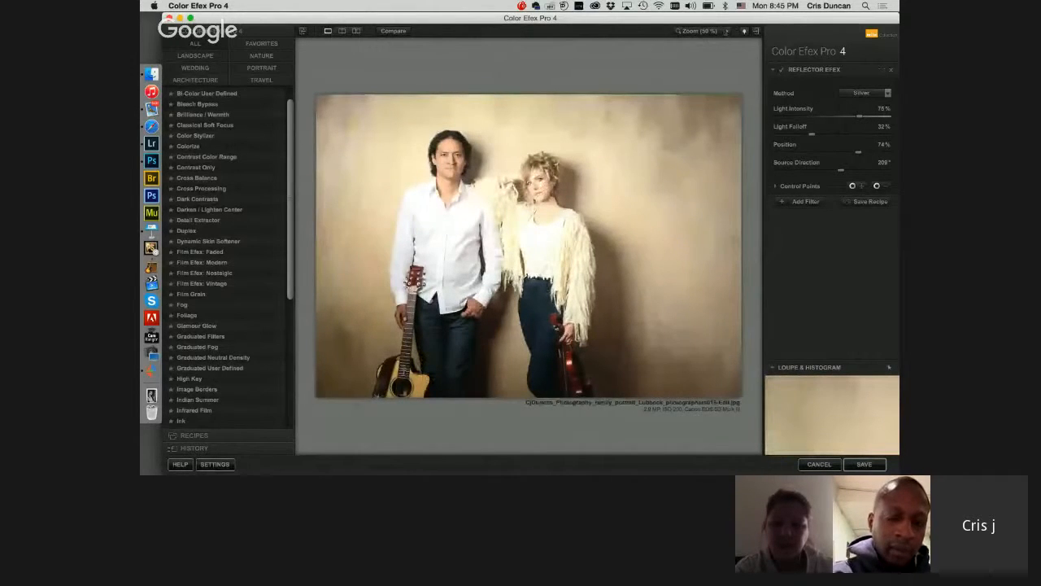
{"action": "left_click", "coordinate": [726, 31]}
{"action": "left_click", "coordinate": [746, 41]}
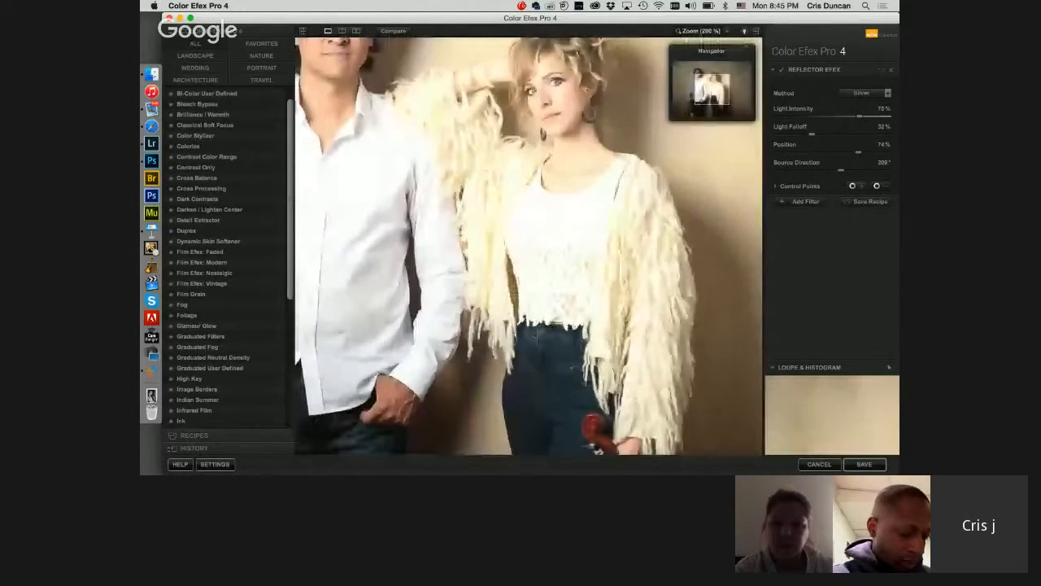
{"action": "left_click_drag", "start_coordinate": [713, 89], "coordinate": [705, 79]}
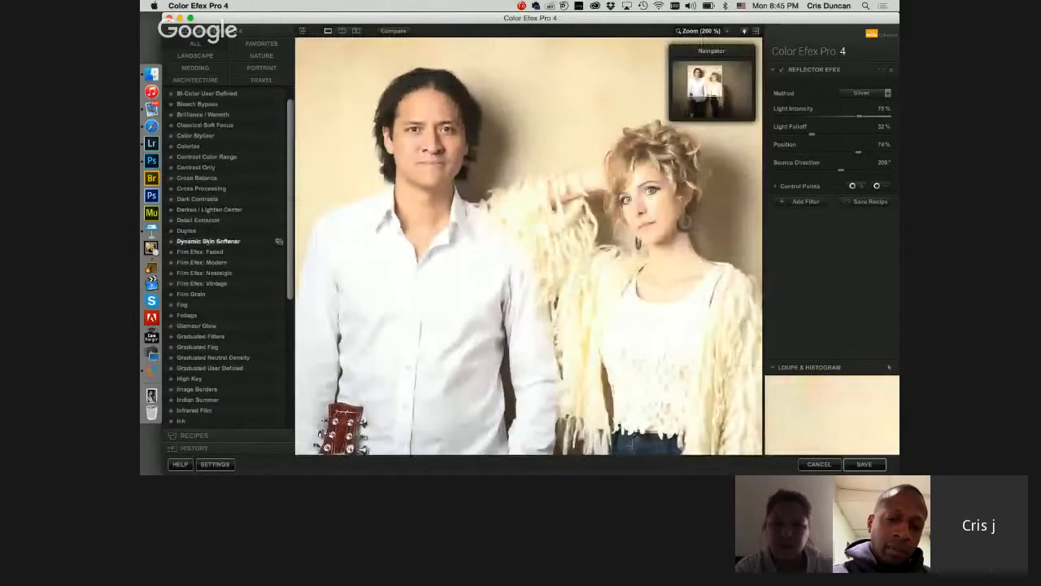
{"action": "left_click", "coordinate": [208, 241]}
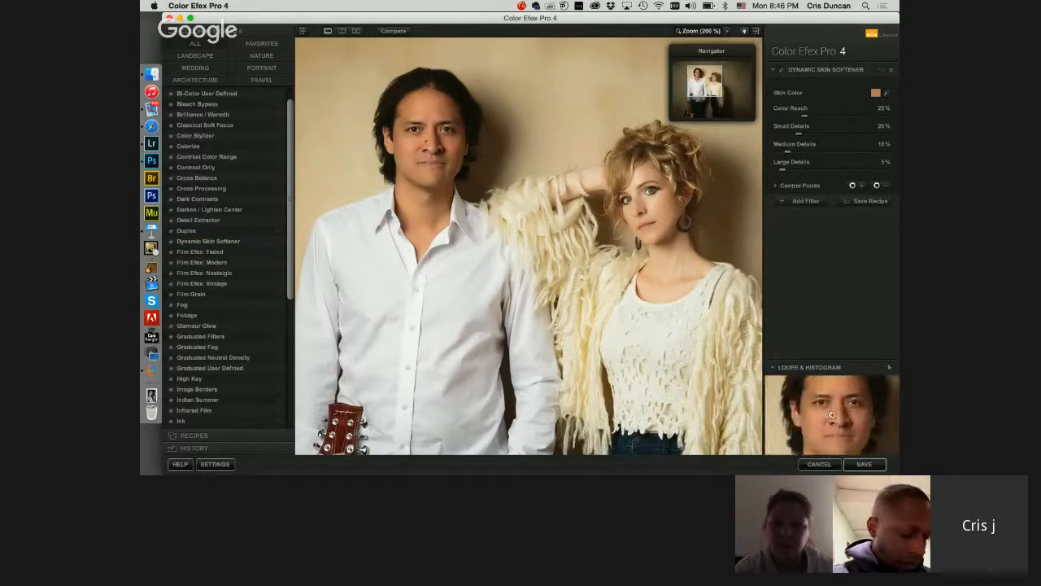
{"action": "left_click", "coordinate": [413, 145]}
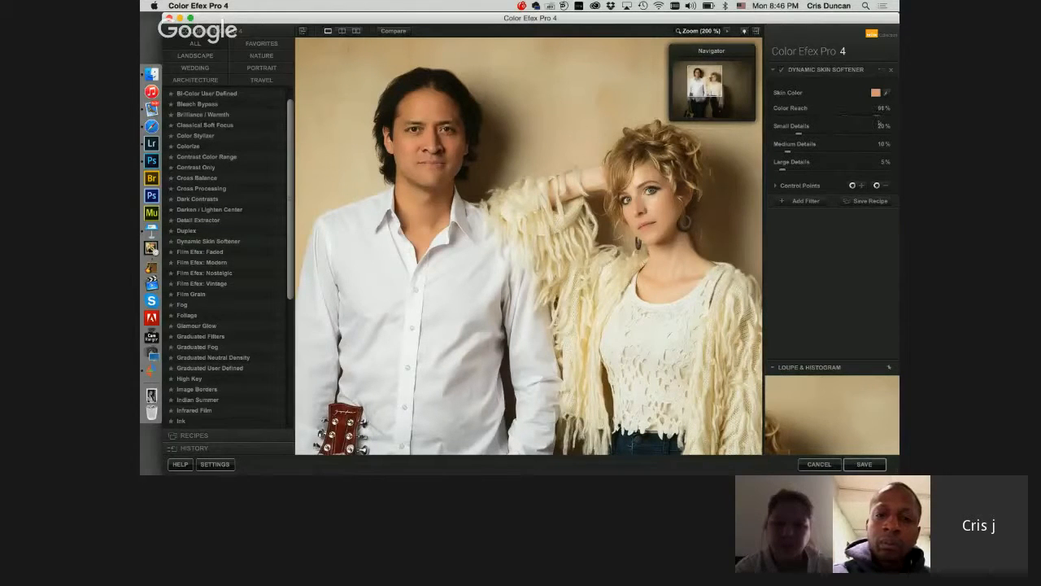
Step: Set the skin softener's Color Reach to 10%, Small Details to 9% and Medium Details to 5%
{"action": "left_click", "coordinate": [781, 118]}
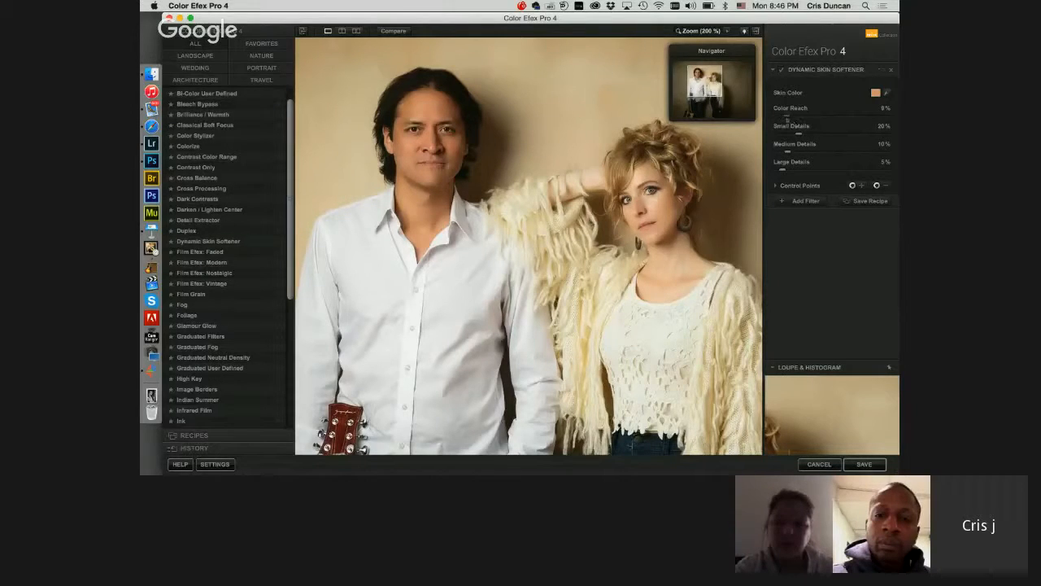
{"action": "left_click", "coordinate": [786, 135]}
{"action": "left_click", "coordinate": [786, 152]}
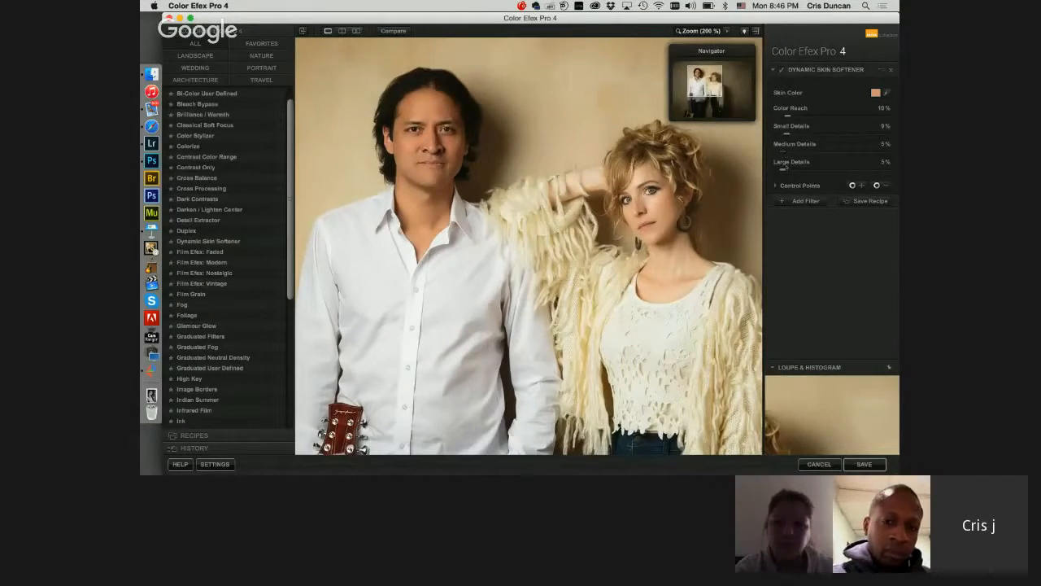
Step: Try a strong softening with Small Details at 75%, Medium Details at 85% and Large Details at 80%
{"action": "left_click", "coordinate": [851, 169]}
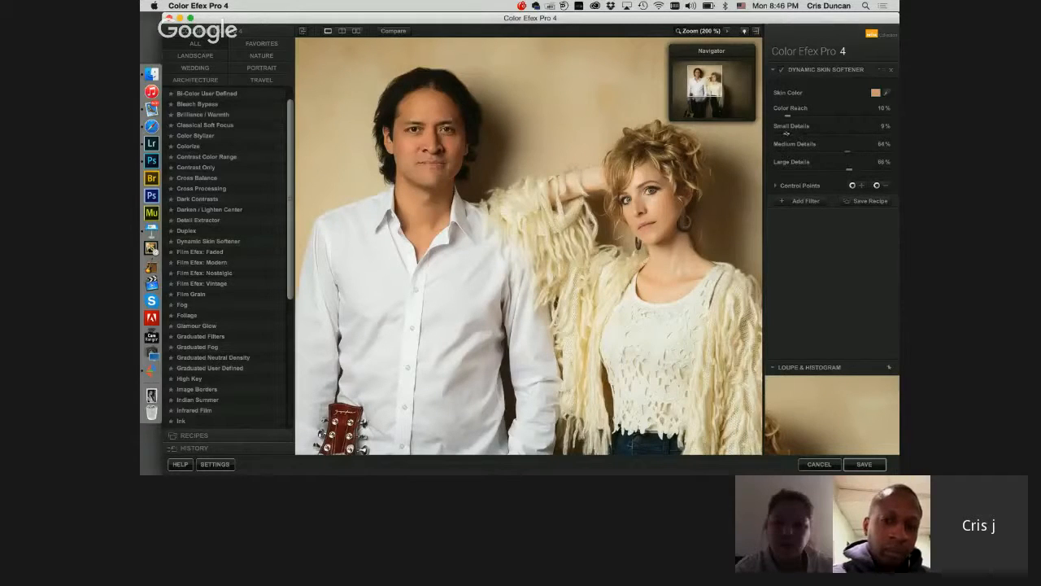
{"action": "left_click", "coordinate": [859, 133]}
{"action": "left_click_drag", "start_coordinate": [849, 170], "coordinate": [865, 169]}
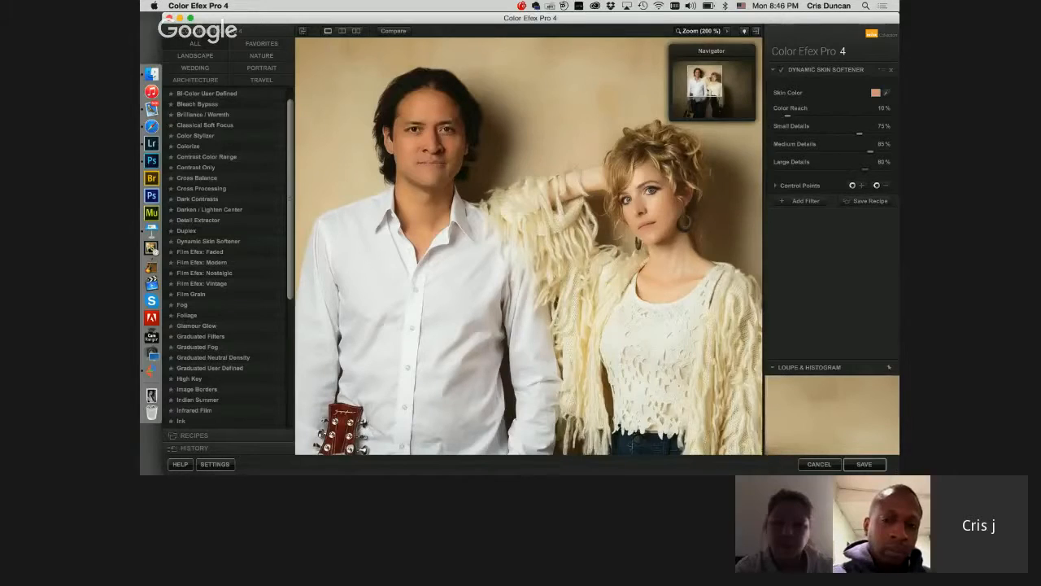
Step: Set the softener's Small Details to 17%, Medium Details to 7% and Large Details to 11%
{"action": "left_click", "coordinate": [791, 134]}
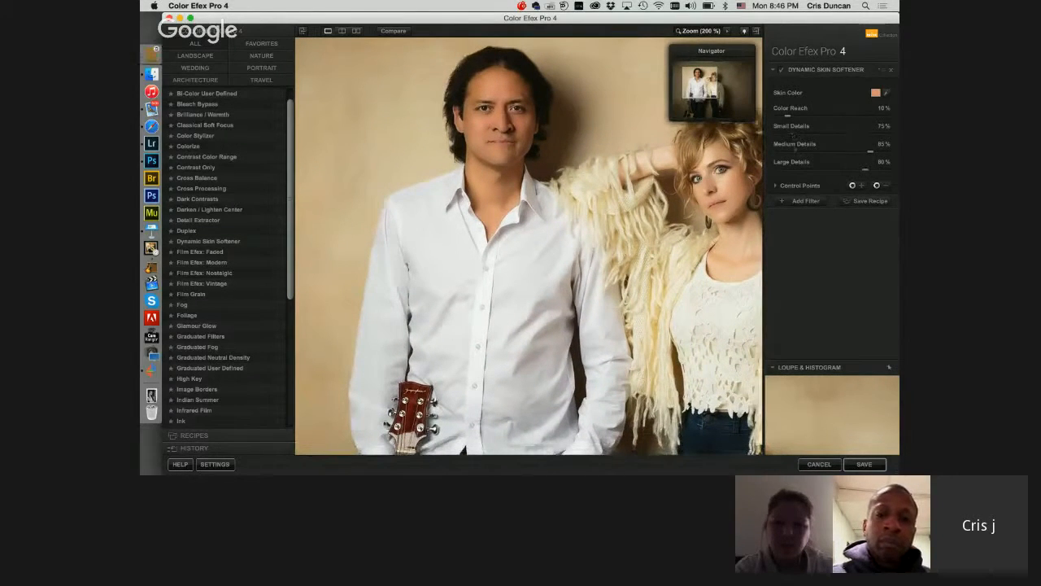
{"action": "left_click", "coordinate": [789, 169]}
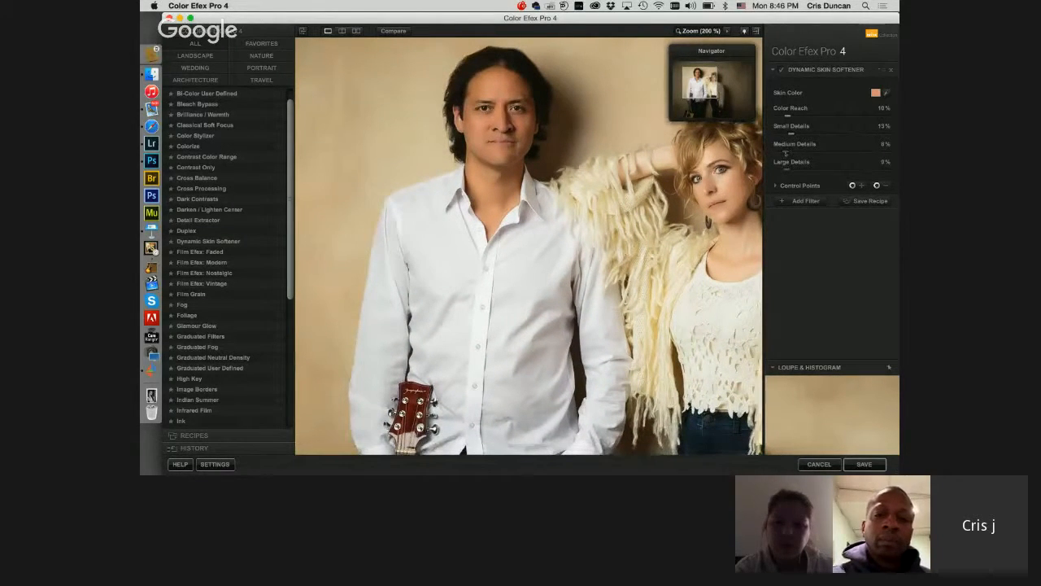
{"action": "left_click", "coordinate": [785, 152]}
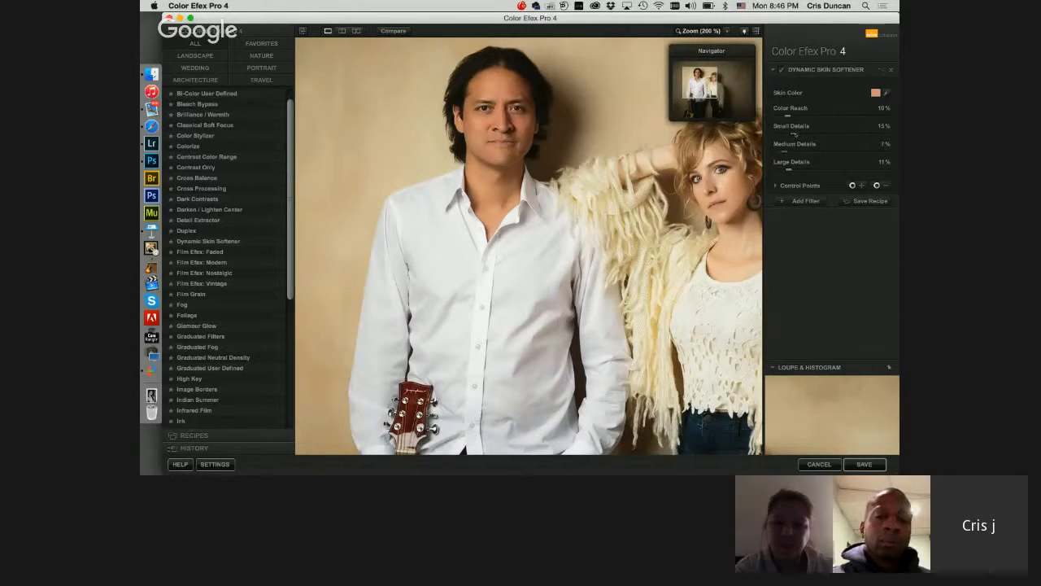
{"action": "left_click_drag", "start_coordinate": [782, 20], "coordinate": [781, 20]}
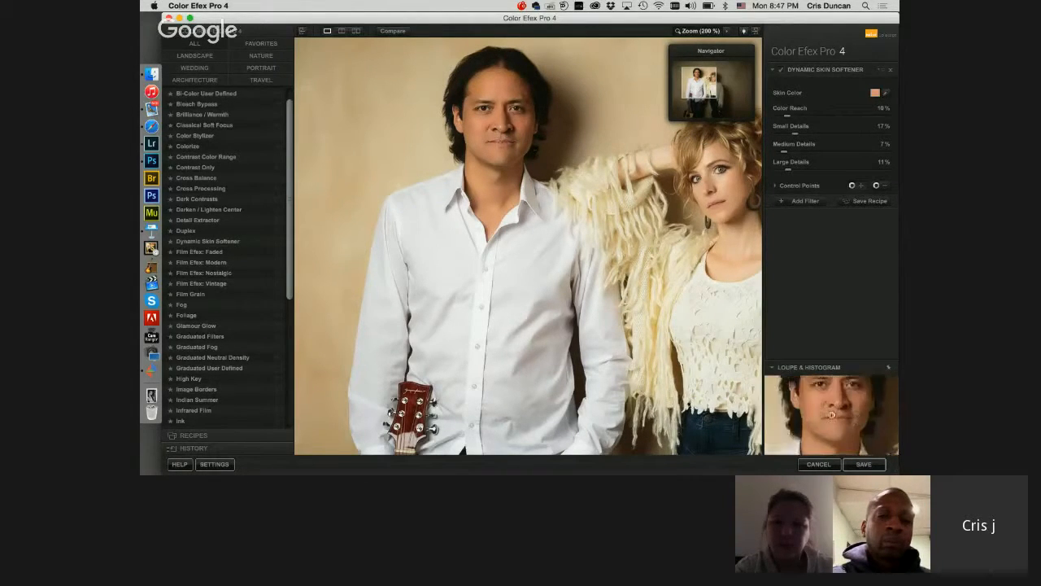
Step: Place a control point about 11% in size on the man's face and preview its mask
{"action": "left_click", "coordinate": [488, 130]}
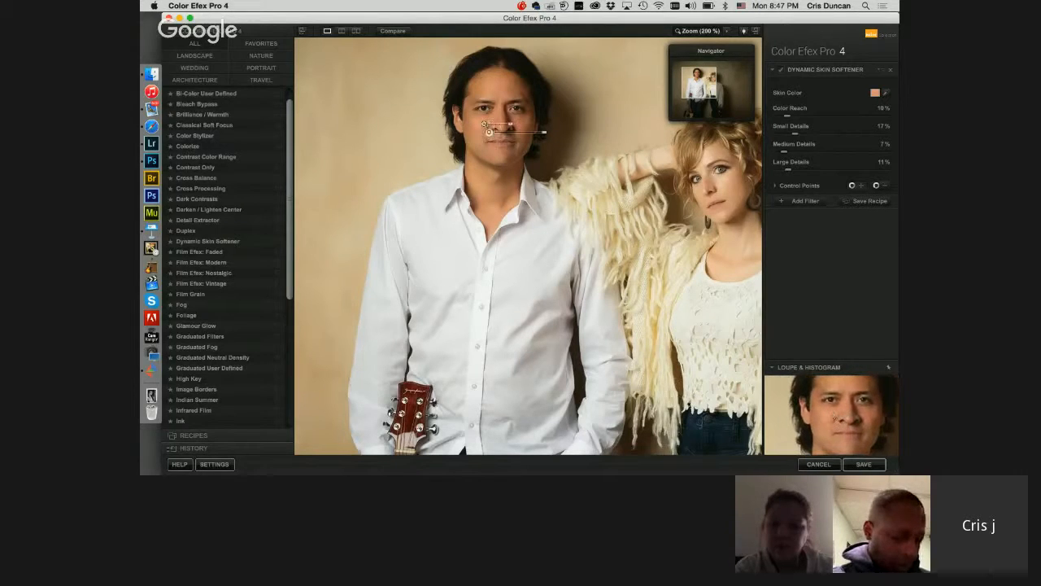
{"action": "left_click_drag", "start_coordinate": [511, 124], "coordinate": [494, 130]}
{"action": "left_click", "coordinate": [786, 186]}
{"action": "left_click", "coordinate": [889, 230]}
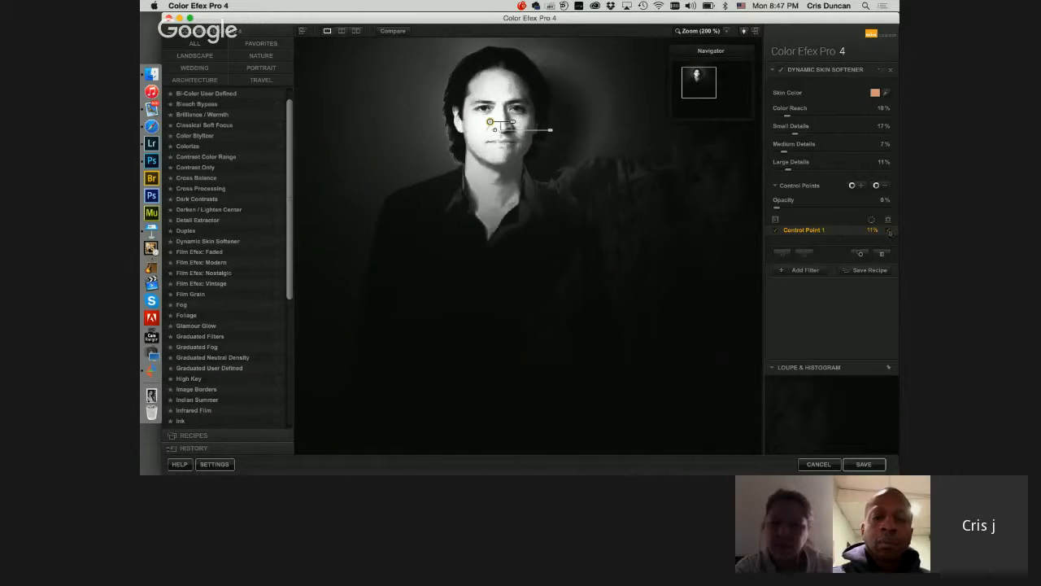
{"action": "left_click", "coordinate": [889, 231]}
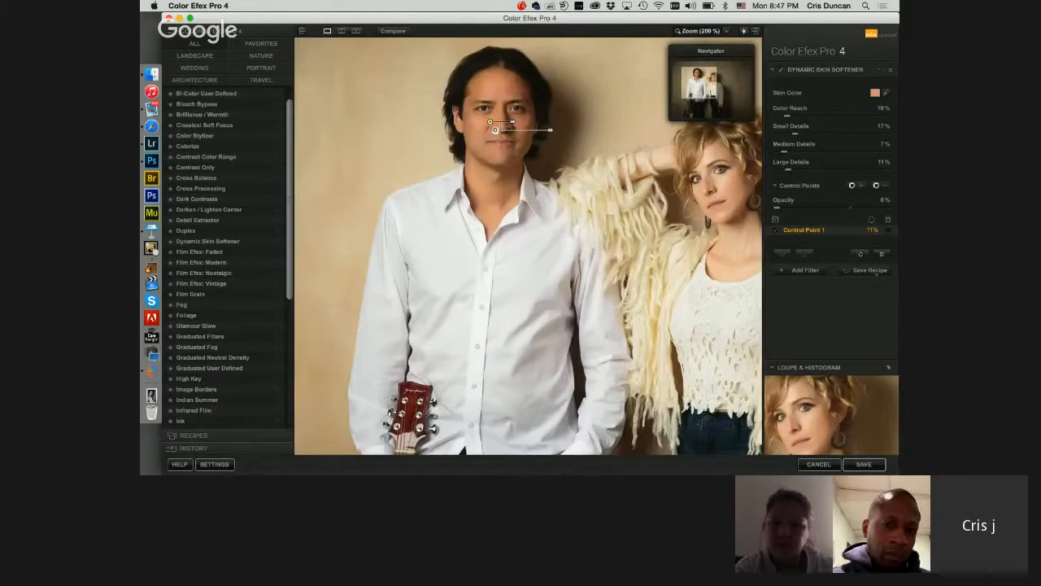
Step: Add a second Dynamic Skin Softener sampled from the woman's face, with Color Reach at 21% and Medium Details at 25%
{"action": "left_click", "coordinate": [806, 270]}
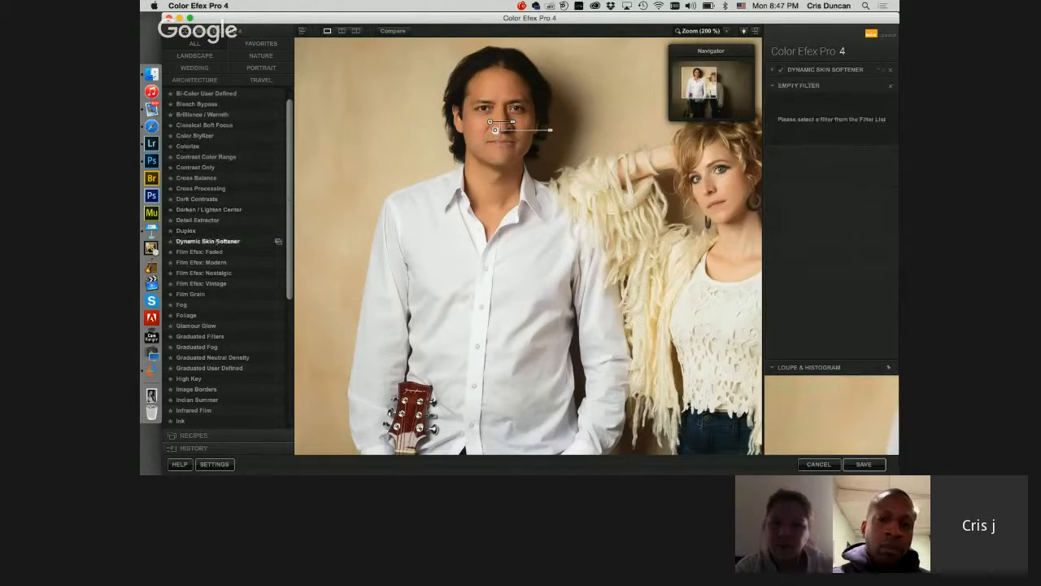
{"action": "left_click", "coordinate": [207, 242]}
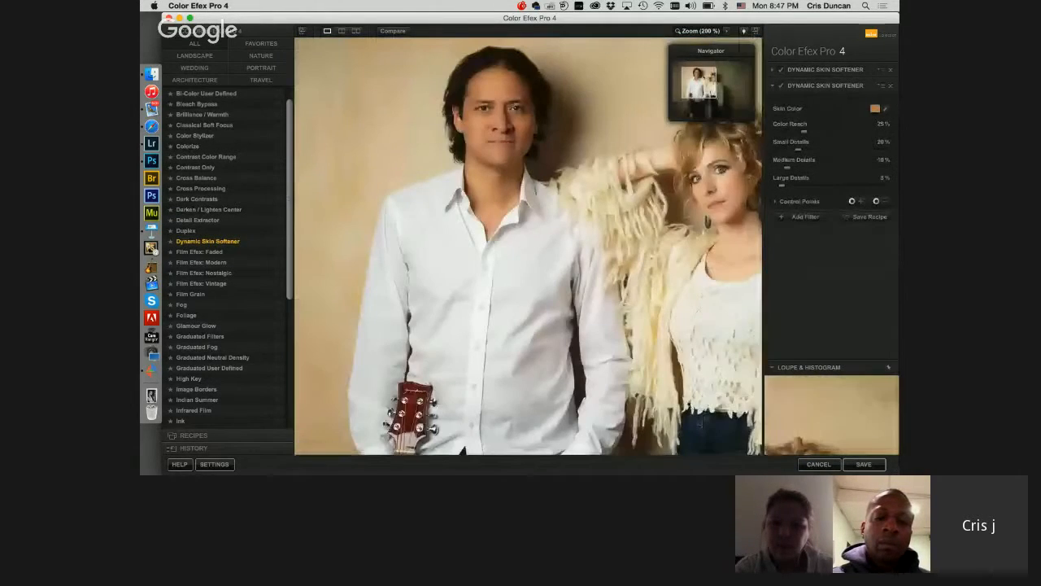
{"action": "left_click_drag", "start_coordinate": [712, 82], "coordinate": [713, 83]}
{"action": "left_click", "coordinate": [886, 109]}
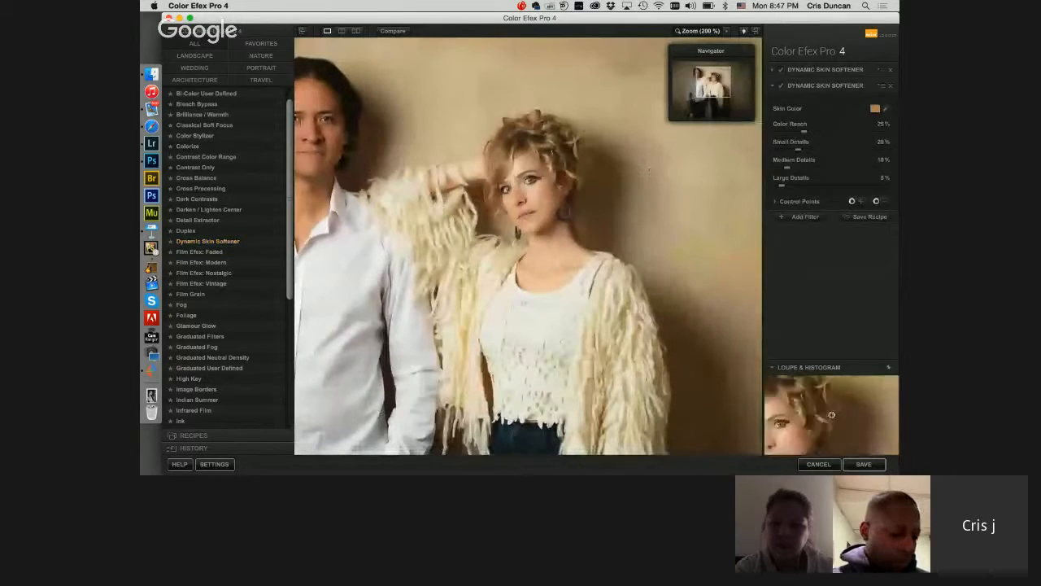
{"action": "left_click", "coordinate": [519, 196]}
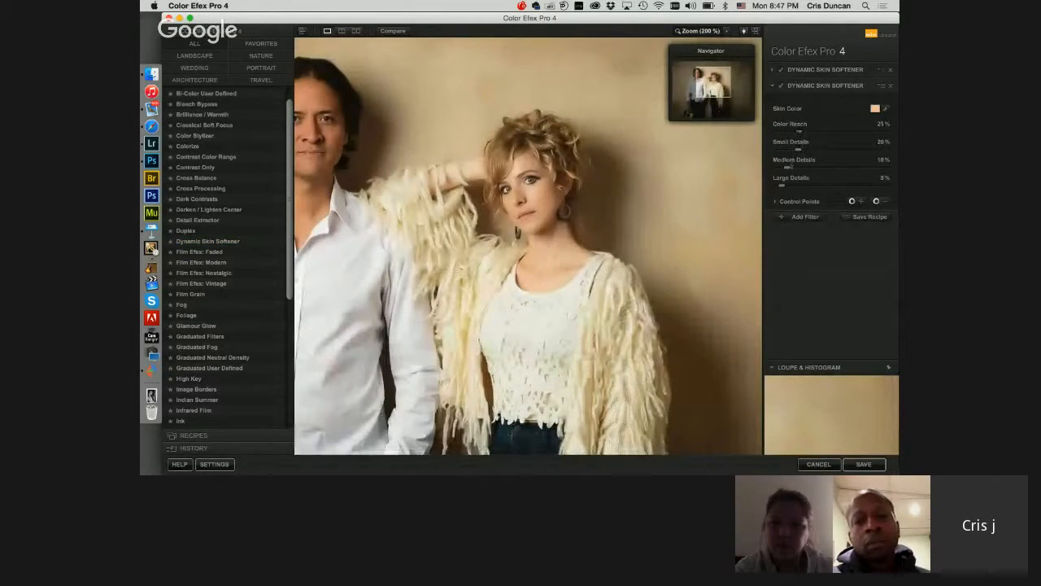
{"action": "left_click_drag", "start_coordinate": [787, 167], "coordinate": [805, 167]}
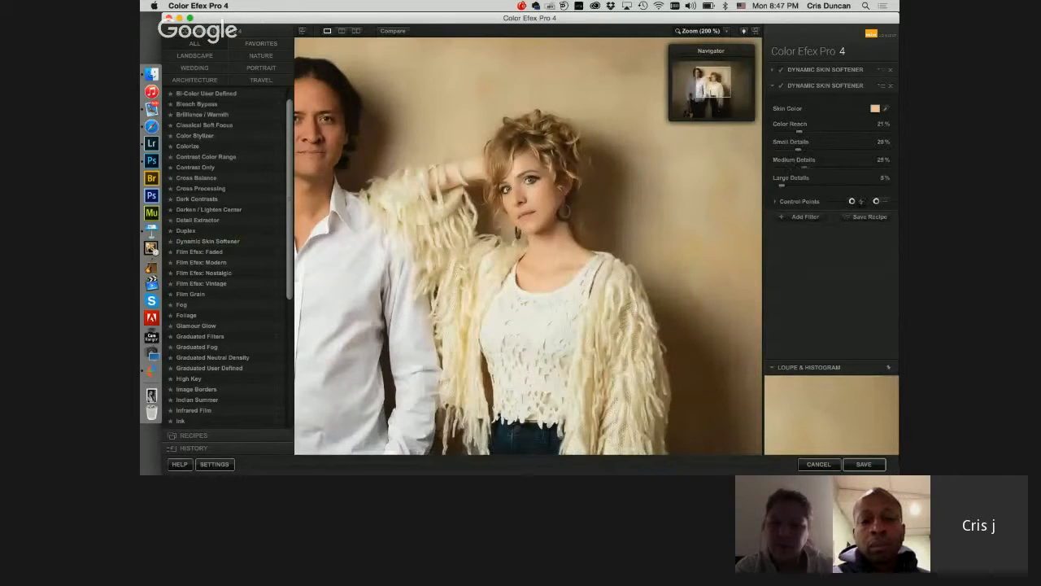
Step: Place a control point on the woman's face, reduce its size to 7%, and check its coverage in the mask preview
{"action": "left_click", "coordinate": [537, 205]}
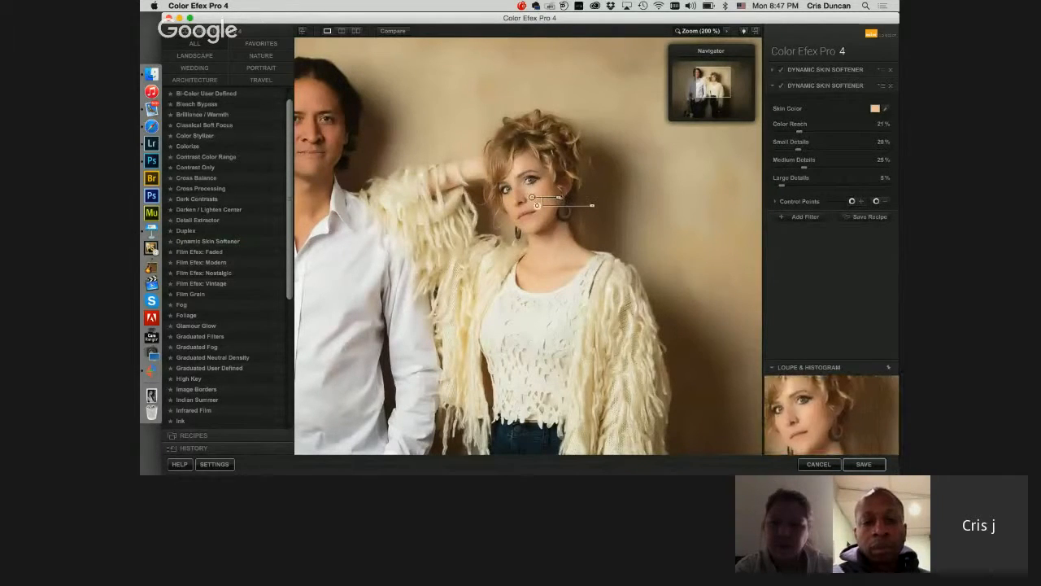
{"action": "left_click_drag", "start_coordinate": [559, 197], "coordinate": [557, 198]}
{"action": "left_click", "coordinate": [776, 202]}
{"action": "left_click", "coordinate": [889, 246]}
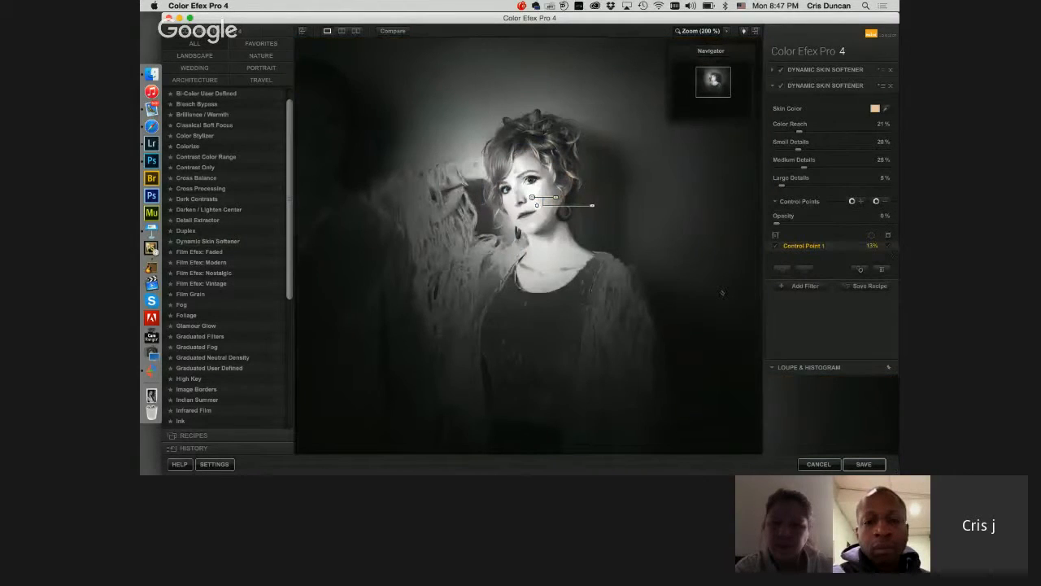
{"action": "mouse_move", "coordinate": [556, 198]}
{"action": "left_mouse_down"}
{"action": "mouse_move", "coordinate": [537, 198]}
{"action": "mouse_move", "coordinate": [561, 198]}
{"action": "mouse_move", "coordinate": [553, 198]}
{"action": "left_mouse_up"}
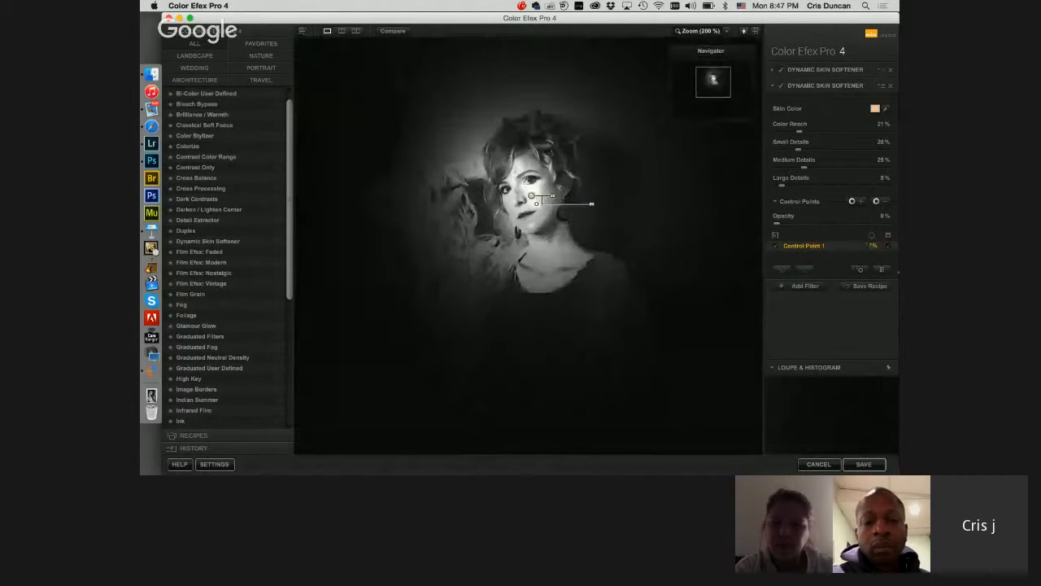
{"action": "left_click", "coordinate": [889, 246]}
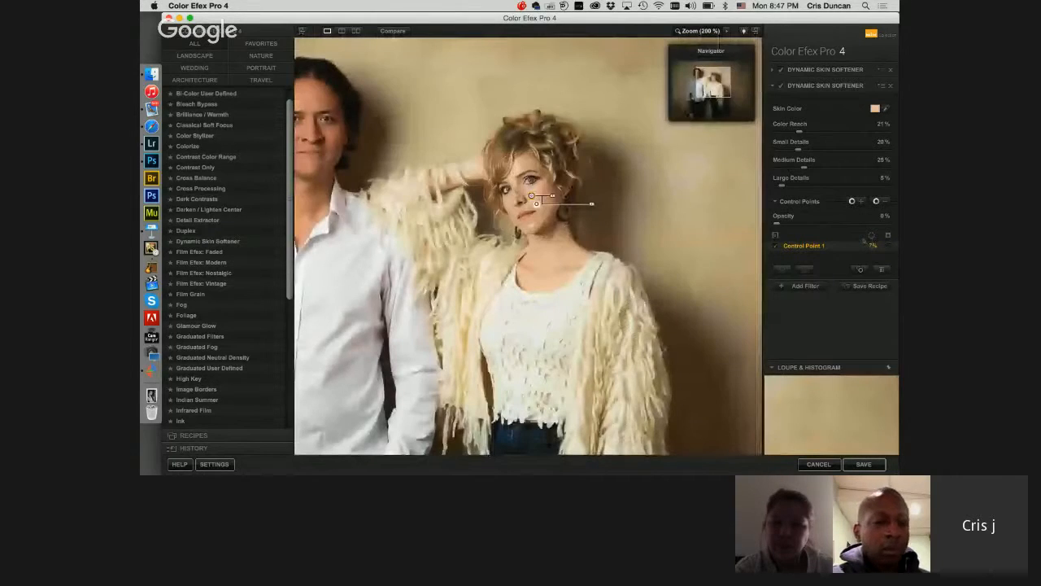
Step: Compare the softened portrait with the original in a split preview, sweeping the divider across both people
{"action": "key", "text": "space"}
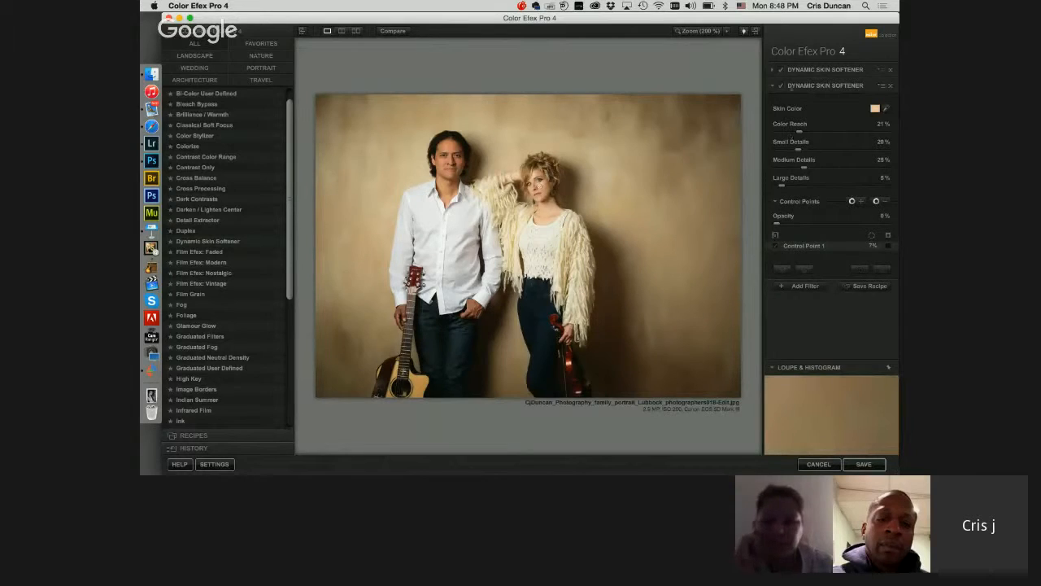
{"action": "left_click", "coordinate": [342, 32]}
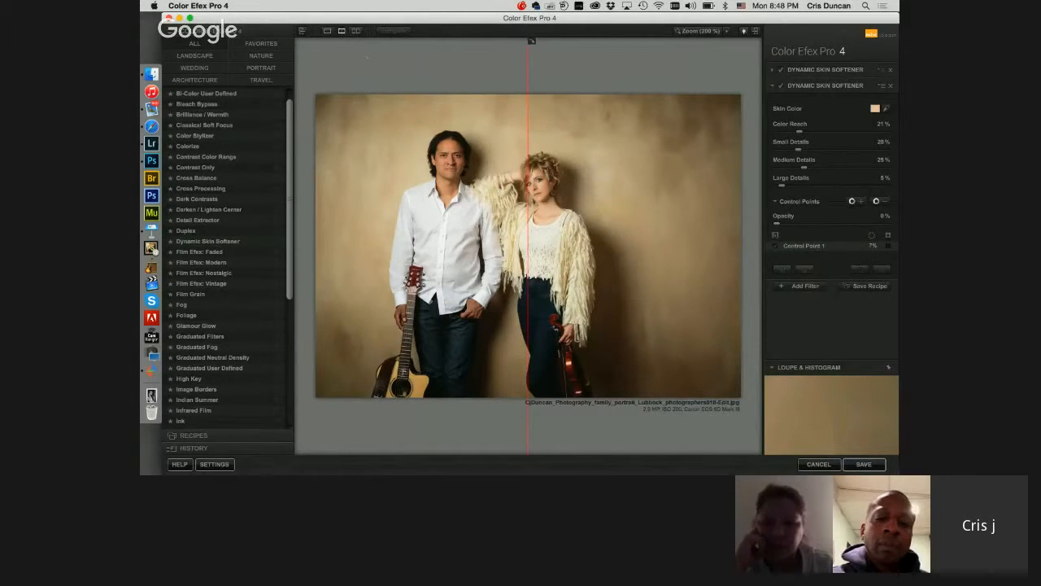
{"action": "left_click_drag", "start_coordinate": [528, 168], "coordinate": [466, 169]}
{"action": "left_click_drag", "start_coordinate": [470, 41], "coordinate": [529, 40]}
{"action": "left_click_drag", "start_coordinate": [553, 159], "coordinate": [402, 158]}
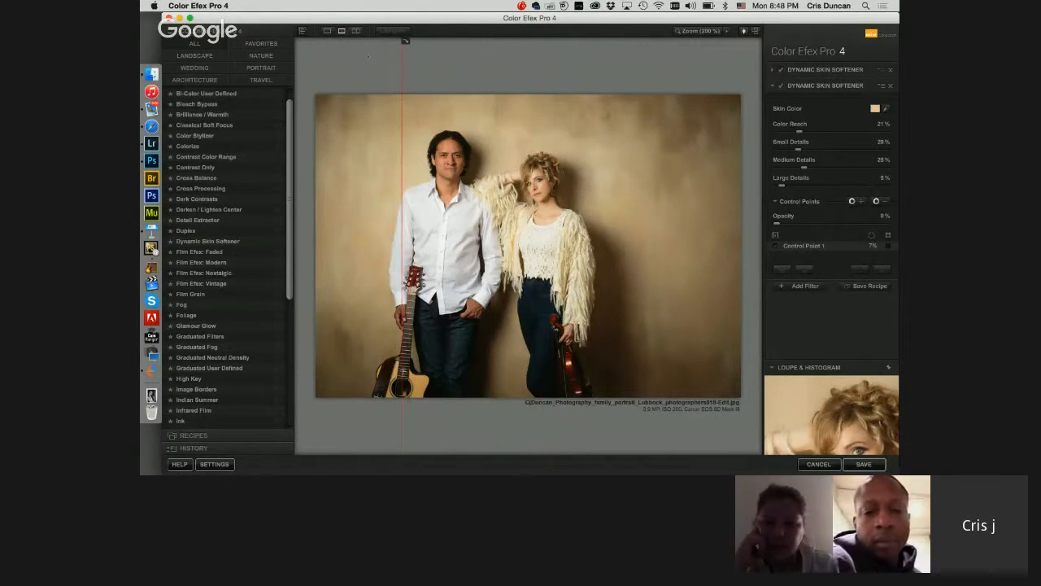
{"action": "left_click", "coordinate": [327, 31]}
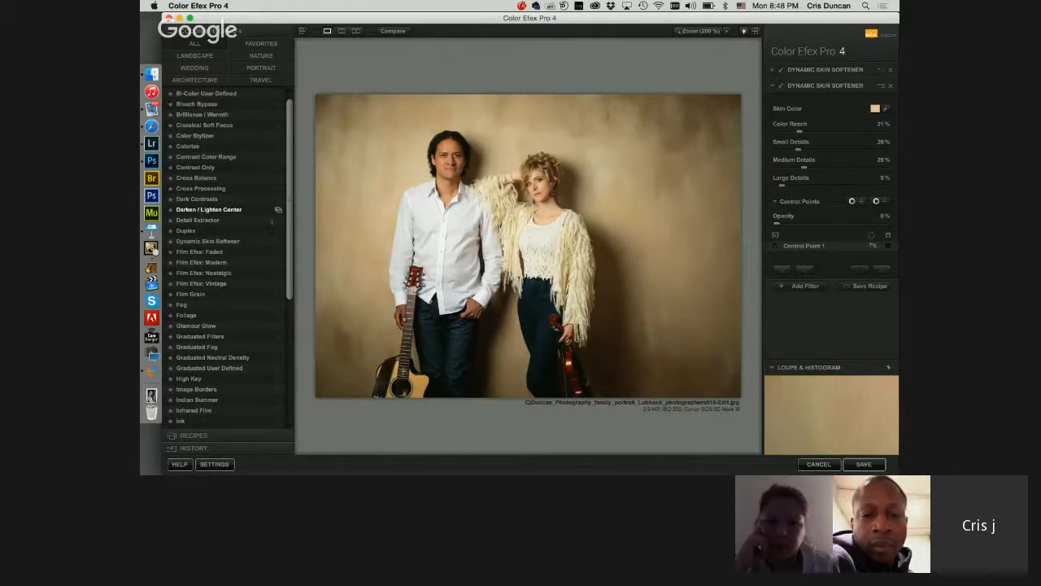
Step: Add Darken / Lighten Center centred between the couple, with Border Luminosity -27% and Center Size 39%, and save the image
{"action": "left_click", "coordinate": [209, 209]}
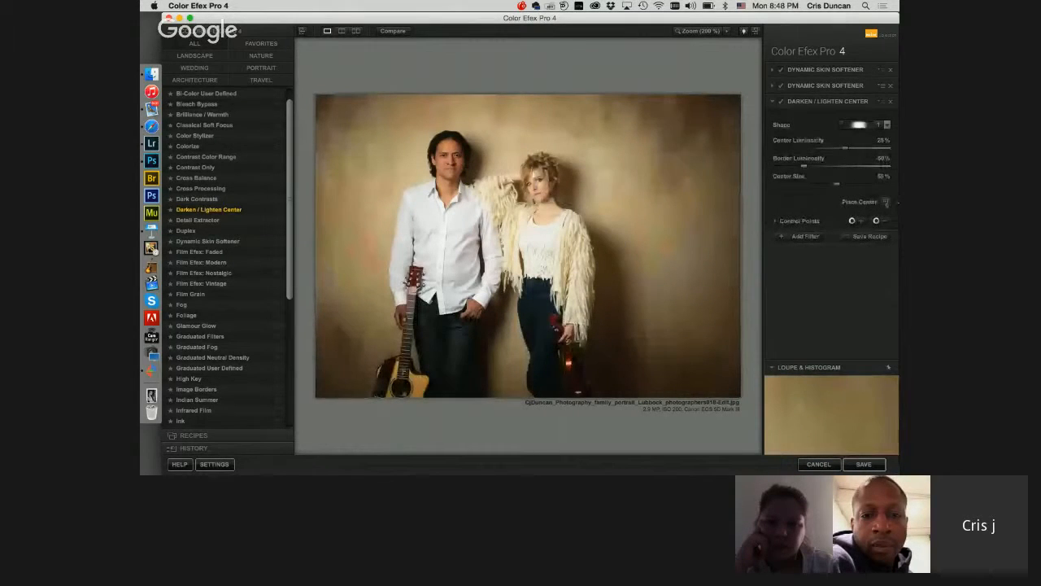
{"action": "left_click", "coordinate": [498, 197]}
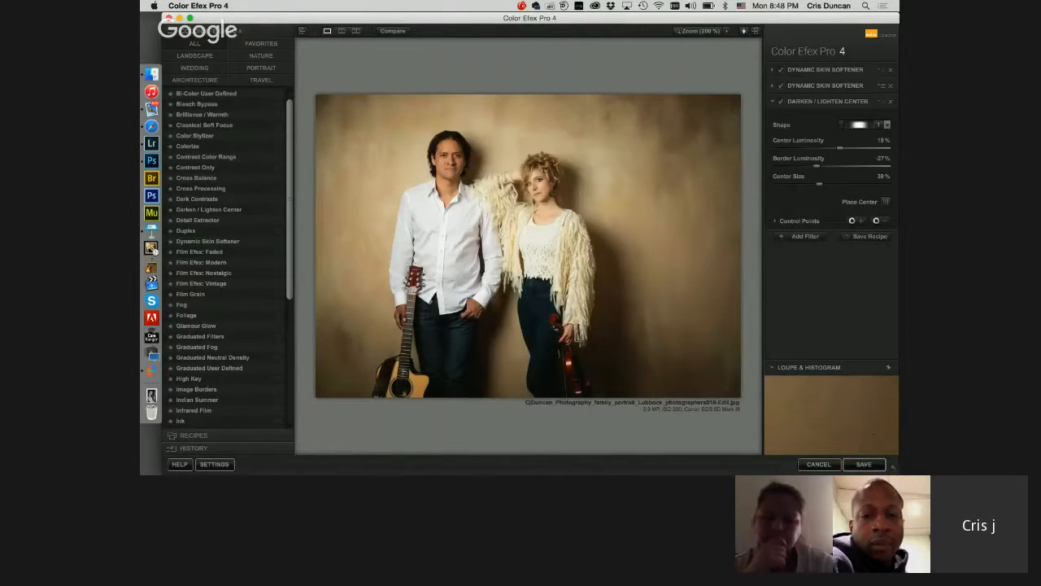
{"action": "left_click", "coordinate": [864, 464]}
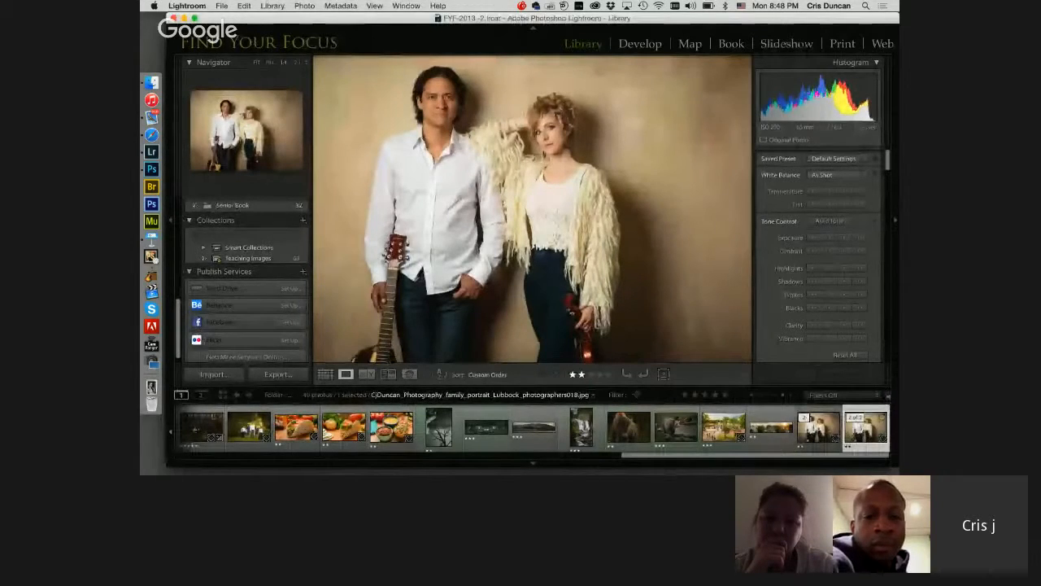
Step: Compare the saved couple portrait with its original in the Lightroom Library, ending on the original version's neighbour in the stack
{"action": "key", "text": "Left"}
{"action": "key", "text": "Right"}
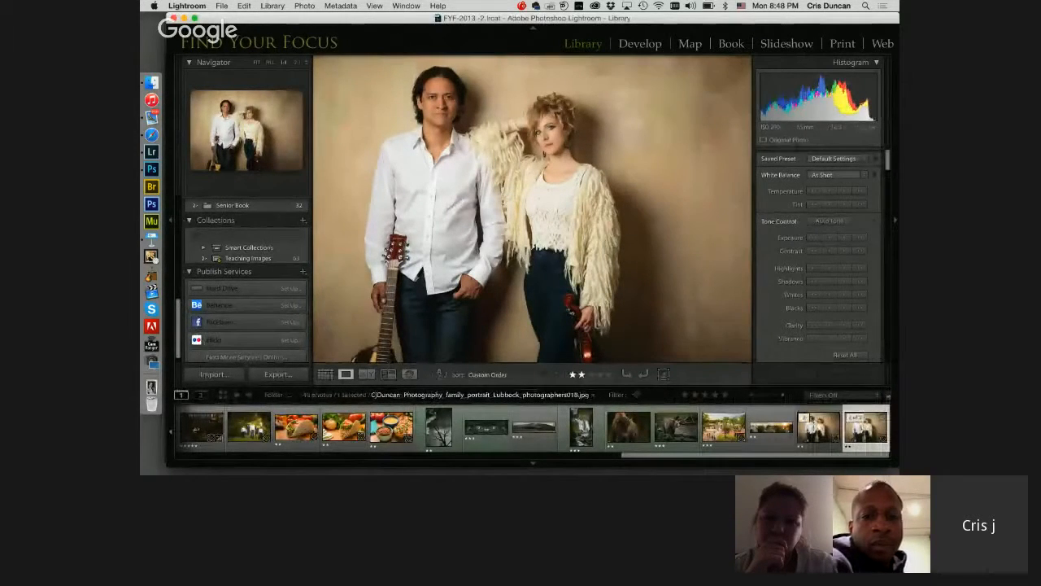
{"action": "key", "text": "Left"}
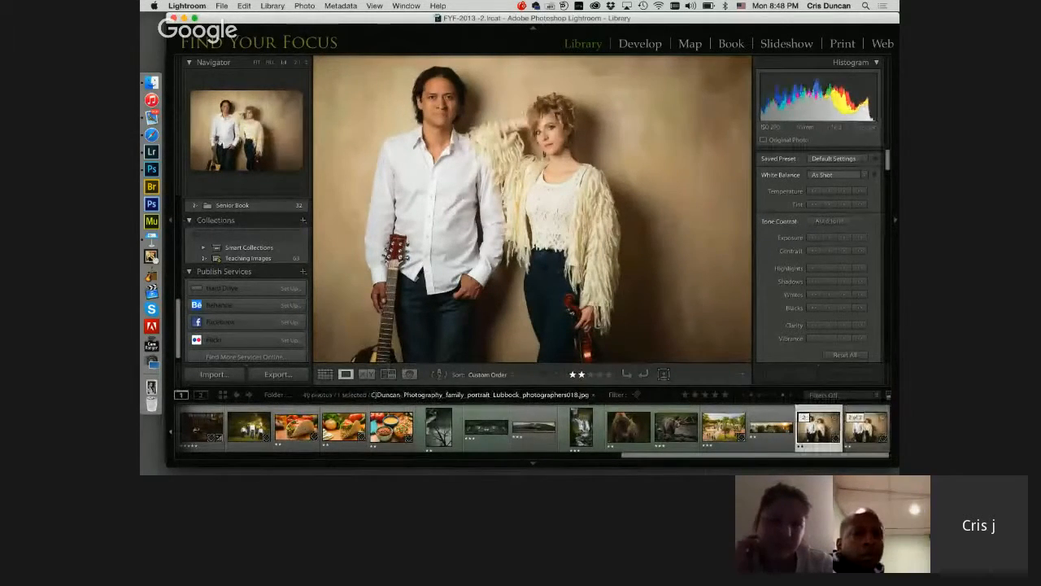
{"action": "key", "text": "Right"}
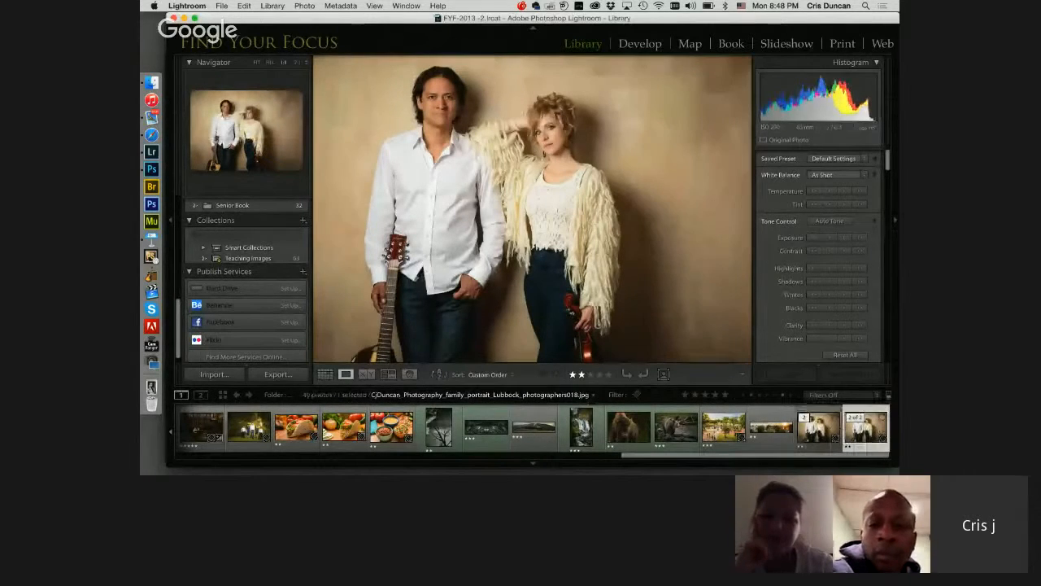
{"action": "left_click", "coordinate": [866, 428]}
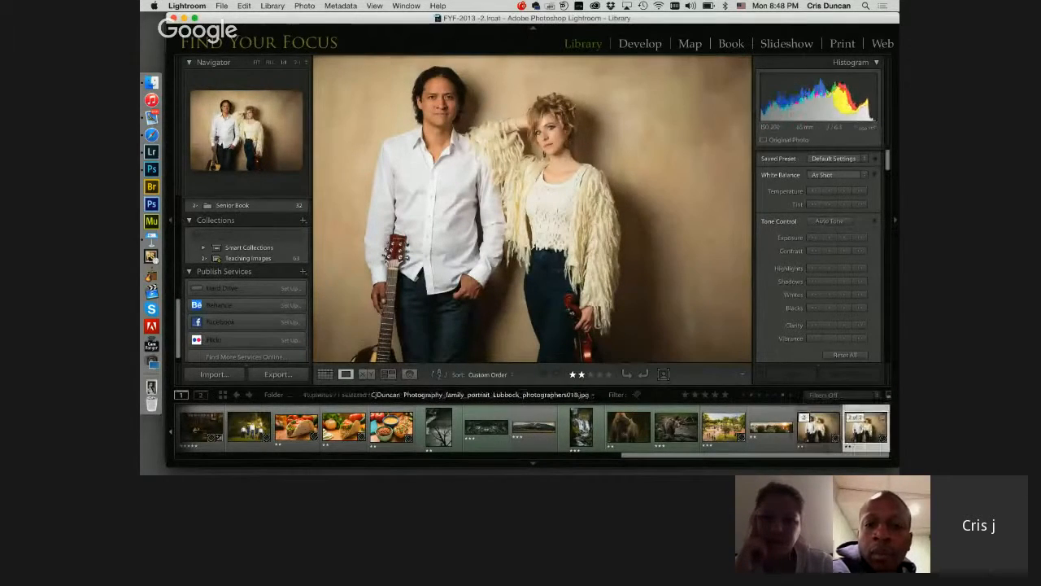
Step: Open the portrait of the girl with headphones in Color Efex Pro 4 as a JPEG copy with Lightroom adjustments
{"action": "left_click_drag", "start_coordinate": [683, 454], "coordinate": [514, 454]}
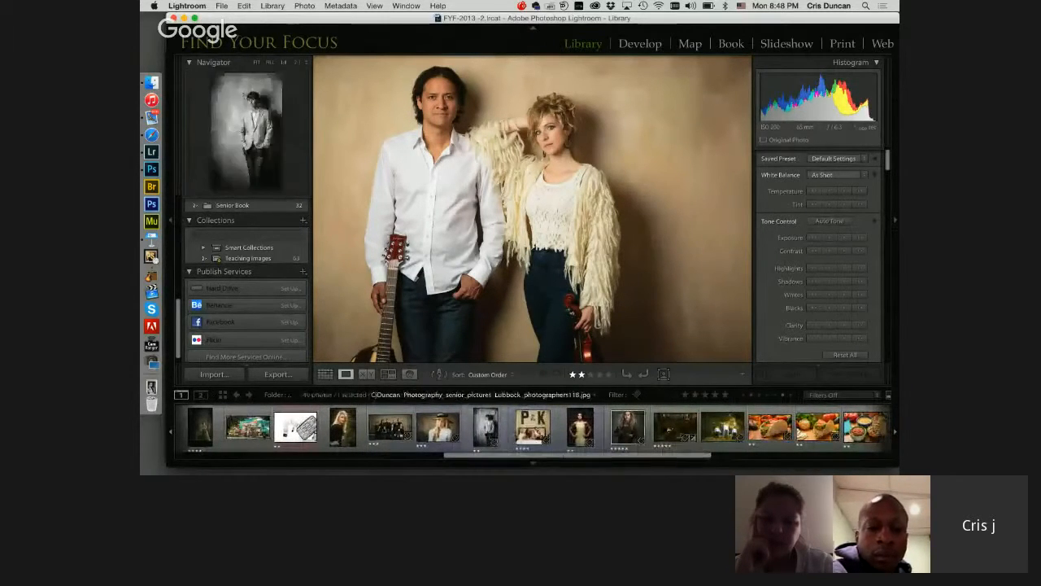
{"action": "left_click", "coordinate": [628, 426]}
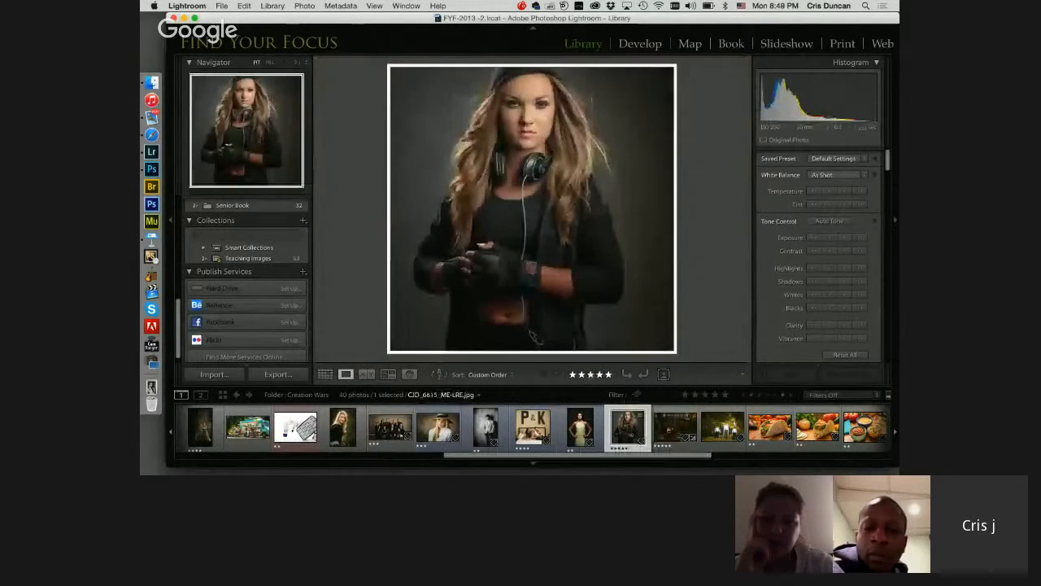
{"action": "right_click", "coordinate": [627, 426]}
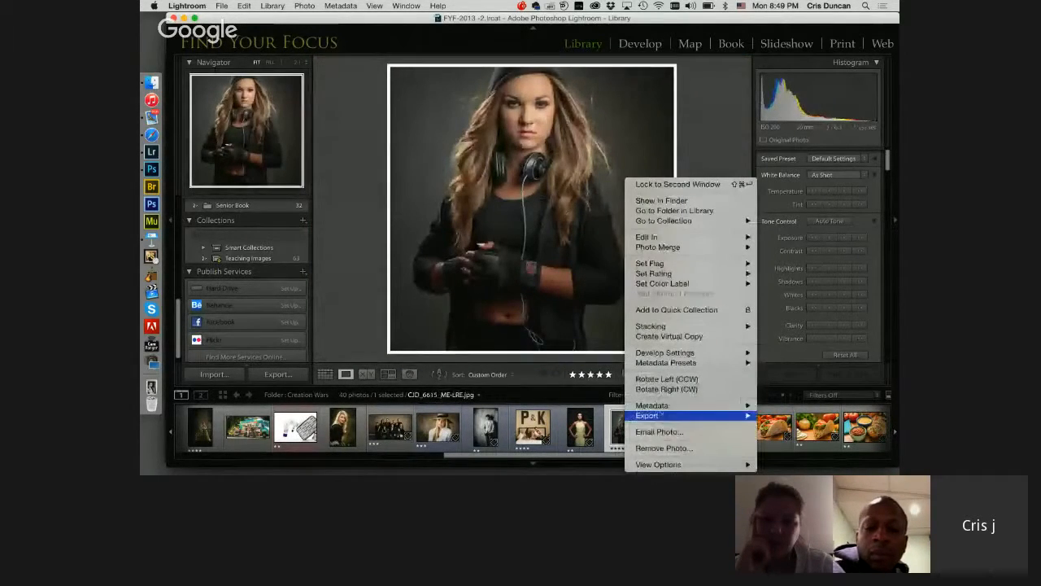
{"action": "mouse_move", "coordinate": [658, 238]}
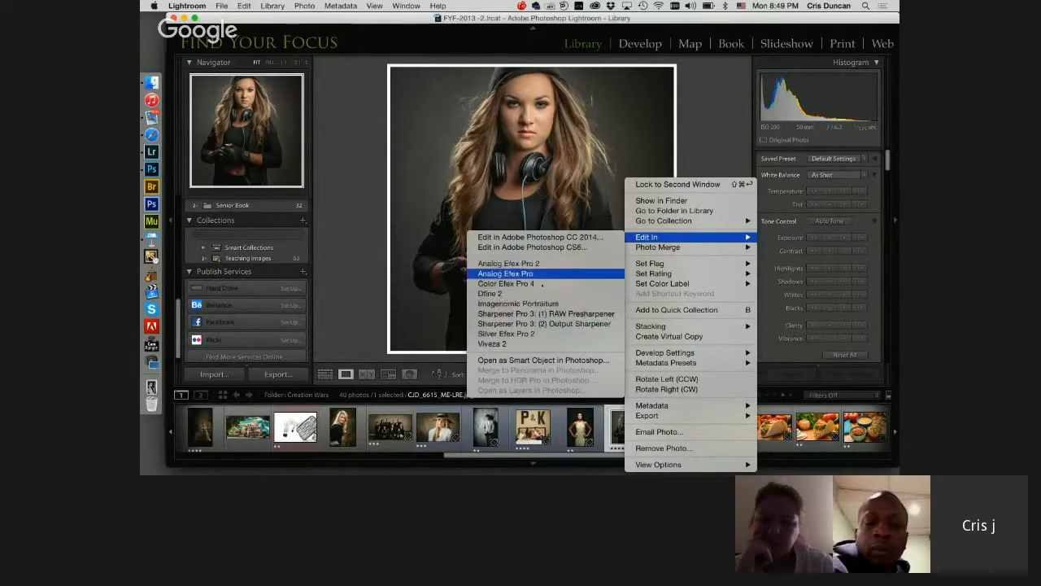
{"action": "left_click", "coordinate": [506, 283]}
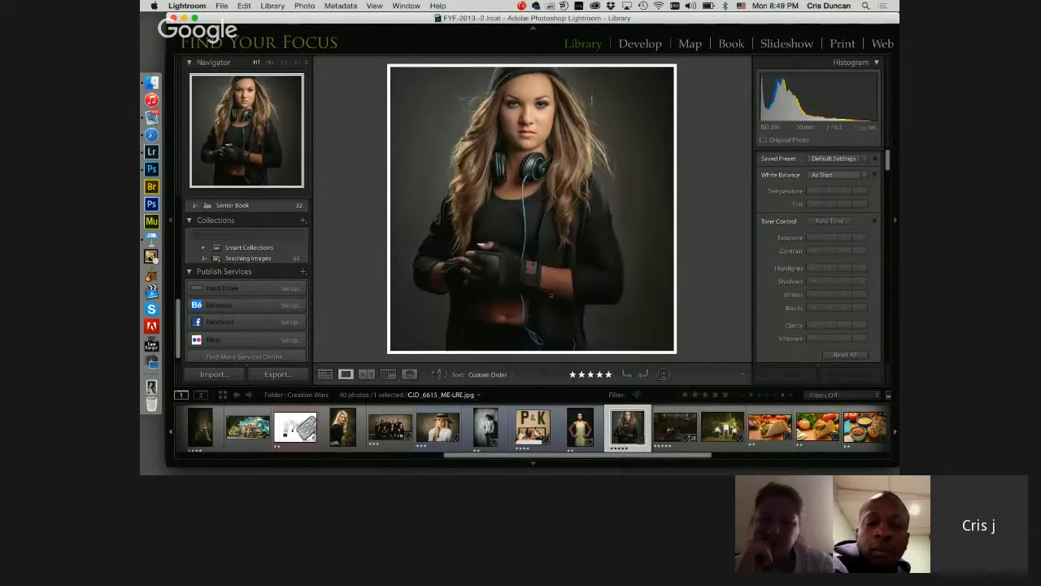
{"action": "left_click", "coordinate": [528, 245]}
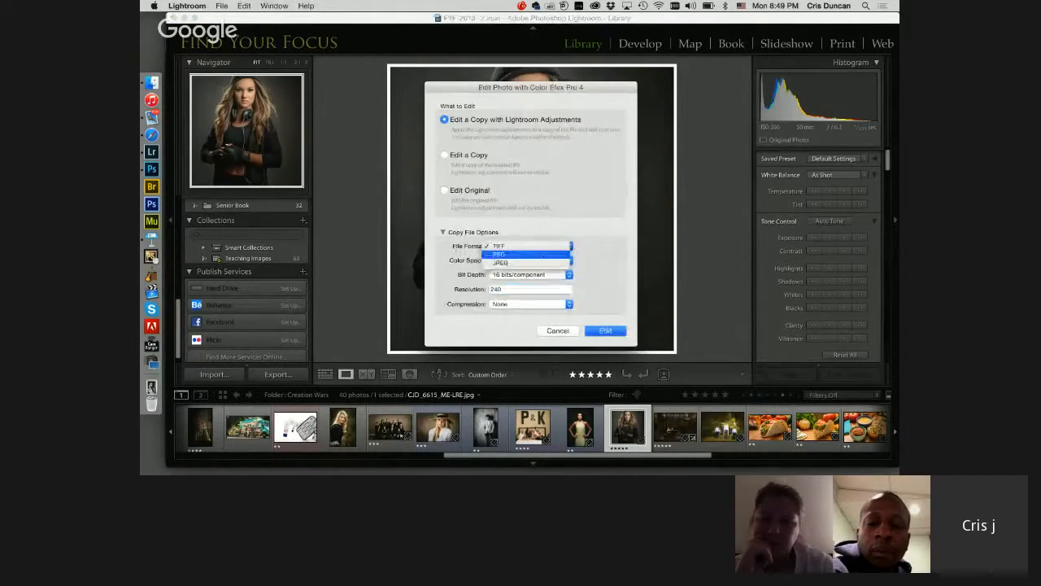
{"action": "left_click", "coordinate": [529, 262]}
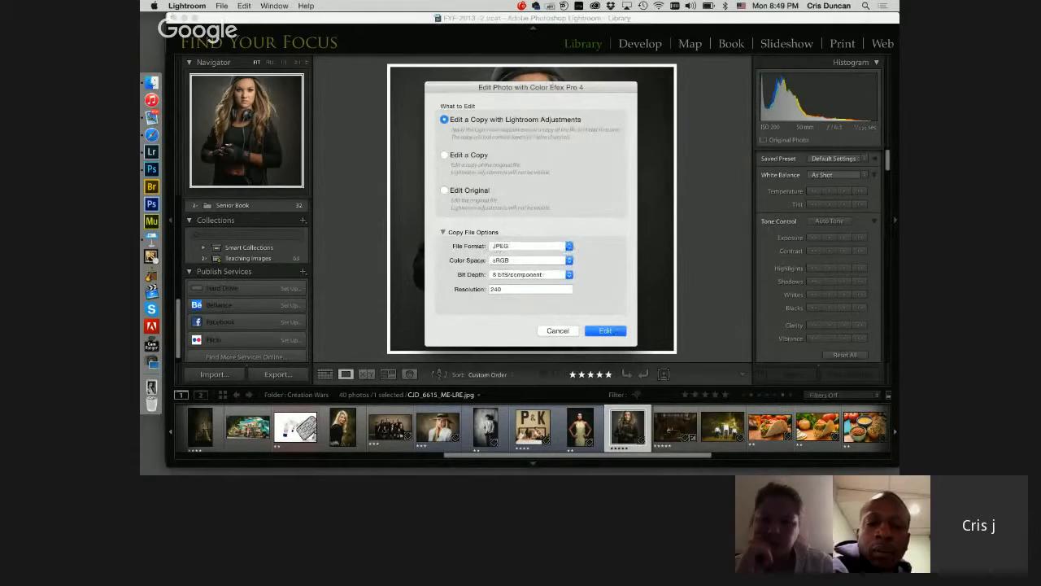
{"action": "key", "text": "Return"}
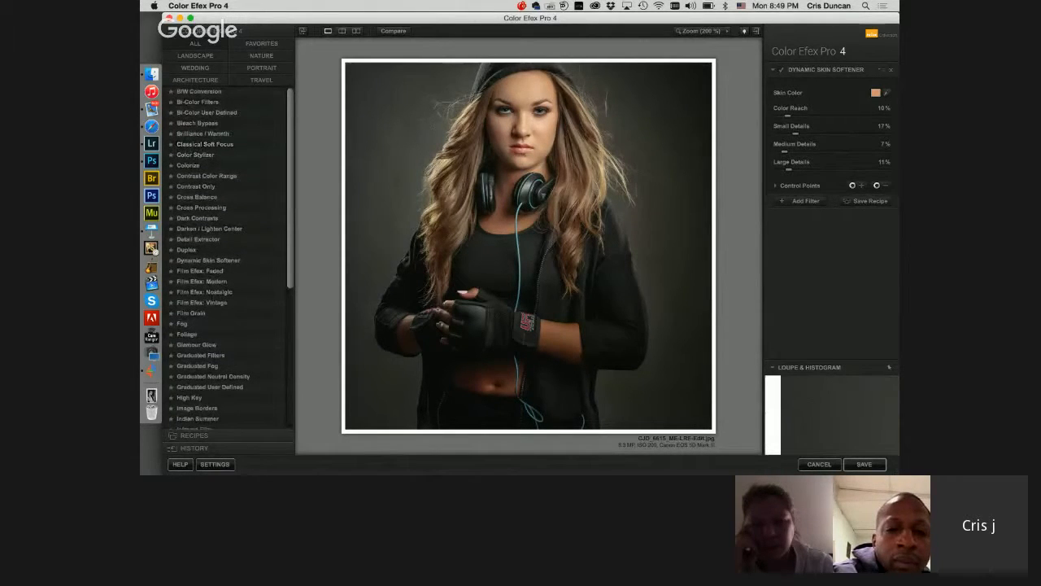
Step: Apply Detail Extractor at 18% with Contrast 17% and a Fine effect radius
{"action": "scroll", "coordinate": [199, 220], "scroll_direction": "down", "scroll_amount": 2}
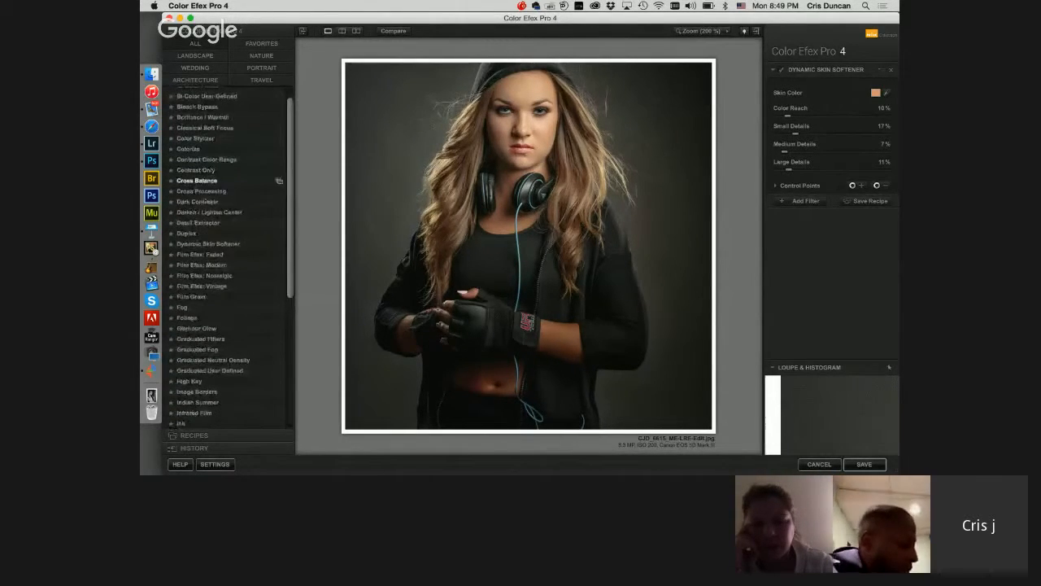
{"action": "left_click", "coordinate": [197, 222]}
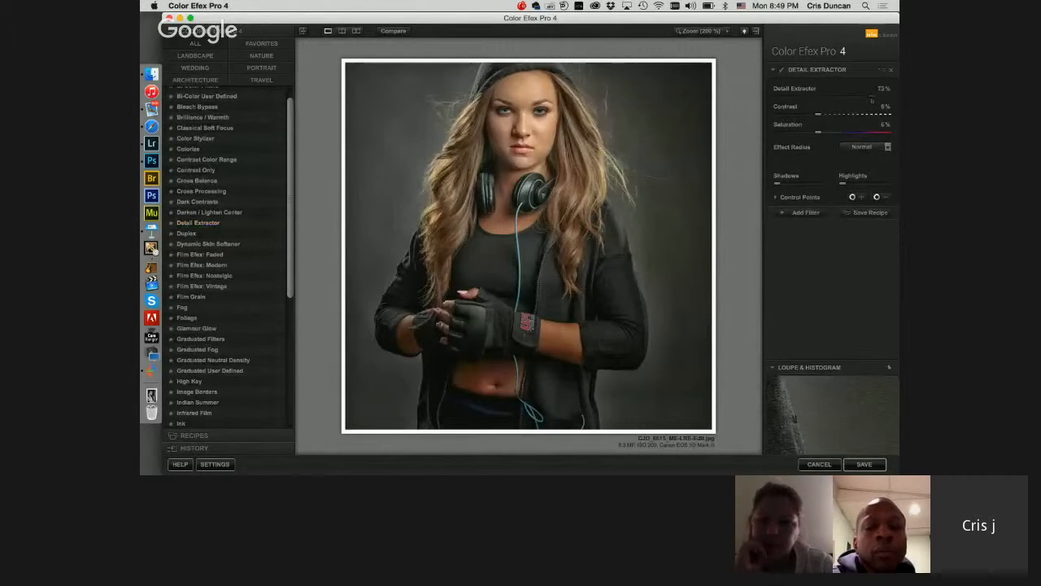
{"action": "left_click_drag", "start_coordinate": [872, 99], "coordinate": [877, 98]}
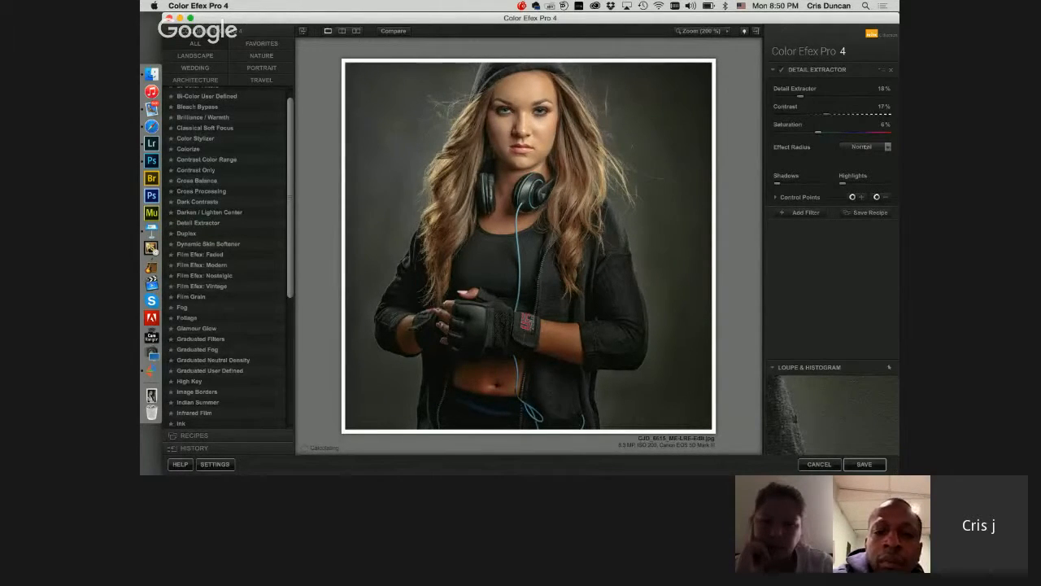
{"action": "left_click", "coordinate": [889, 148]}
{"action": "left_click", "coordinate": [879, 159]}
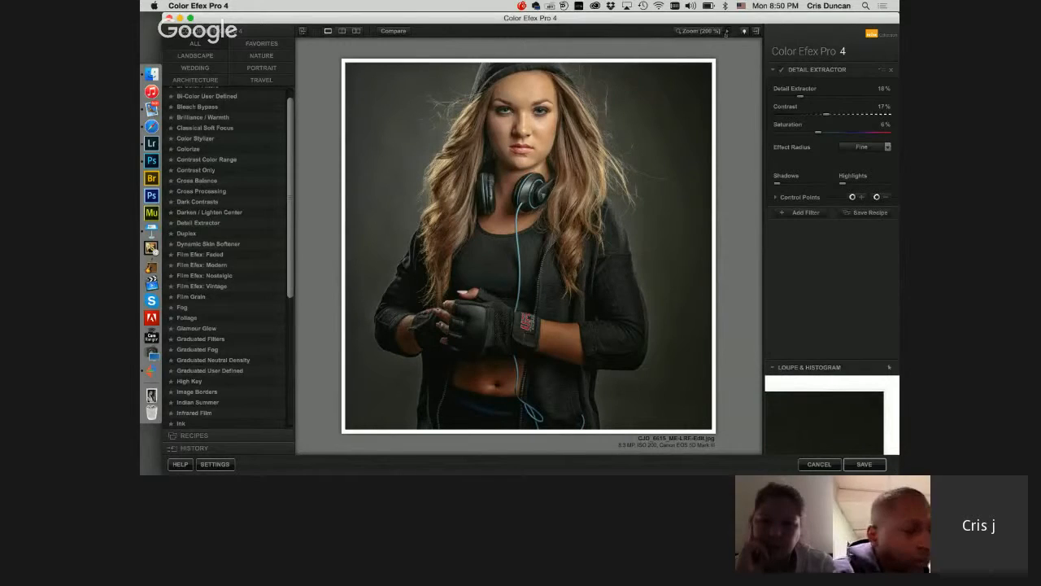
Step: Examine the extracted detail in the girl's clothing and hair at 200% magnification
{"action": "left_click", "coordinate": [728, 32]}
{"action": "left_click", "coordinate": [739, 50]}
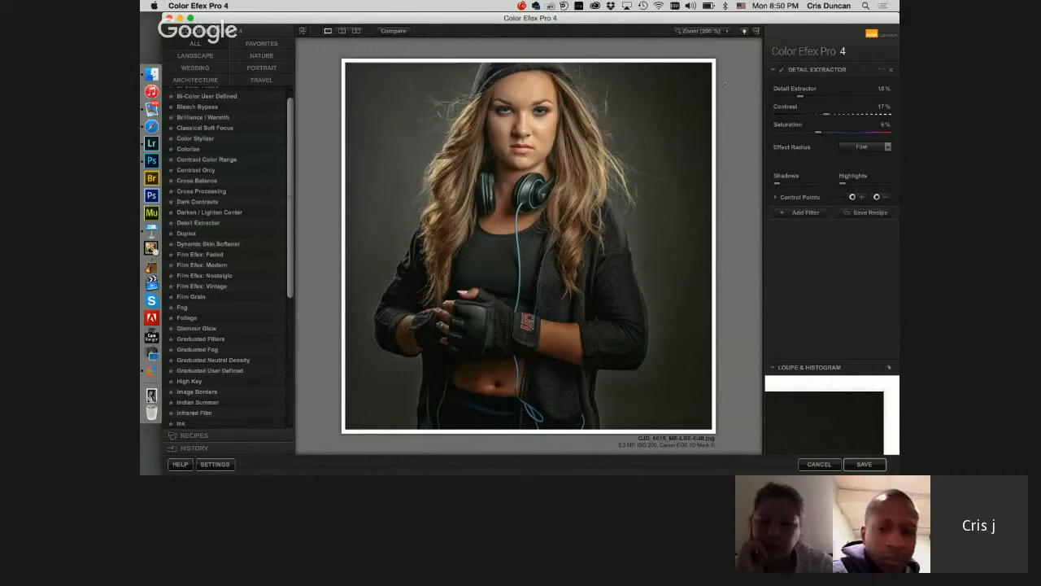
{"action": "key", "text": "space"}
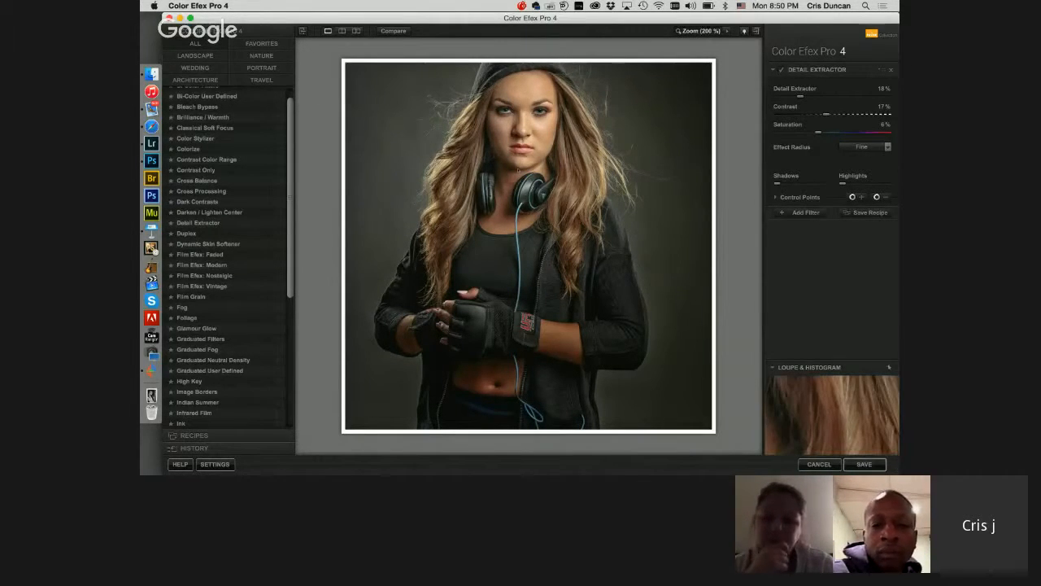
{"action": "left_click", "coordinate": [712, 80]}
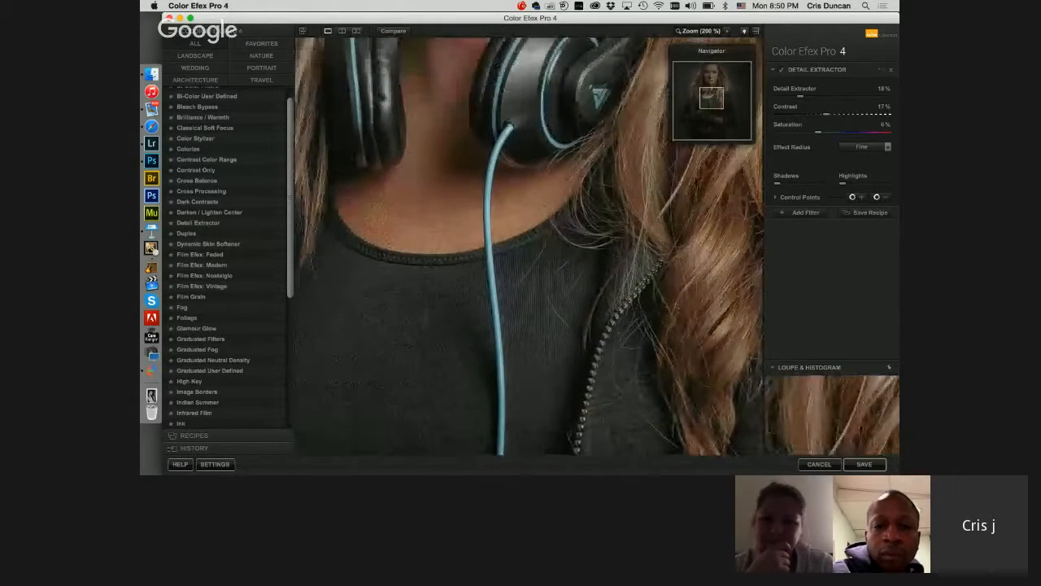
{"action": "left_click_drag", "start_coordinate": [712, 97], "coordinate": [713, 98]}
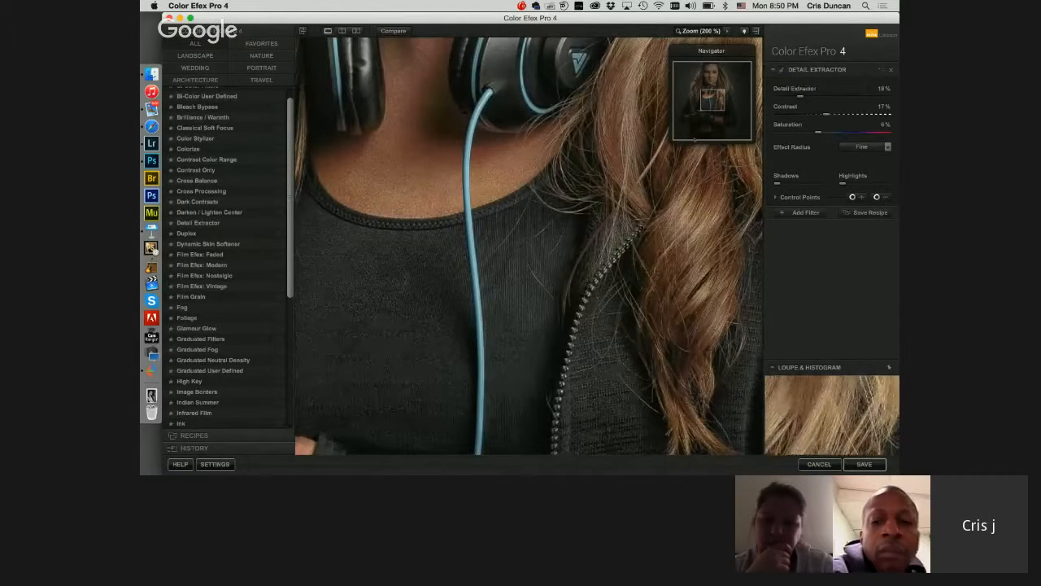
{"action": "key", "text": "space"}
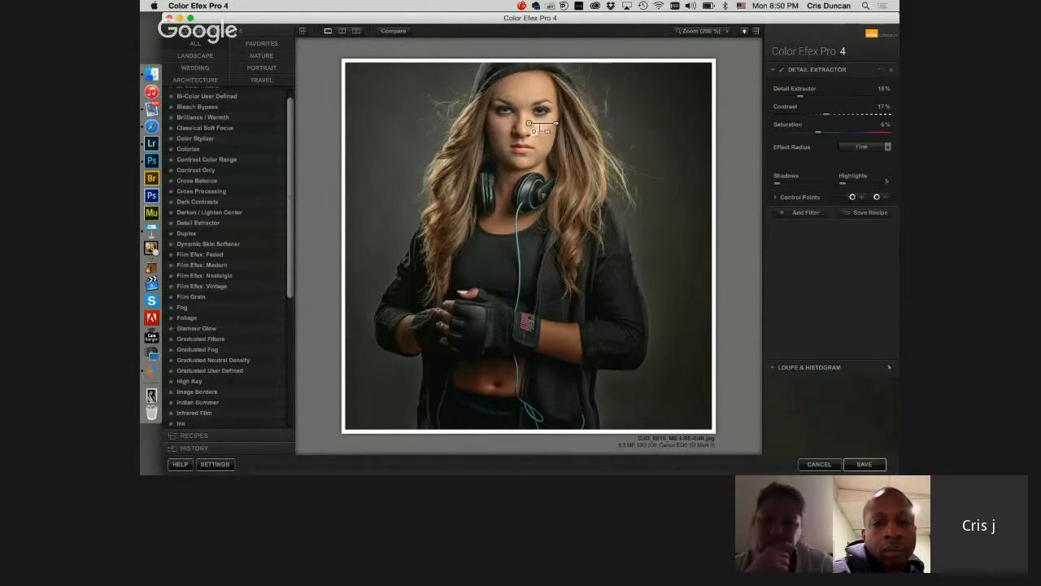
Step: Show the selection mask of the Detail Extractor control point placed on the girl's face
{"action": "left_click", "coordinate": [775, 197]}
{"action": "left_click", "coordinate": [889, 231]}
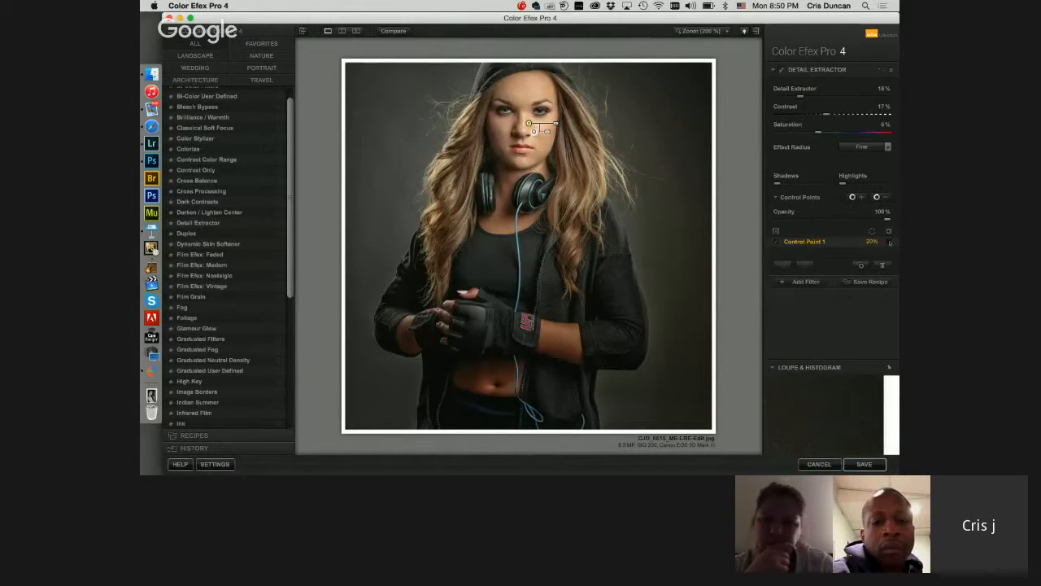
{"action": "left_click", "coordinate": [890, 242]}
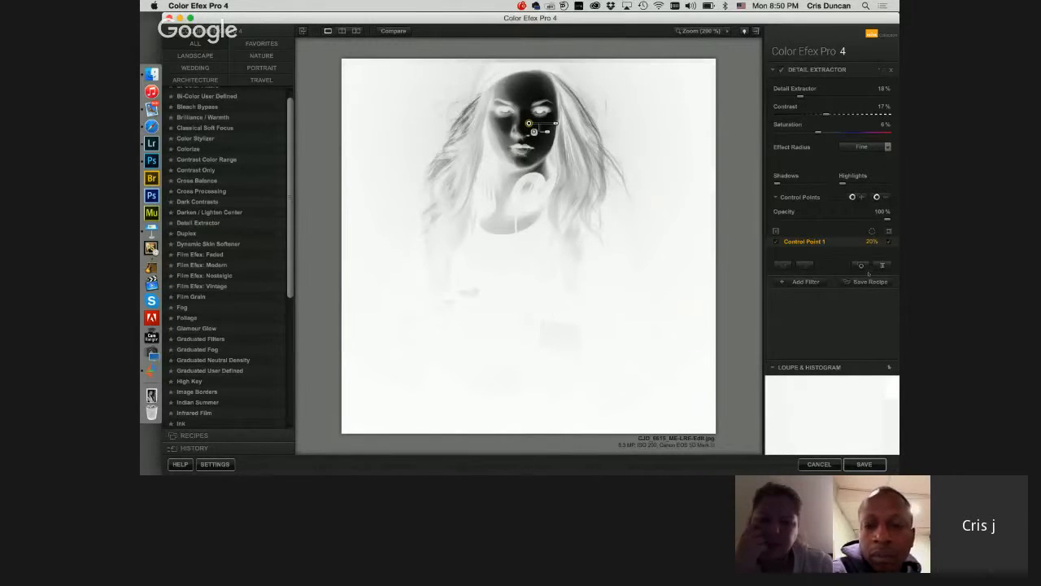
Step: Try a second subtracting control point on the girl's headphones and outer hair strands, checking its selection mask at each spot
{"action": "left_click", "coordinate": [879, 196]}
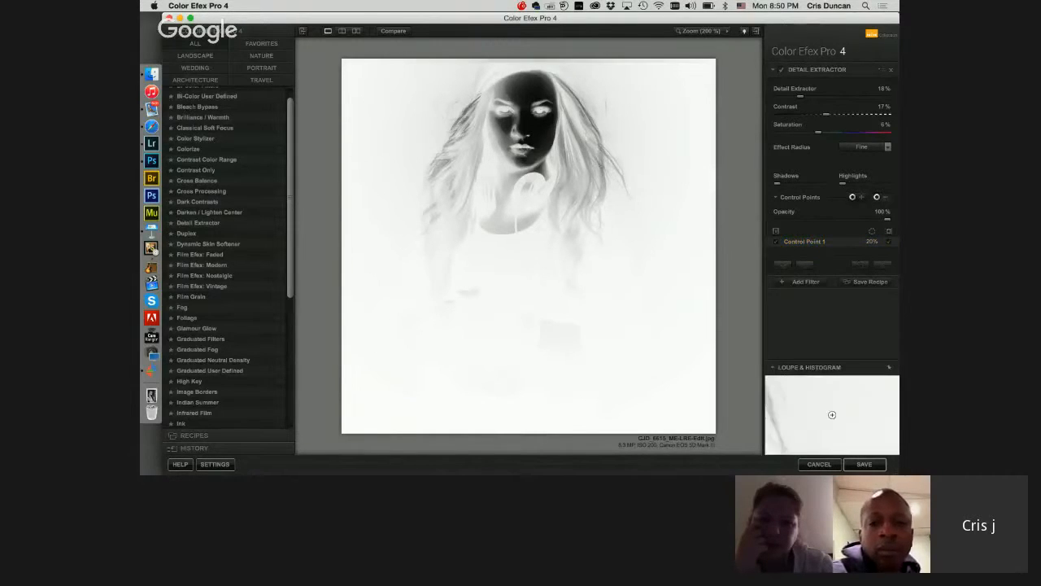
{"action": "left_click", "coordinate": [586, 165]}
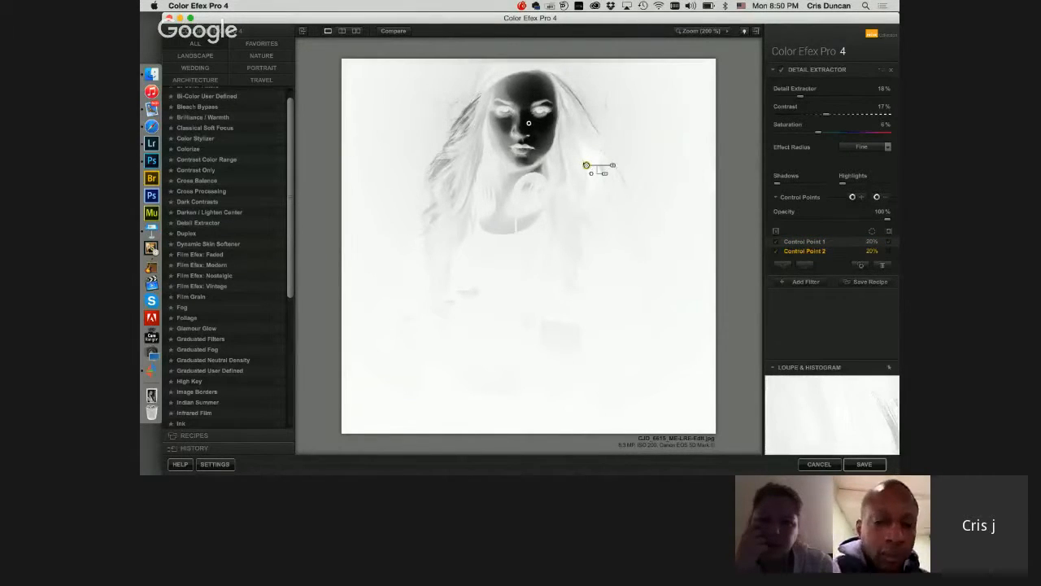
{"action": "left_click_drag", "start_coordinate": [587, 165], "coordinate": [524, 194]}
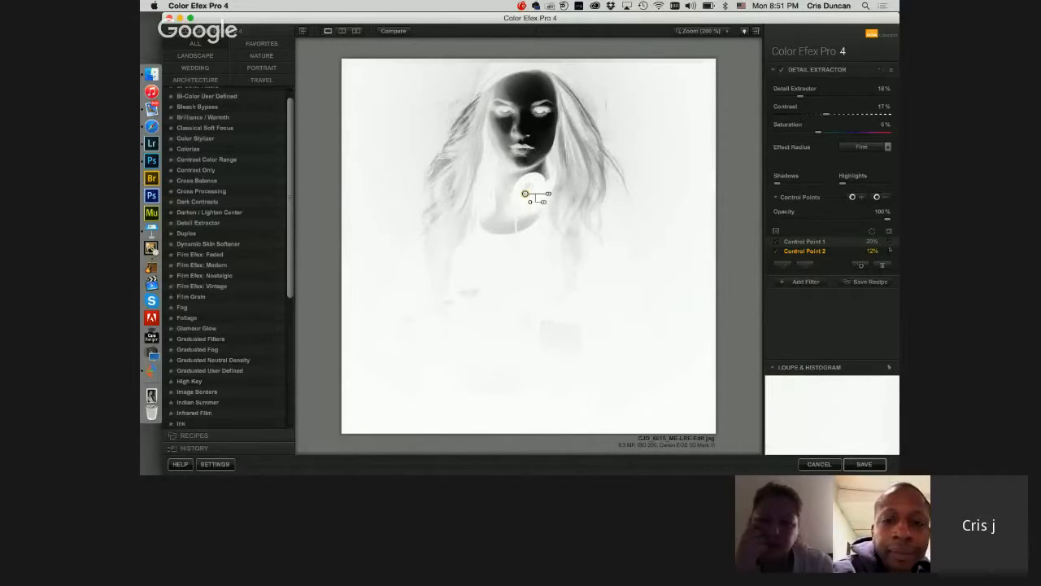
{"action": "left_click_drag", "start_coordinate": [525, 193], "coordinate": [617, 181]}
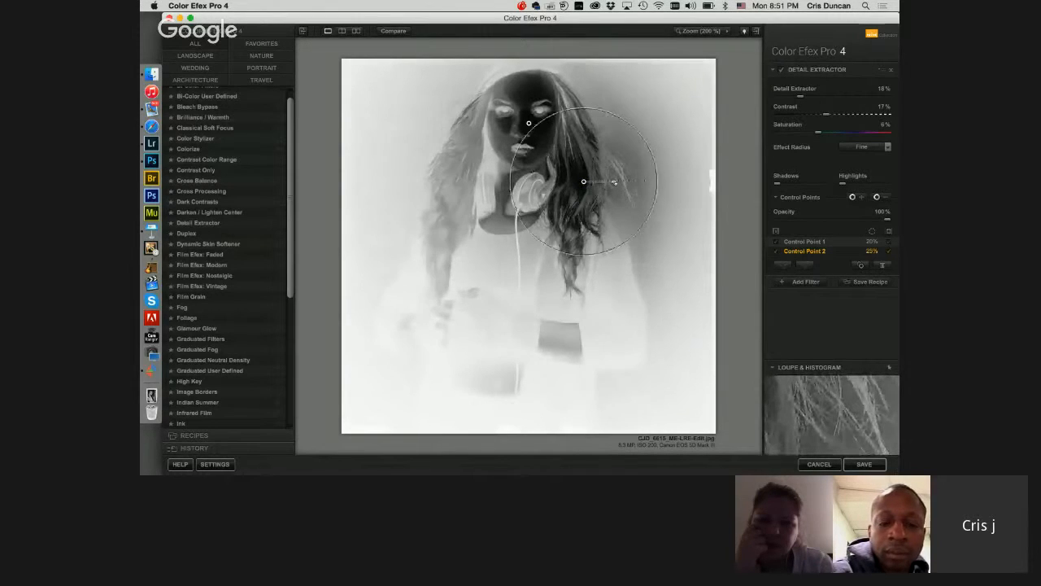
{"action": "left_click_drag", "start_coordinate": [584, 182], "coordinate": [602, 165]}
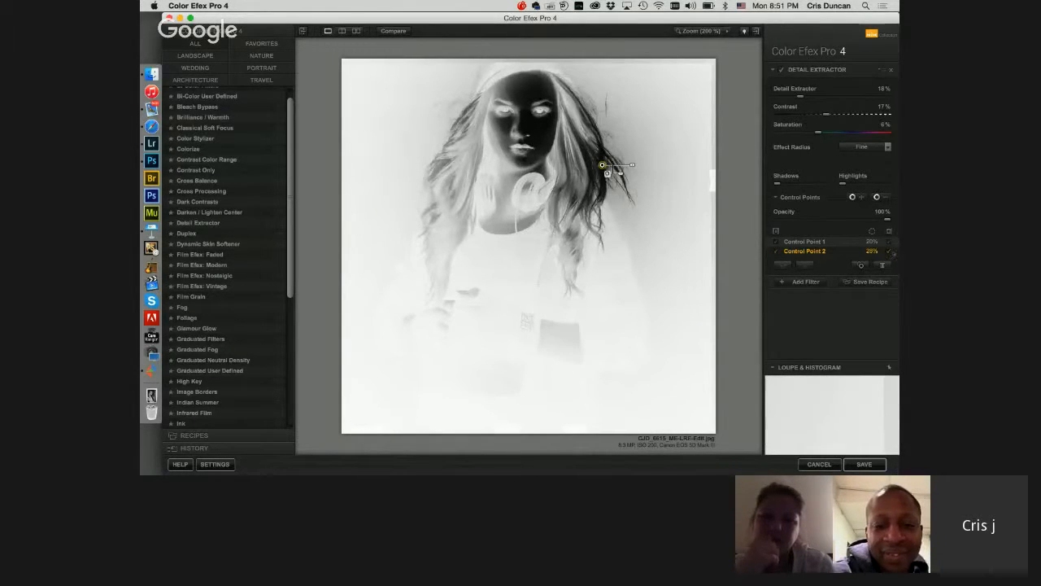
{"action": "left_click", "coordinate": [889, 252]}
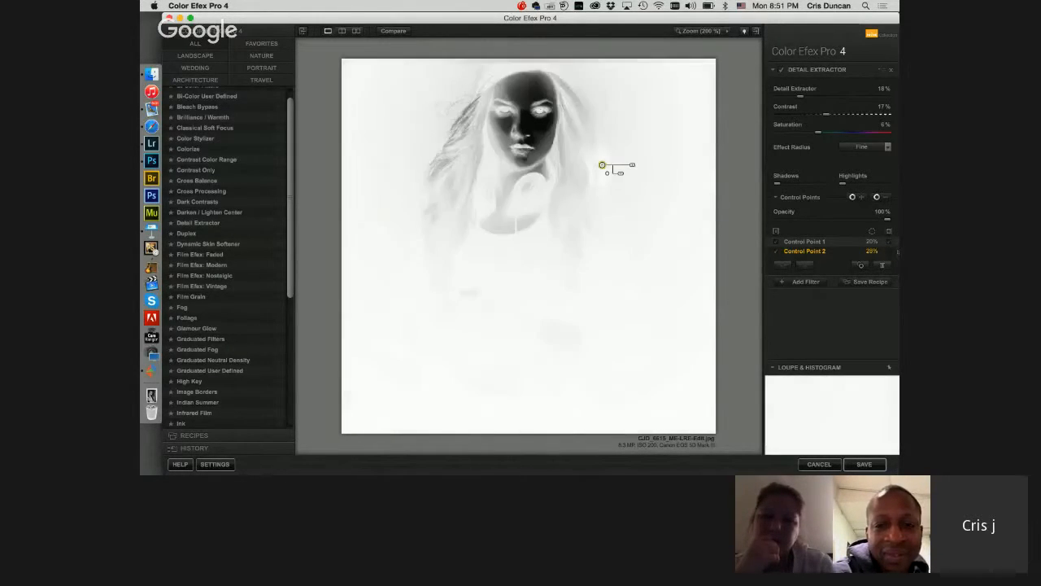
{"action": "left_click", "coordinate": [889, 241]}
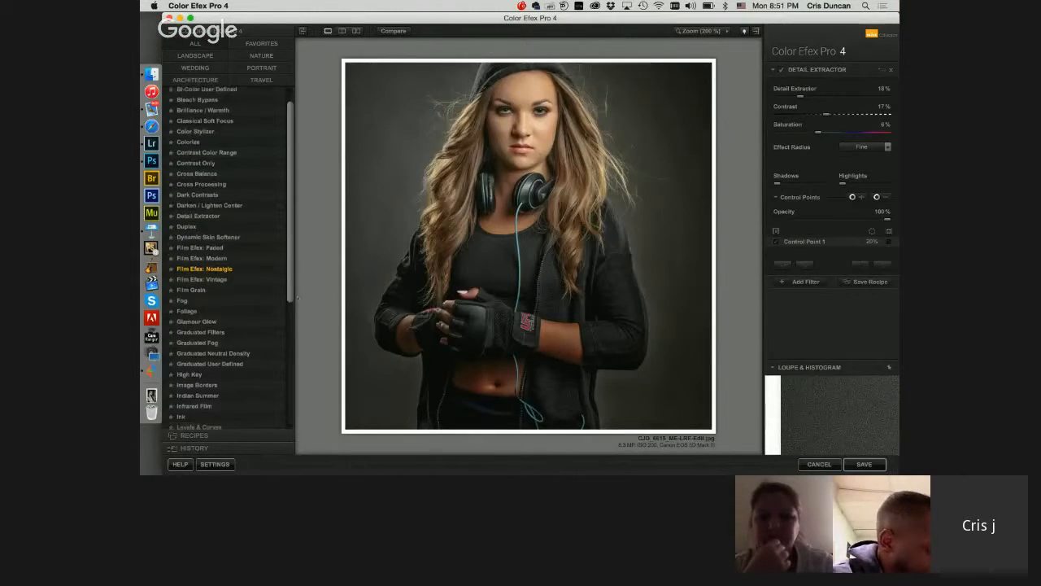
Step: Add the Tonal Contrast filter with Highlights -23%, Midtones 5%, Shadows 38% and Saturation 4%
{"action": "scroll", "coordinate": [228, 341], "scroll_direction": "down", "scroll_amount": 5}
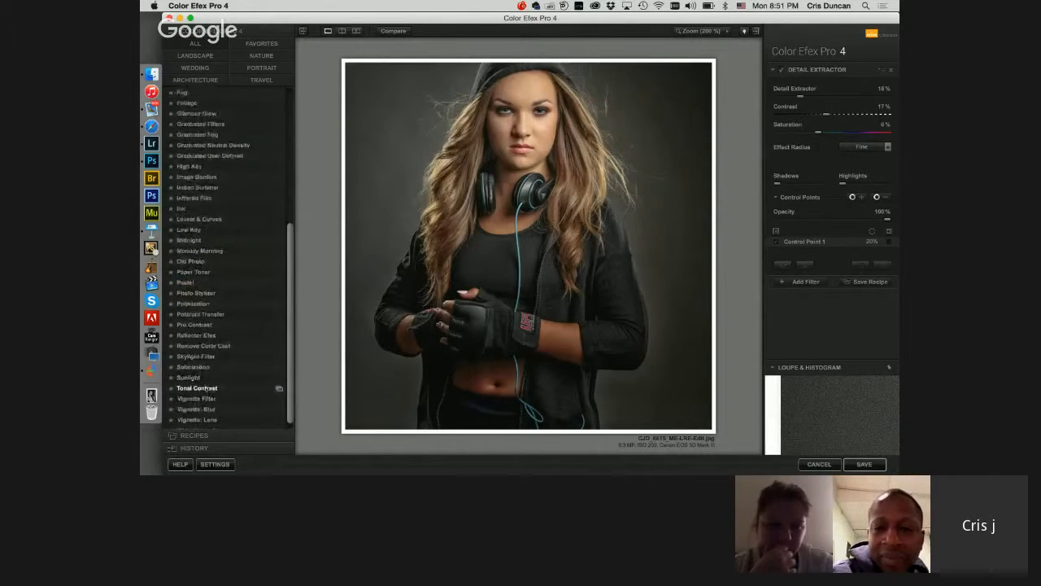
{"action": "left_click", "coordinate": [197, 388]}
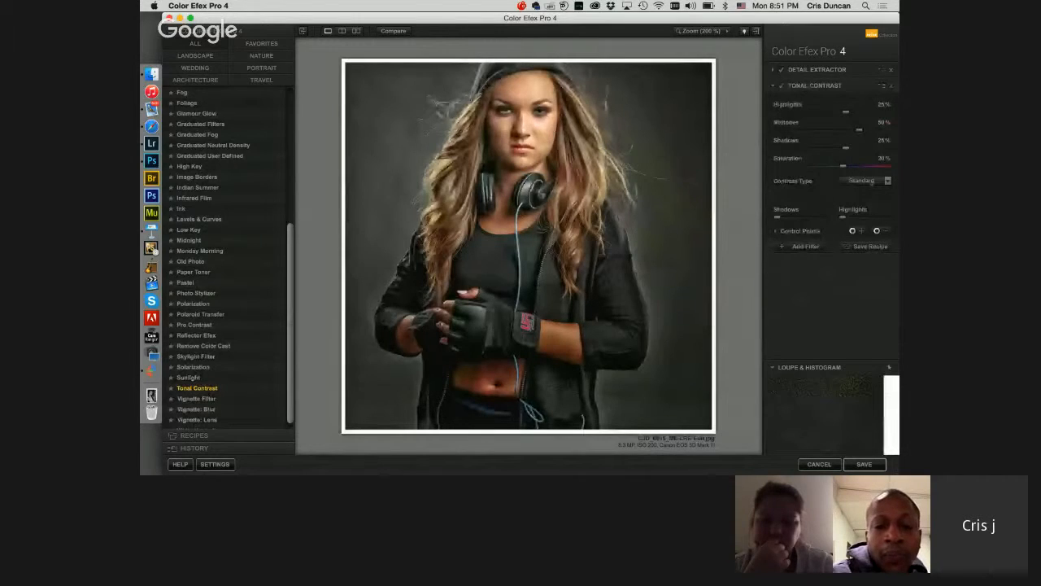
{"action": "left_click_drag", "start_coordinate": [843, 168], "coordinate": [834, 168]}
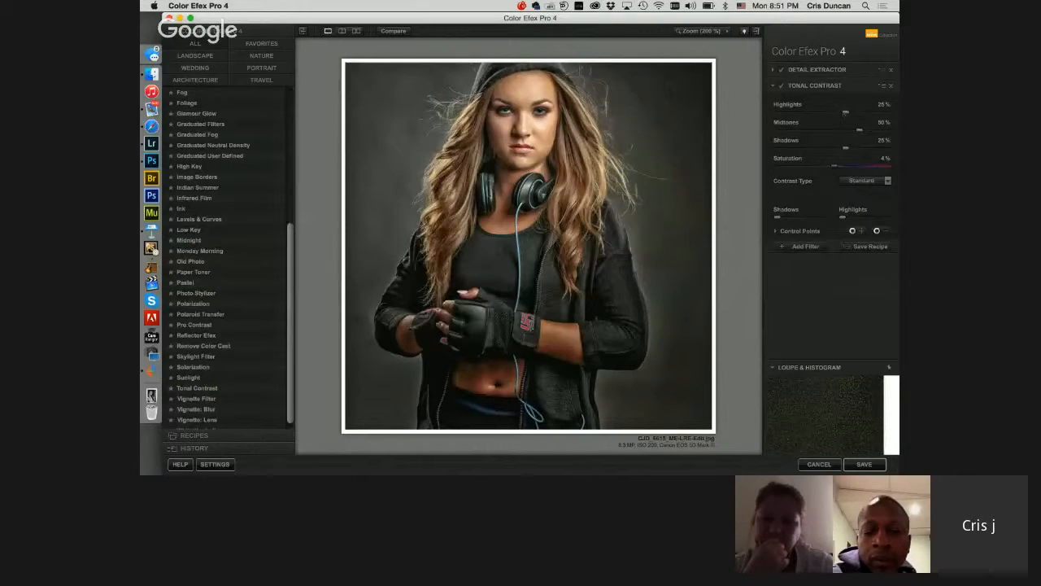
{"action": "left_click_drag", "start_coordinate": [802, 115], "coordinate": [848, 149]}
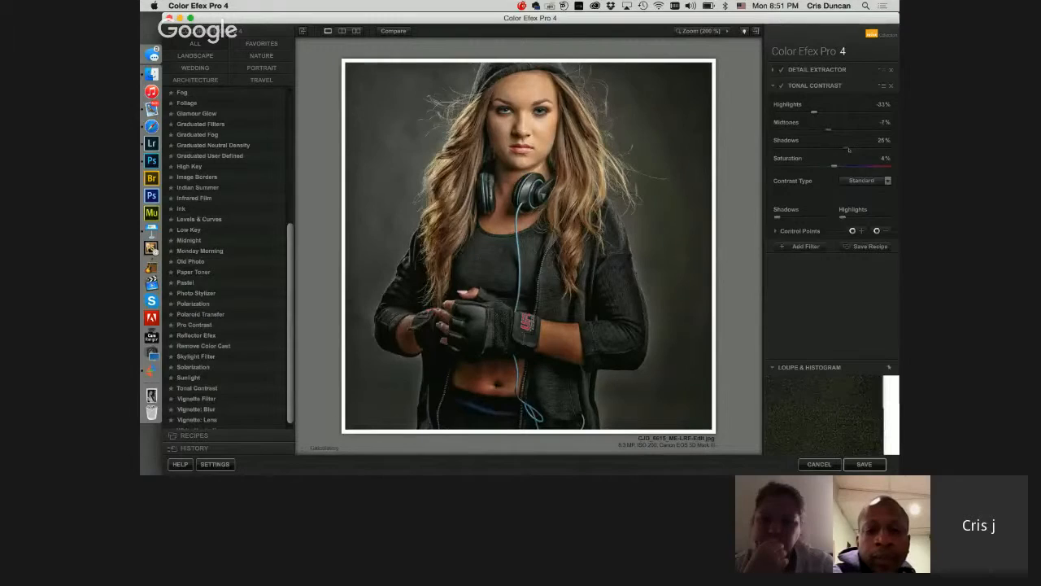
{"action": "left_click_drag", "start_coordinate": [804, 114], "coordinate": [800, 114]}
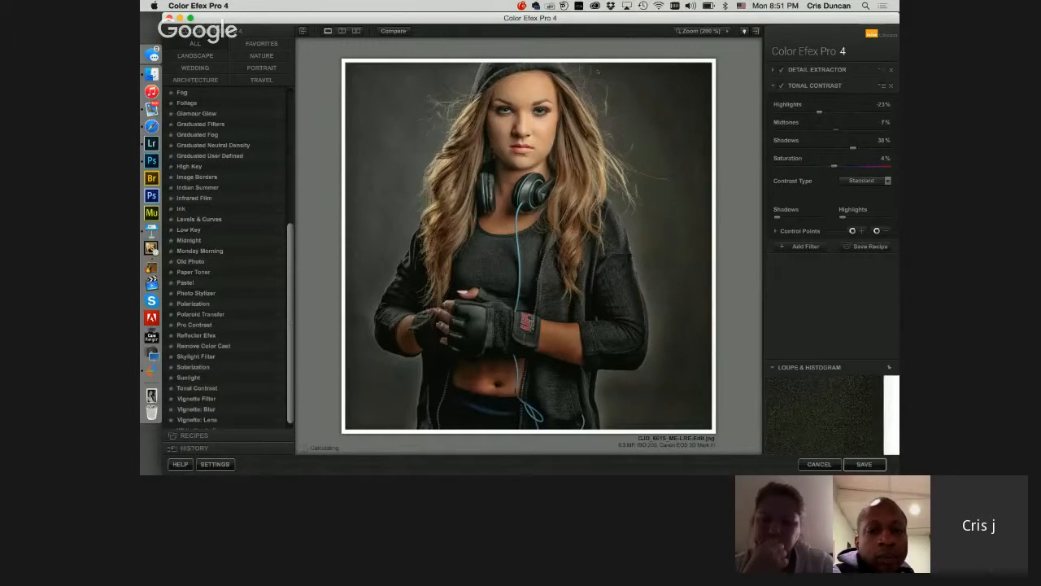
Step: Compare the filtered portrait with the original in split preview, sweeping the divider across the girl, and return to the single image view
{"action": "left_click", "coordinate": [341, 30]}
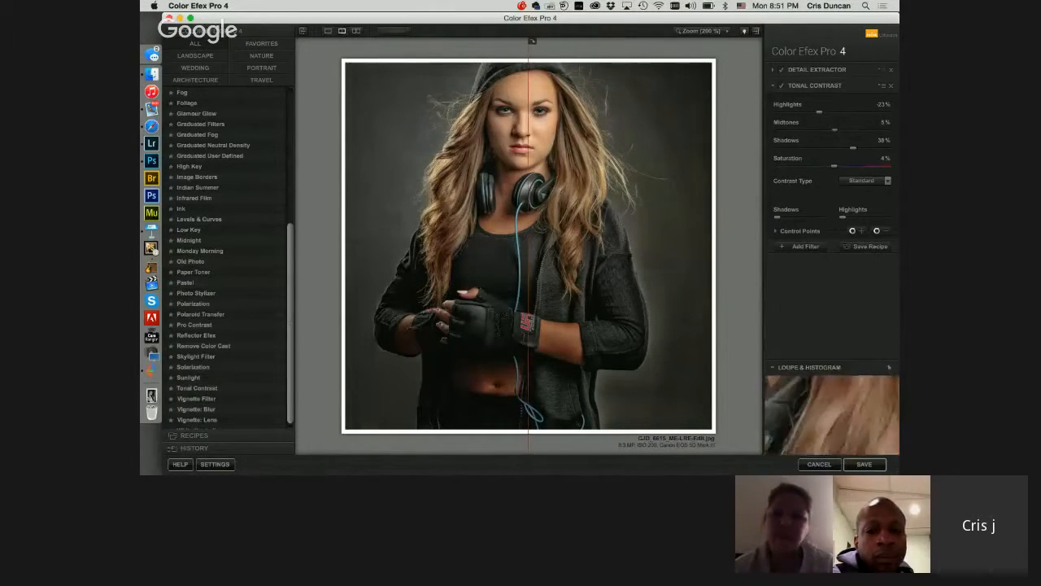
{"action": "left_click_drag", "start_coordinate": [529, 146], "coordinate": [588, 146]}
{"action": "left_click_drag", "start_coordinate": [592, 41], "coordinate": [375, 41]}
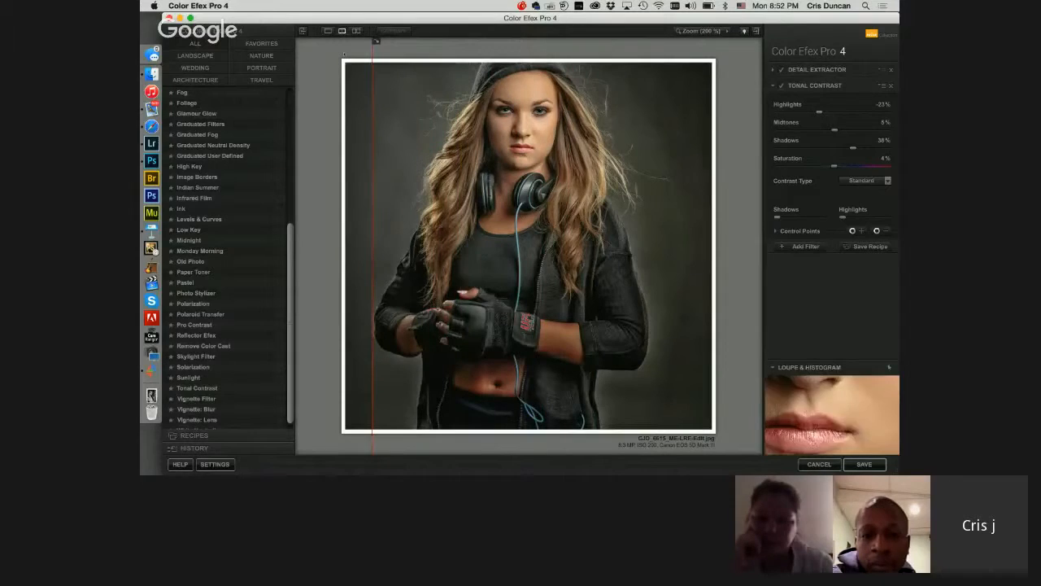
{"action": "left_click", "coordinate": [328, 31]}
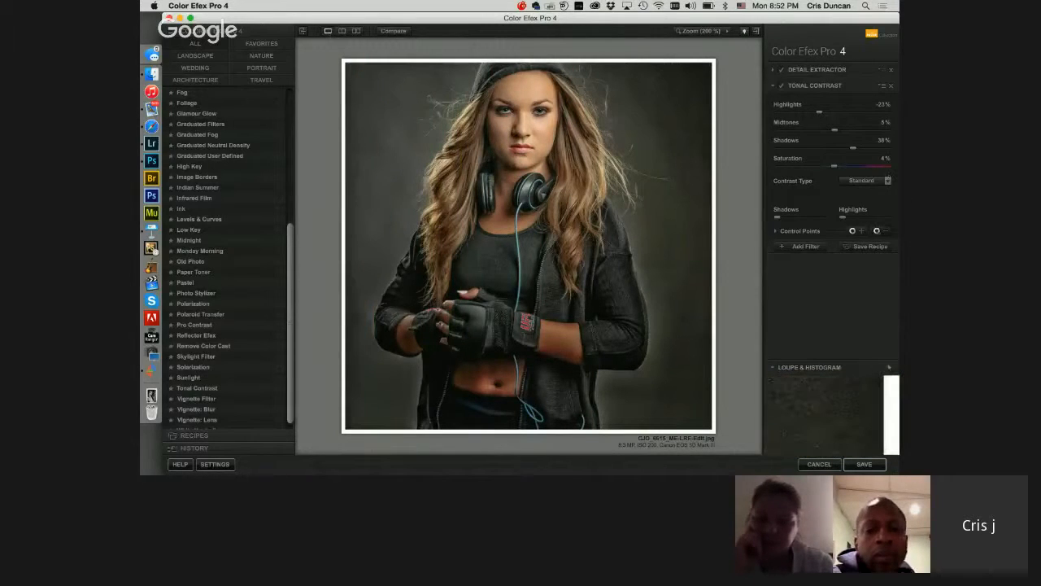
Step: Remove Tonal Contrast from the background on both sides of the girl with subtracting control points
{"action": "left_click", "coordinate": [656, 123]}
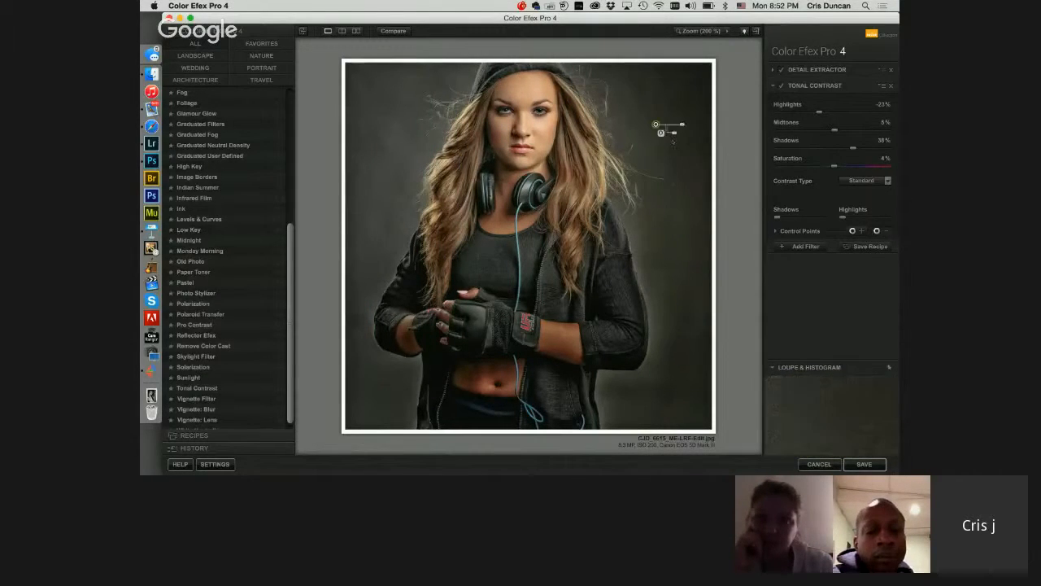
{"action": "left_click_drag", "start_coordinate": [691, 125], "coordinate": [438, 135]}
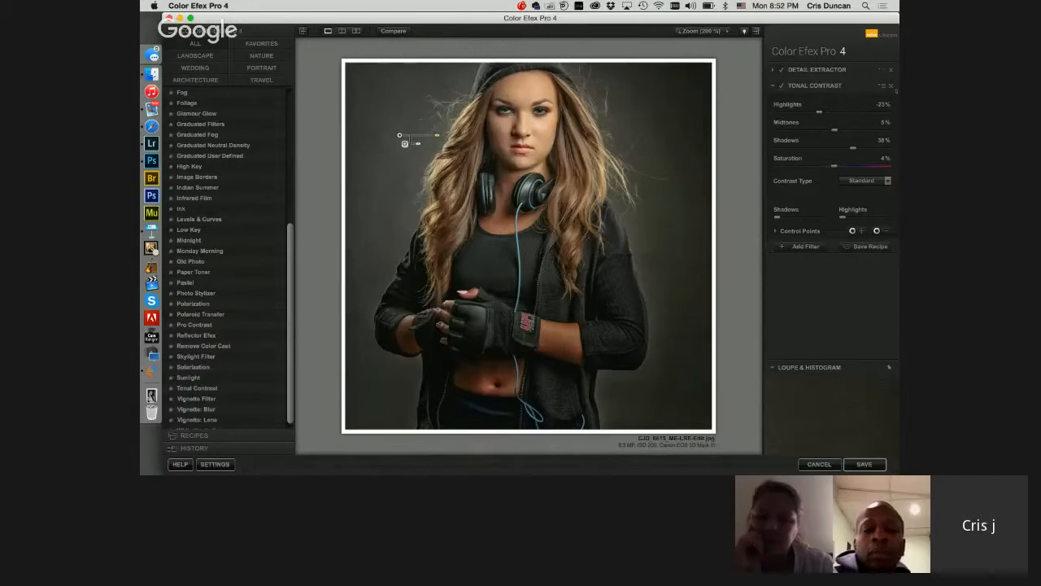
Step: Copy the Tonal Contrast control points into Detail Extractor and save the portrait back to Lightroom
{"action": "left_click", "coordinate": [883, 86]}
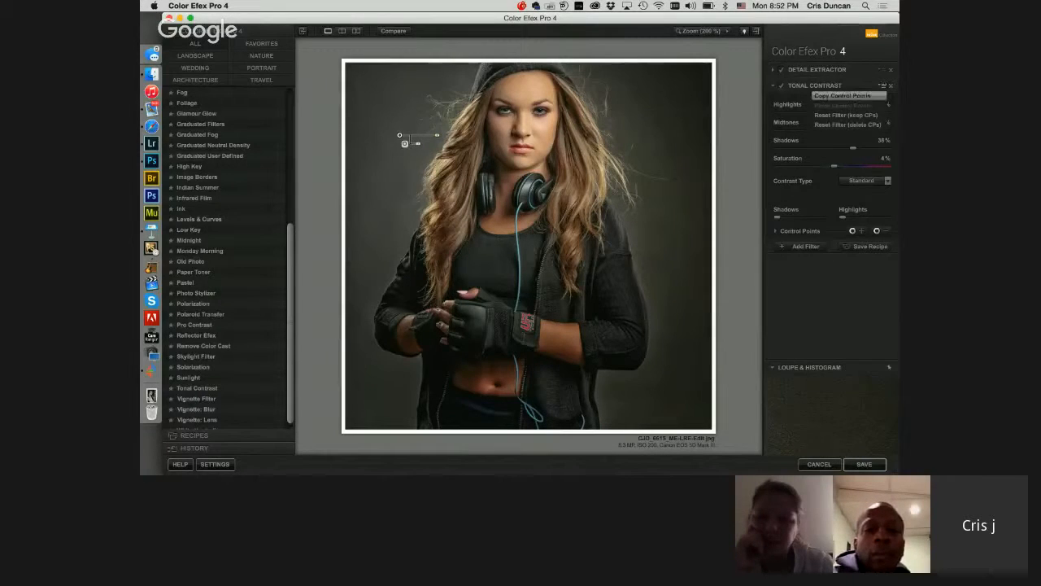
{"action": "left_click", "coordinate": [883, 96]}
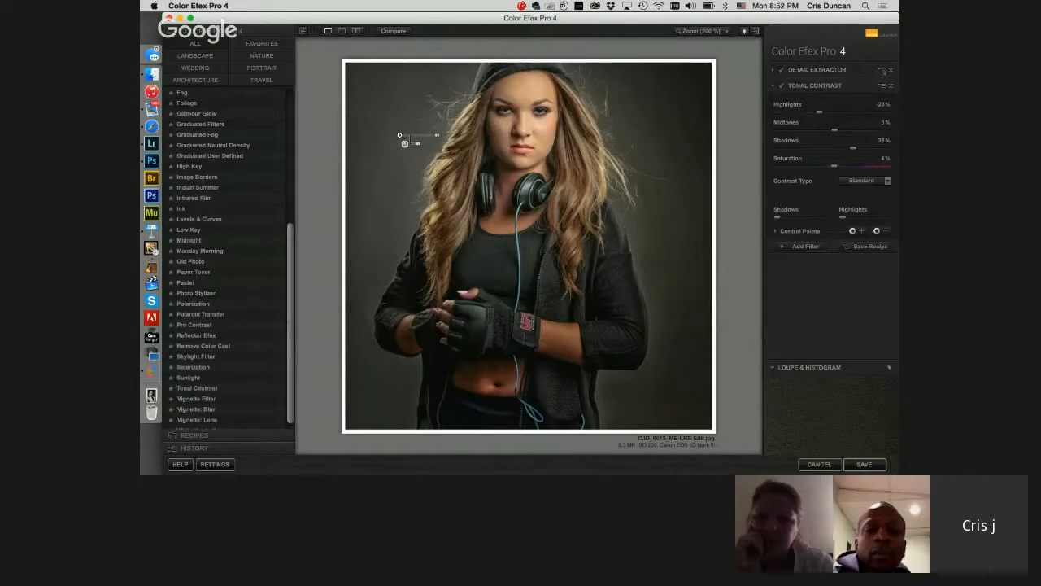
{"action": "left_click", "coordinate": [883, 86]}
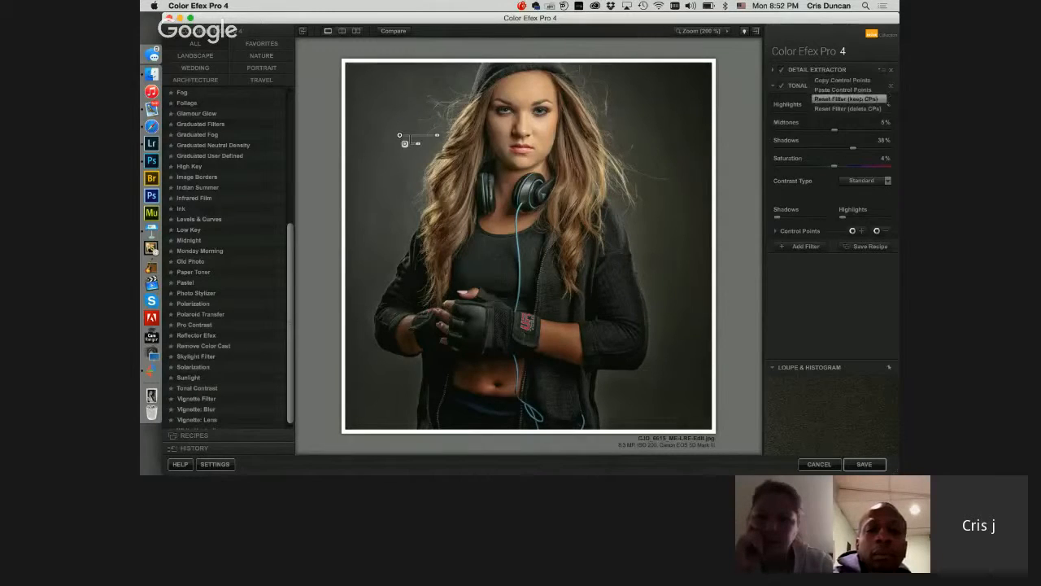
{"action": "left_click", "coordinate": [860, 90]}
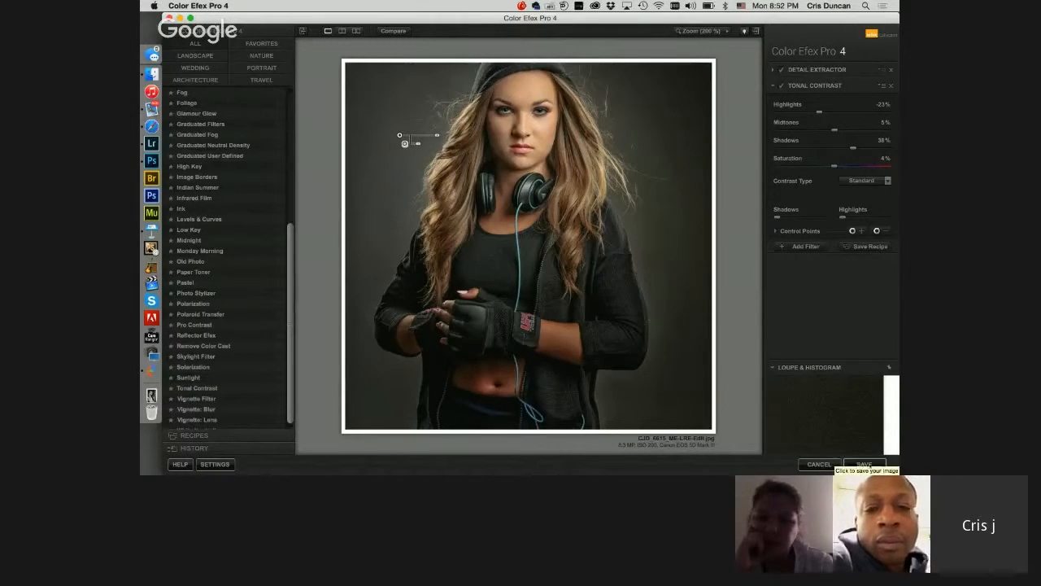
{"action": "left_click", "coordinate": [864, 464]}
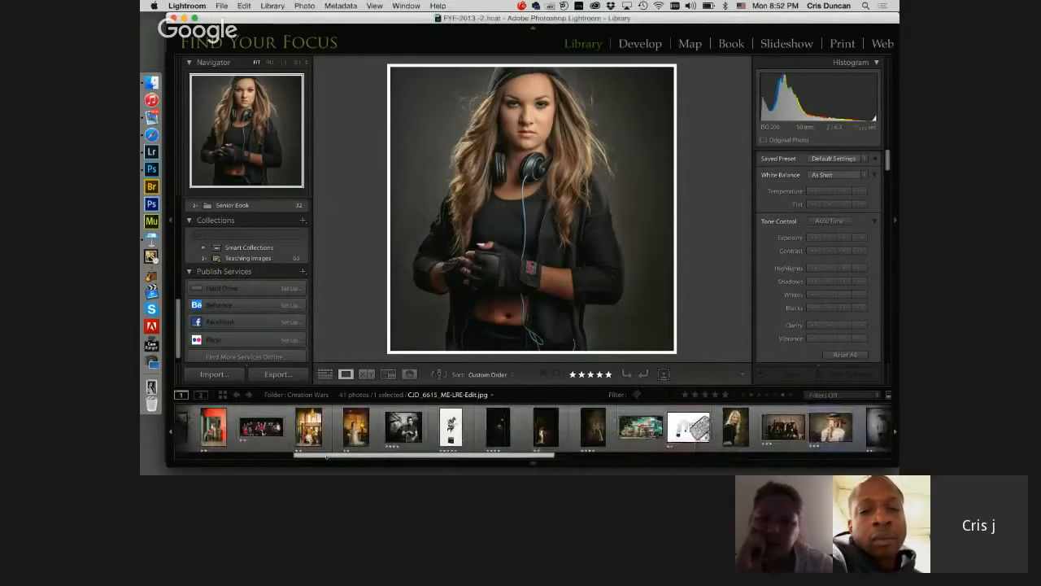
Step: Open a JPEG copy of the food truck photo in Color Efex Pro 4 from the Lightroom Library
{"action": "left_click", "coordinate": [627, 427]}
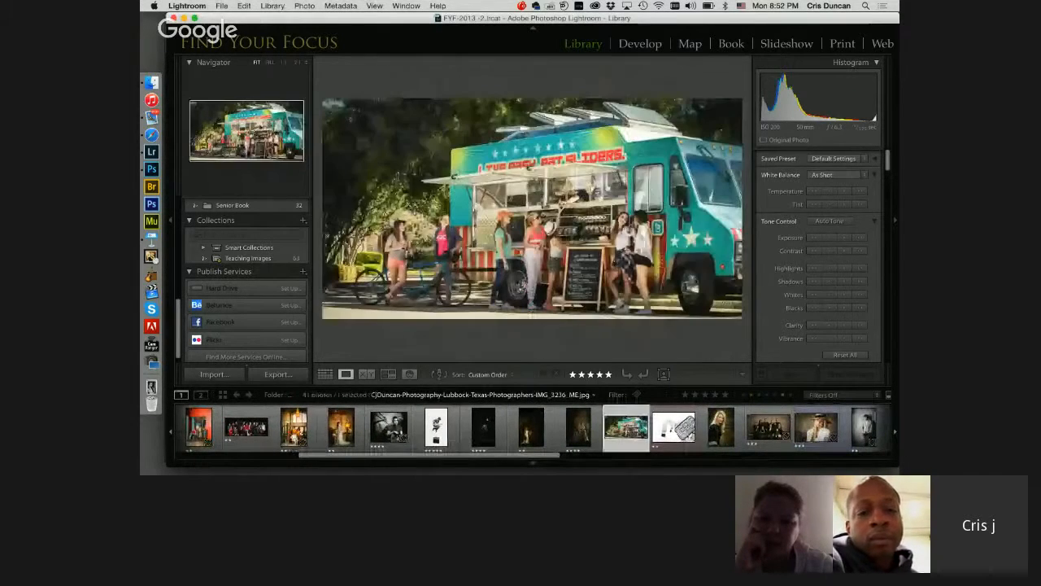
{"action": "right_click", "coordinate": [628, 430]}
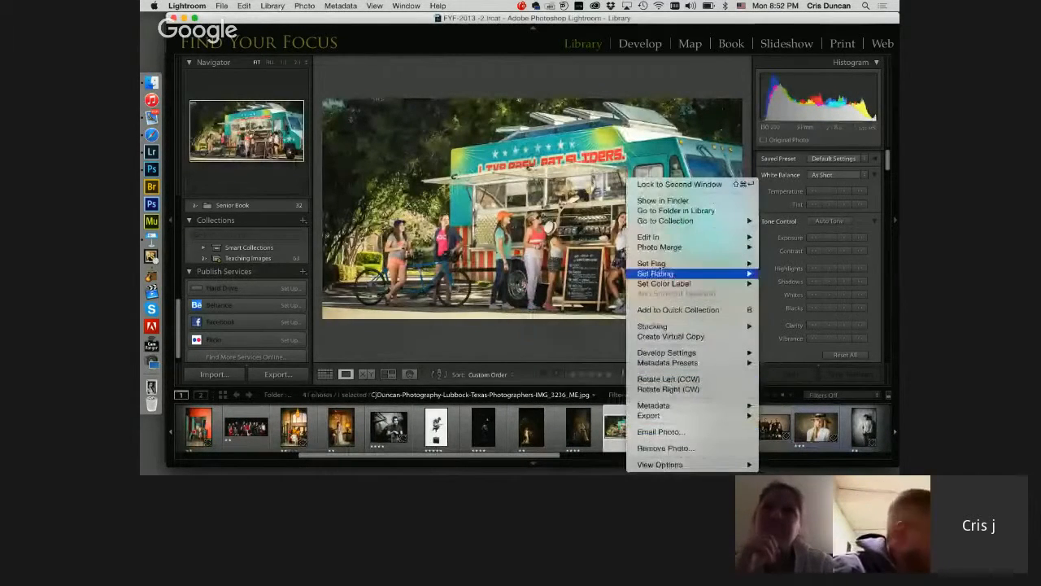
{"action": "mouse_move", "coordinate": [651, 237]}
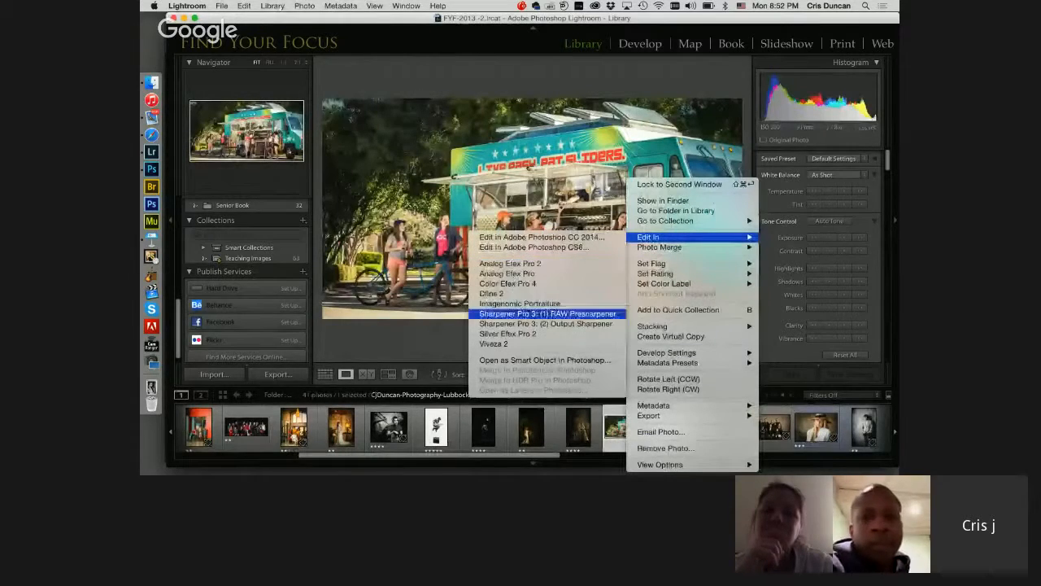
{"action": "left_click", "coordinate": [508, 283]}
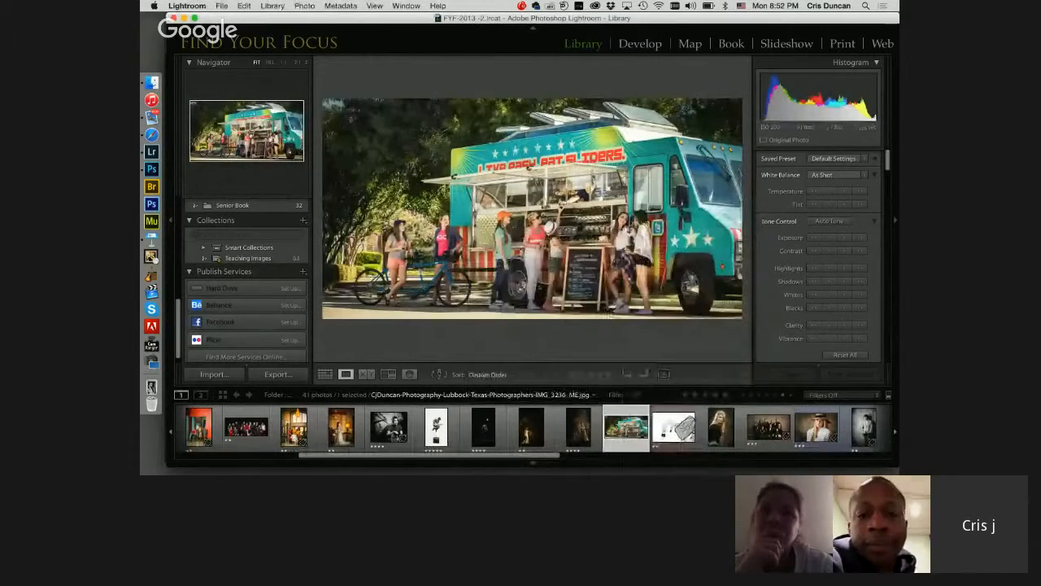
{"action": "left_click", "coordinate": [569, 260]}
{"action": "left_click", "coordinate": [529, 260]}
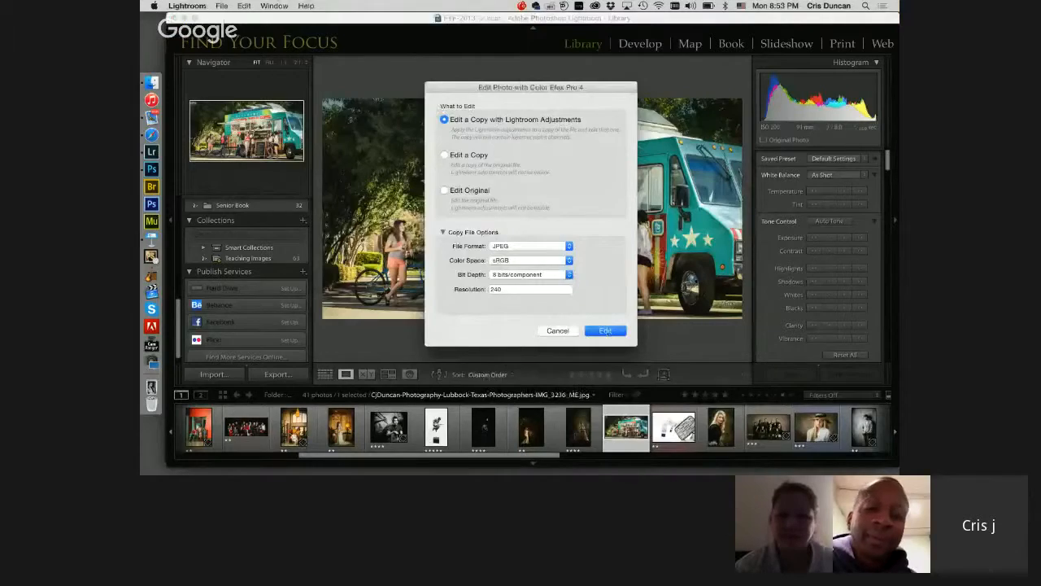
{"action": "key", "text": "Return"}
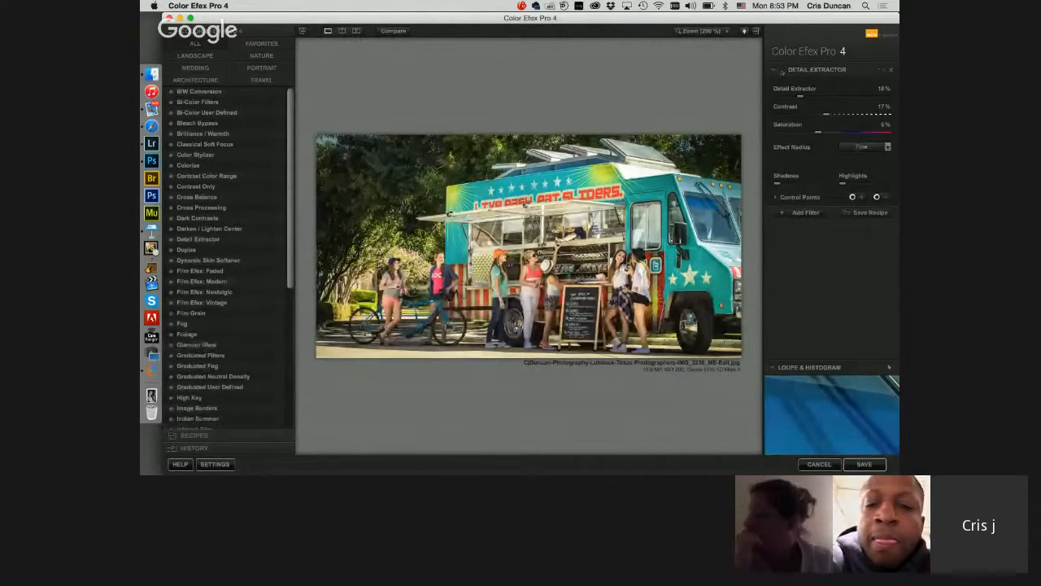
Step: Add the Sunlight filter, compare it on and off, and set Light Strength to 12% and Light Temperature to 5467 K
{"action": "scroll", "coordinate": [228, 259], "scroll_direction": "down", "scroll_amount": 2}
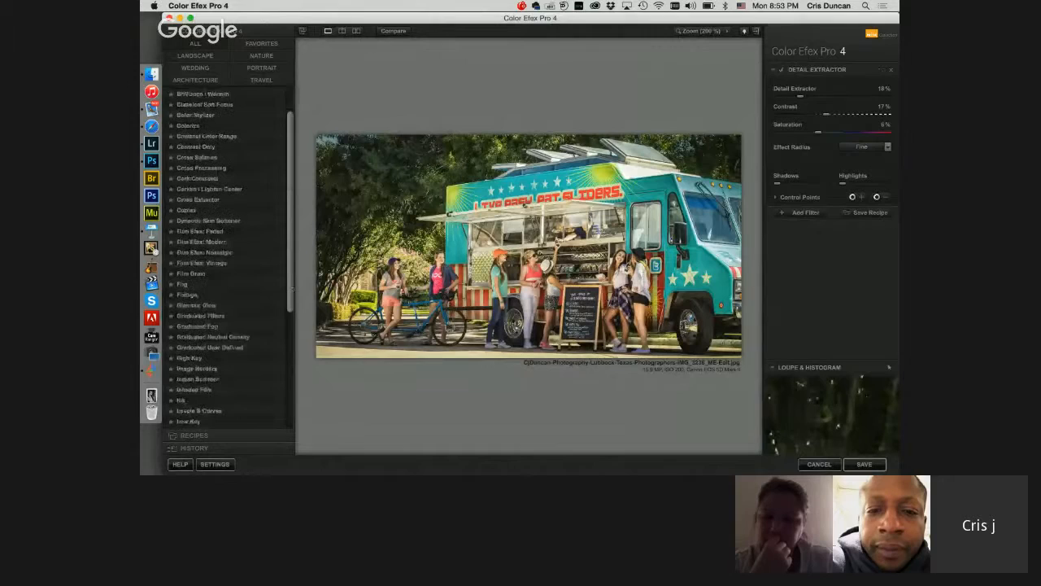
{"action": "scroll", "coordinate": [210, 257], "scroll_direction": "down", "scroll_amount": 5}
{"action": "scroll", "coordinate": [188, 396], "scroll_direction": "down", "scroll_amount": 2}
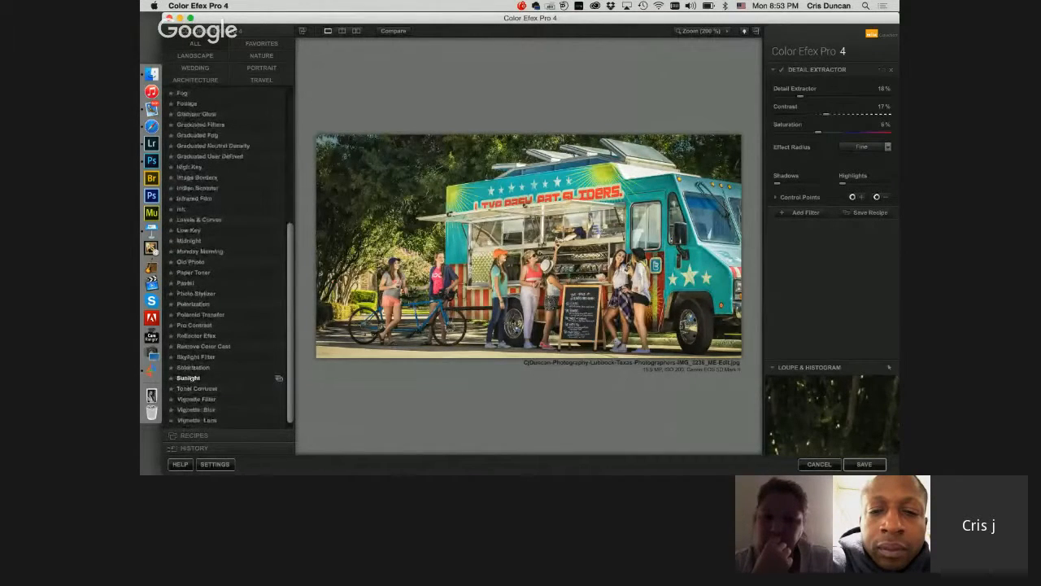
{"action": "left_click", "coordinate": [188, 378]}
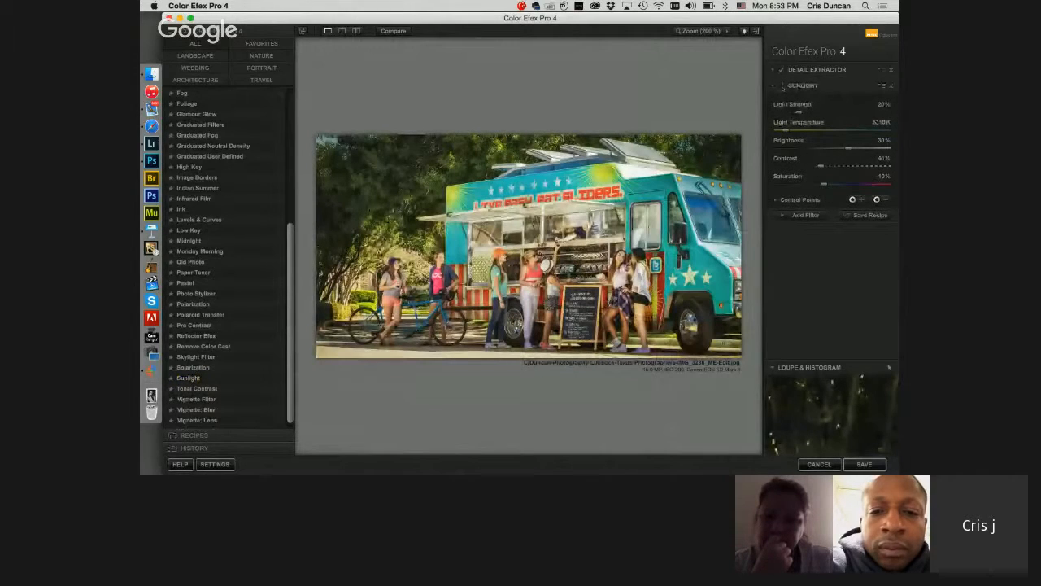
{"action": "left_click", "coordinate": [782, 86]}
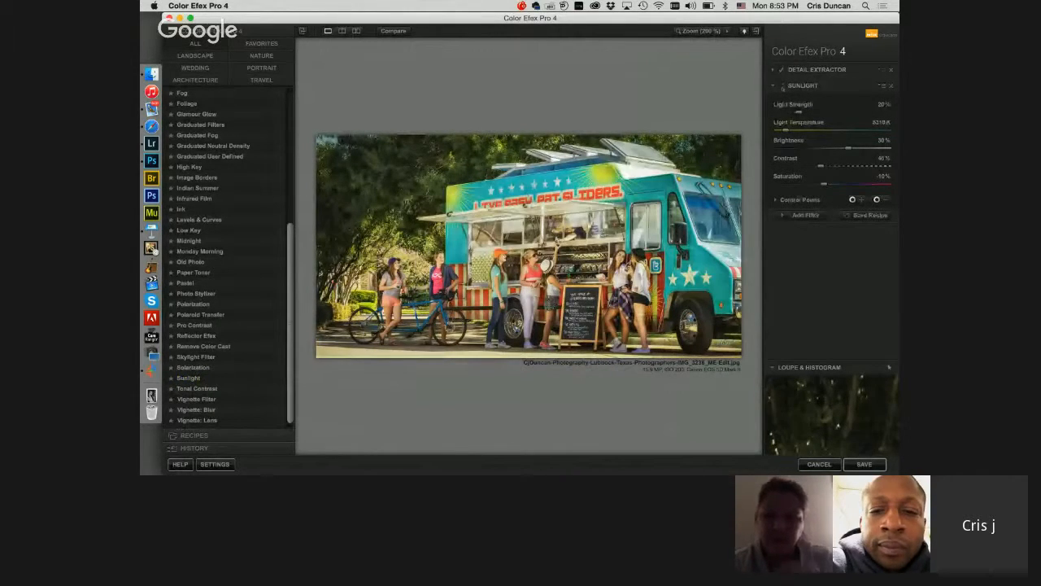
{"action": "left_click", "coordinate": [782, 88]}
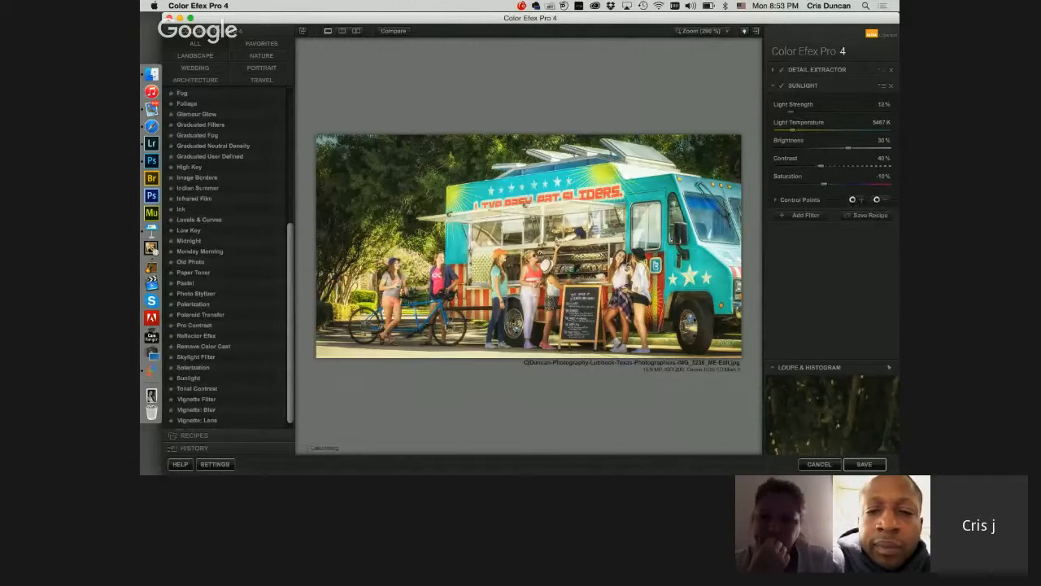
Step: Add low-opacity Sunlight control points on the trees, hedge and food truck, and compare the original and edited images one above the other
{"action": "left_click", "coordinate": [786, 199]}
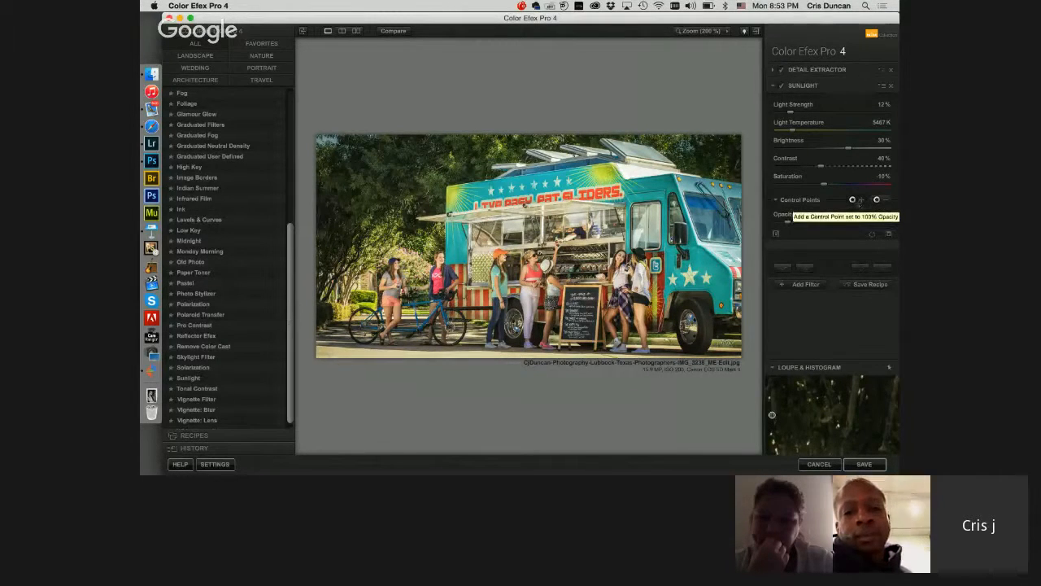
{"action": "left_click", "coordinate": [379, 234]}
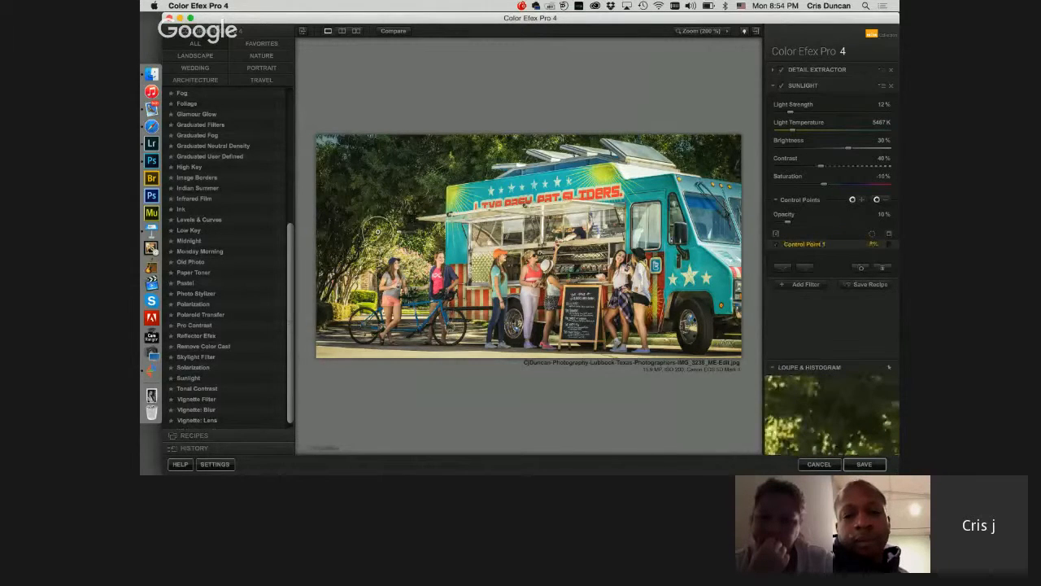
{"action": "left_click_drag", "start_coordinate": [436, 241], "coordinate": [412, 241]}
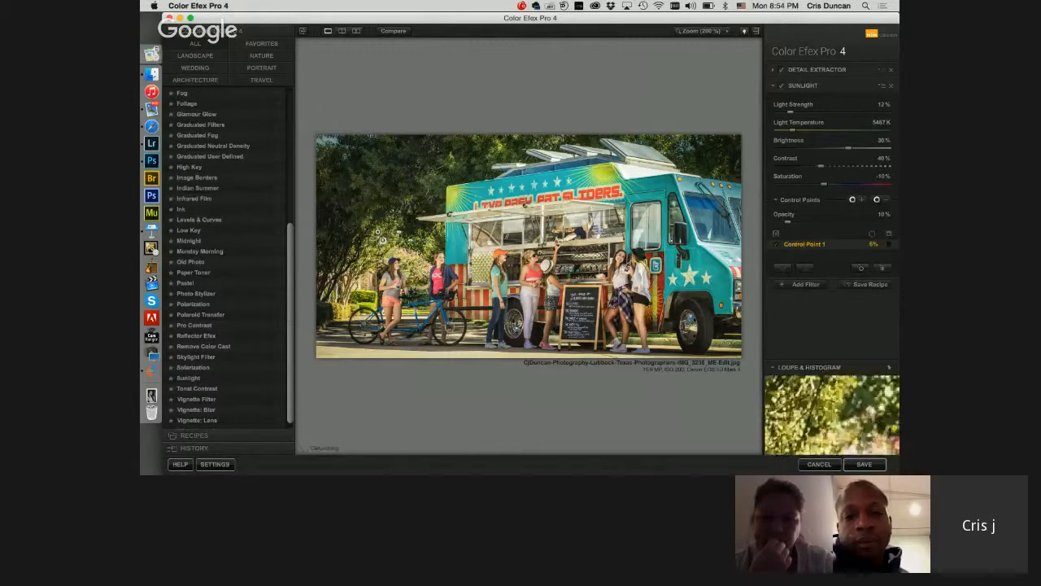
{"action": "left_click", "coordinate": [372, 295]}
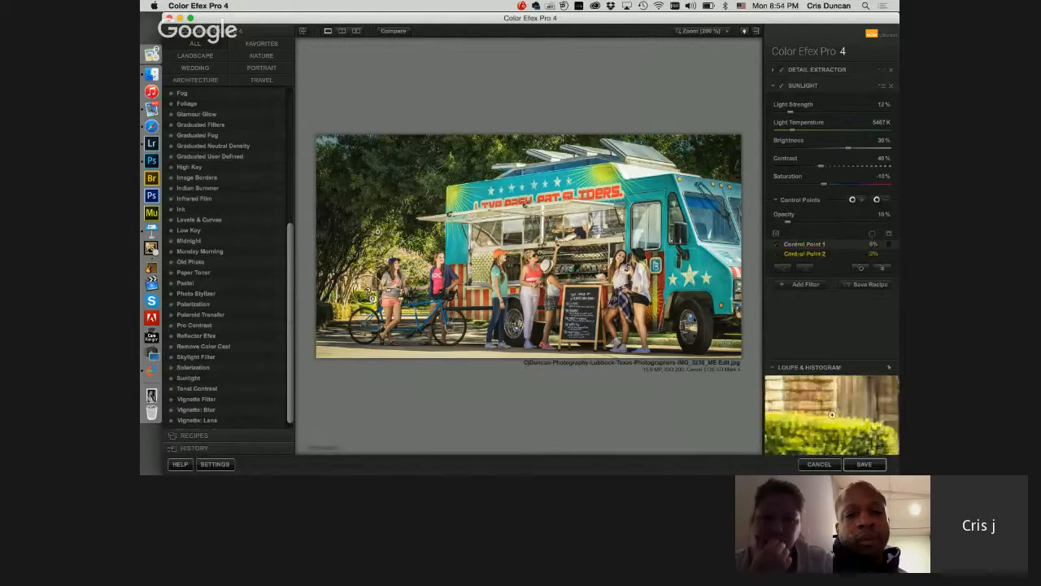
{"action": "left_click", "coordinate": [704, 157]}
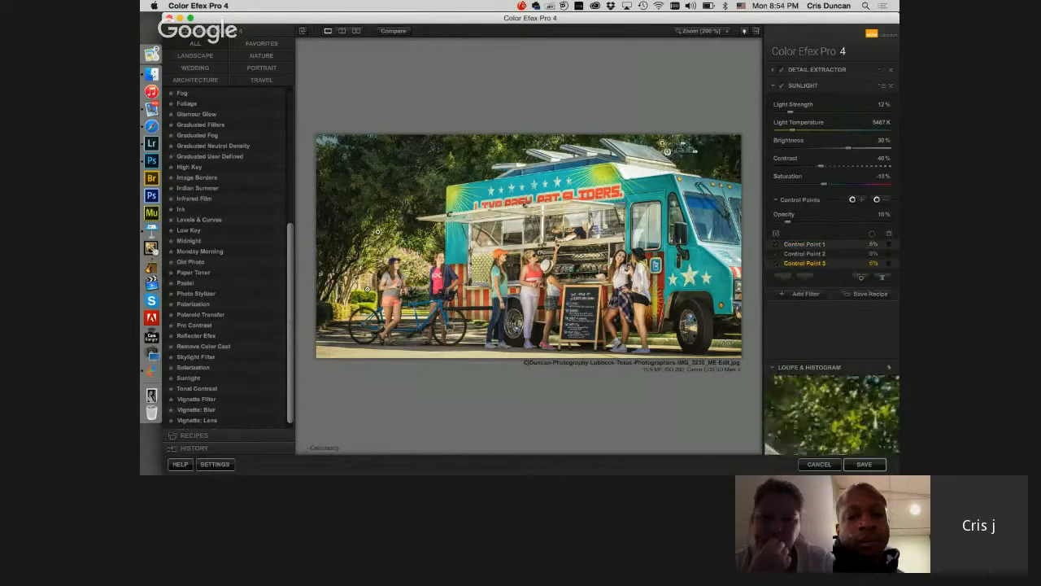
{"action": "left_click_drag", "start_coordinate": [662, 143], "coordinate": [400, 159]}
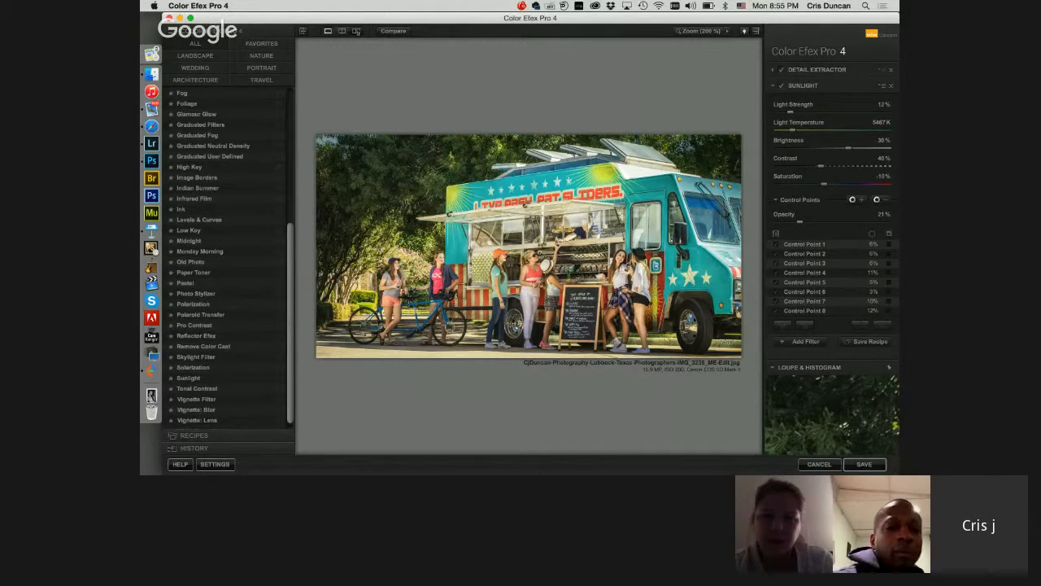
{"action": "left_click", "coordinate": [355, 31]}
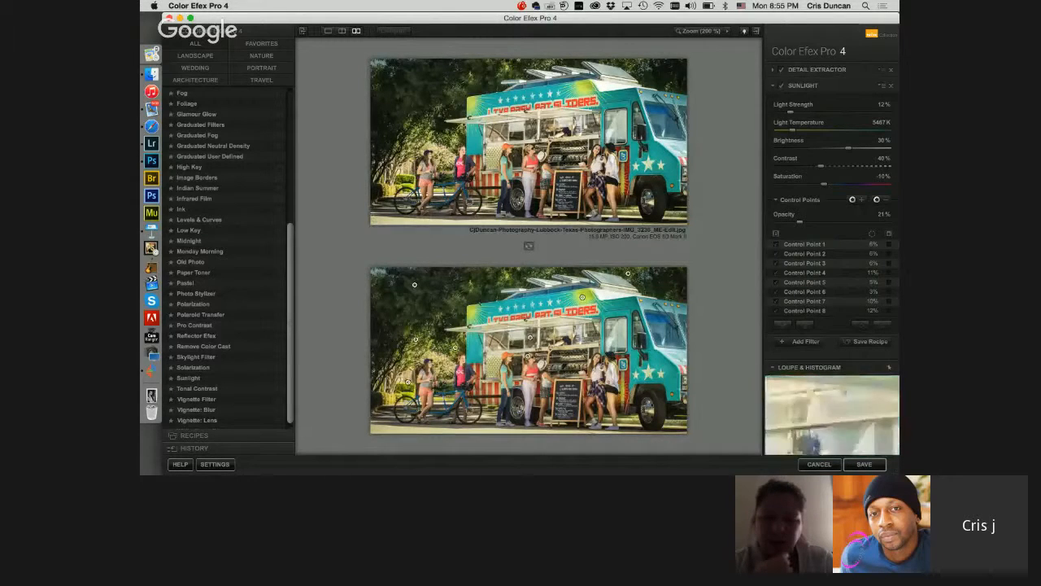
Step: Add the Midnight filter with the Sepia color set, Blur at 7% and overall Opacity at 18%, viewed as a single image
{"action": "scroll", "coordinate": [228, 260], "scroll_direction": "up", "scroll_amount": 2}
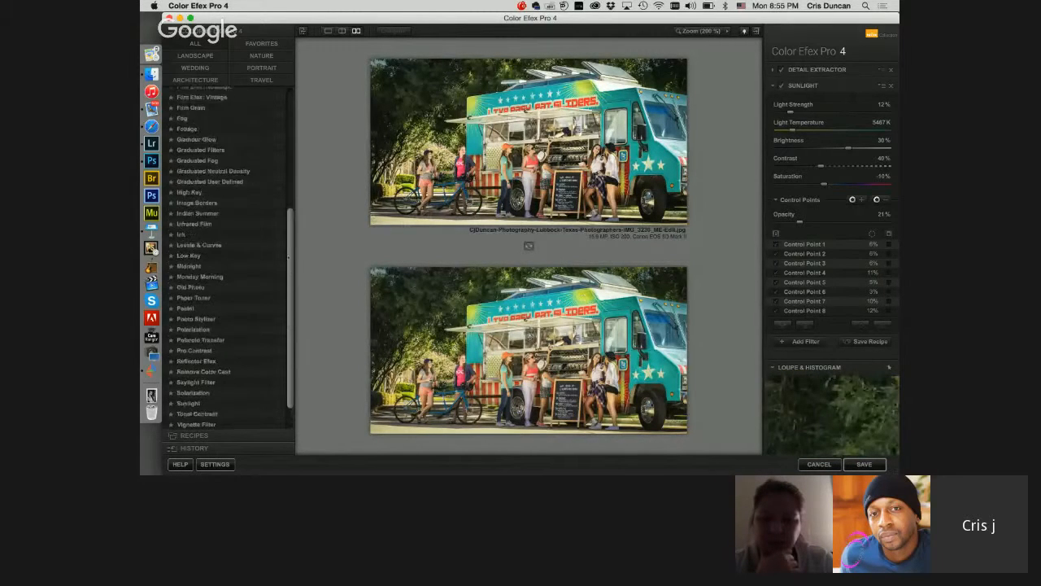
{"action": "scroll", "coordinate": [273, 262], "scroll_direction": "up", "scroll_amount": 1}
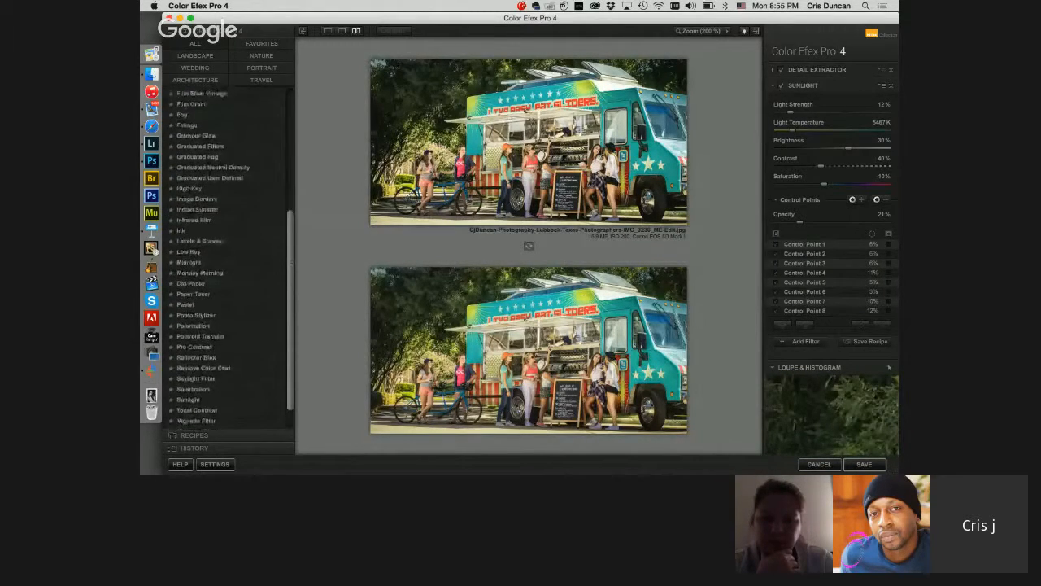
{"action": "scroll", "coordinate": [274, 263], "scroll_direction": "up", "scroll_amount": 2}
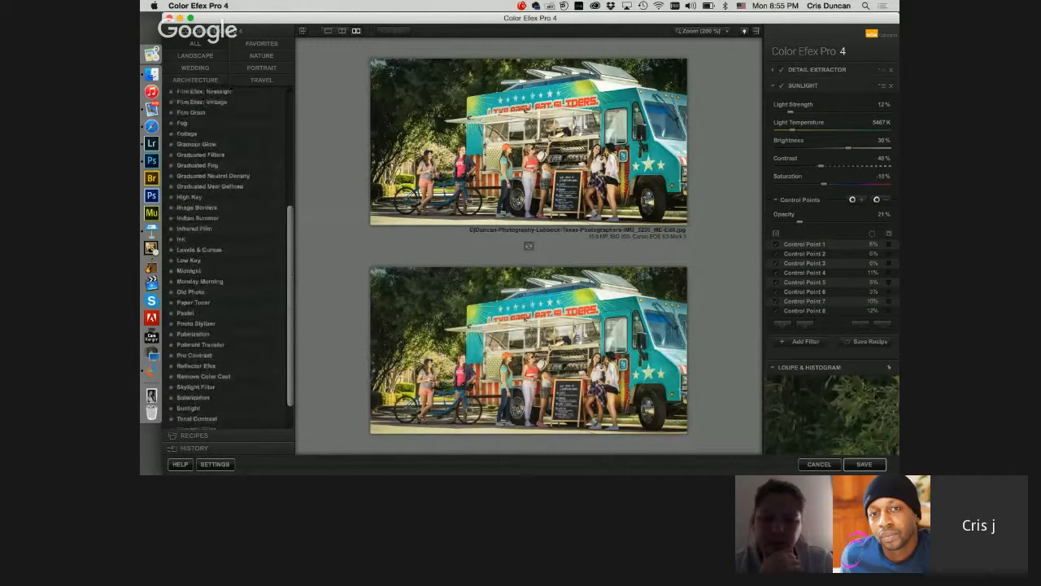
{"action": "scroll", "coordinate": [273, 263], "scroll_direction": "down", "scroll_amount": 3}
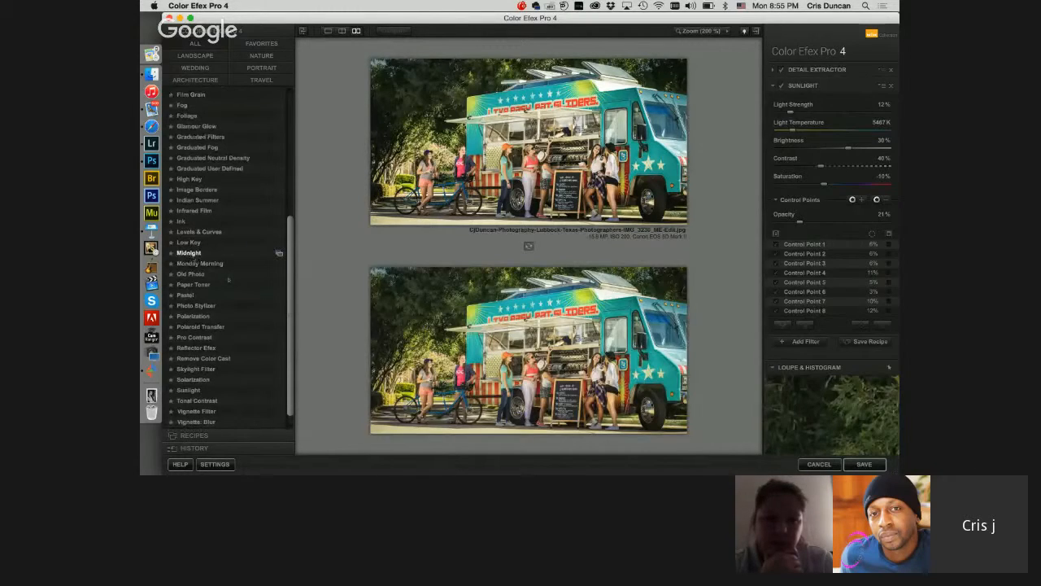
{"action": "left_click", "coordinate": [193, 254]}
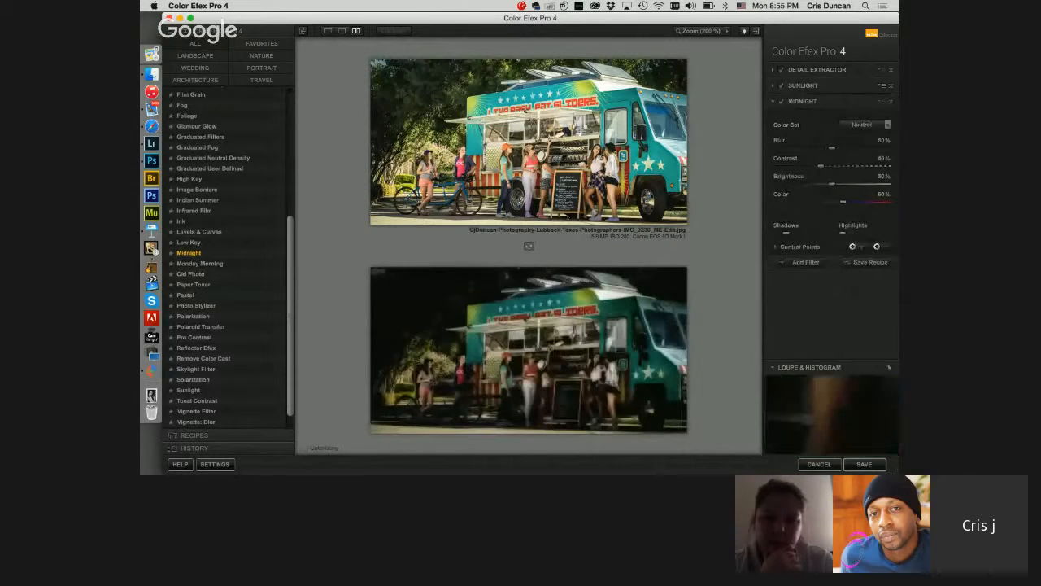
{"action": "left_click", "coordinate": [328, 31]}
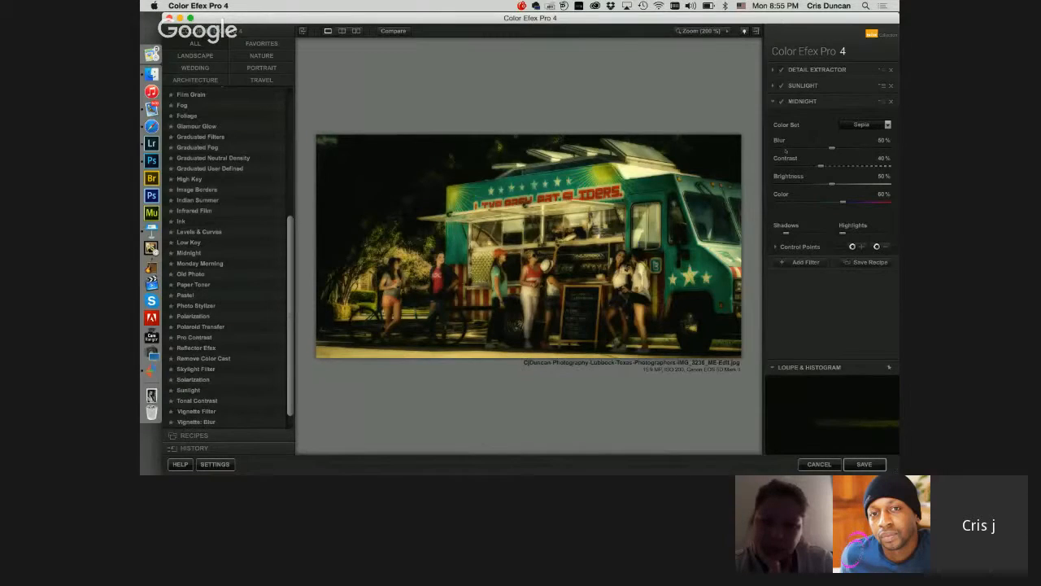
{"action": "left_click", "coordinate": [786, 149]}
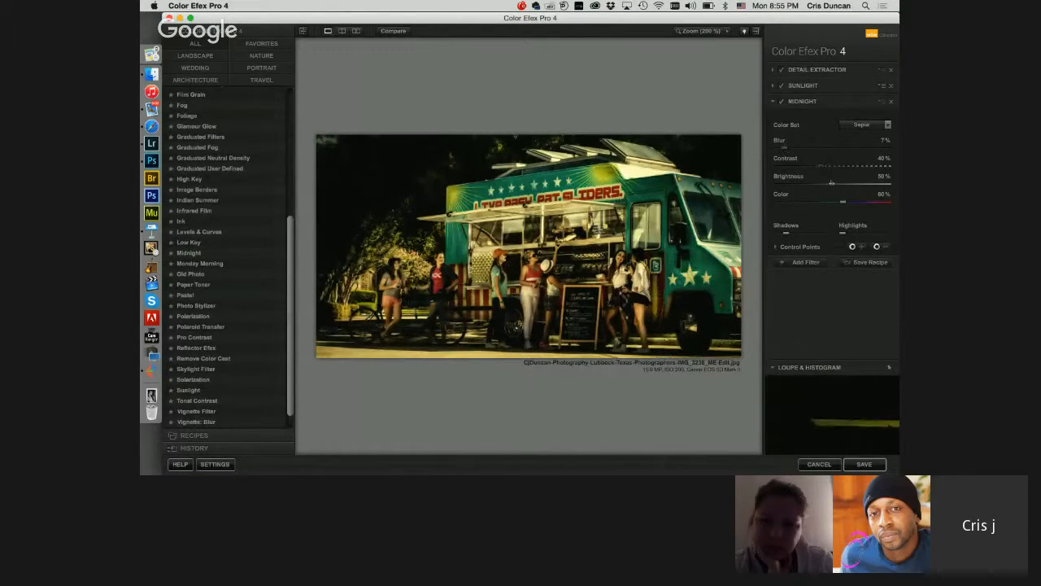
{"action": "left_click", "coordinate": [800, 247]}
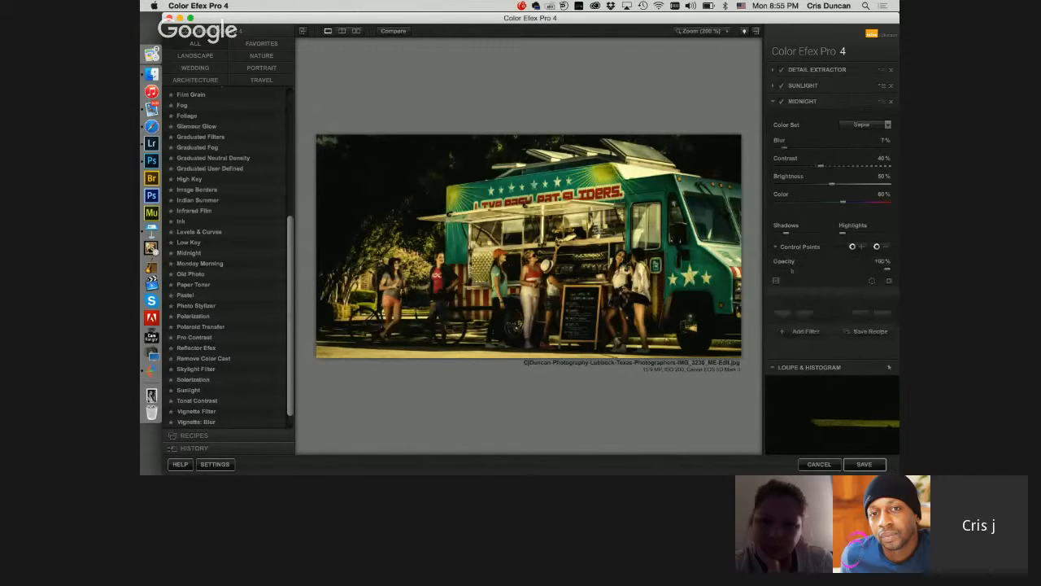
{"action": "left_click_drag", "start_coordinate": [792, 271], "coordinate": [797, 273]}
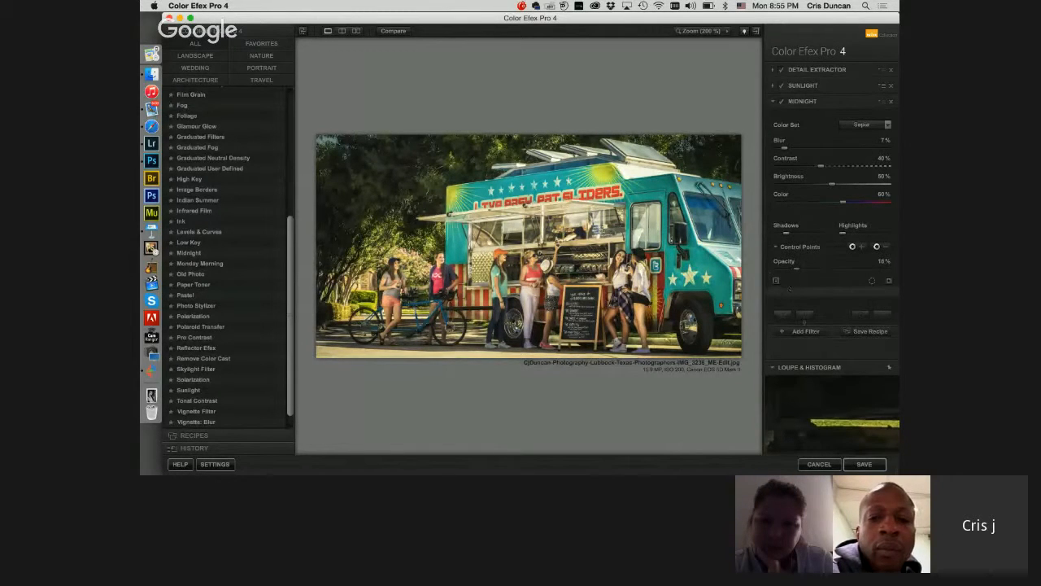
Step: Place Midnight control points over the trees, ground, truck panels and wheels at about 15% opacity, and on the girls
{"action": "left_click", "coordinate": [853, 246]}
{"action": "left_click", "coordinate": [371, 221]}
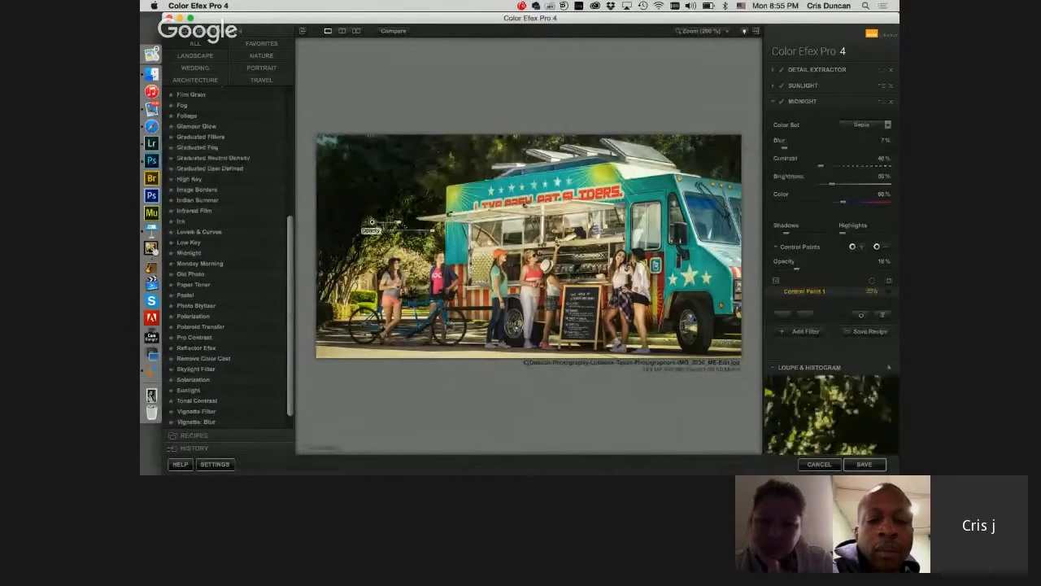
{"action": "left_click_drag", "start_coordinate": [397, 223], "coordinate": [428, 232]}
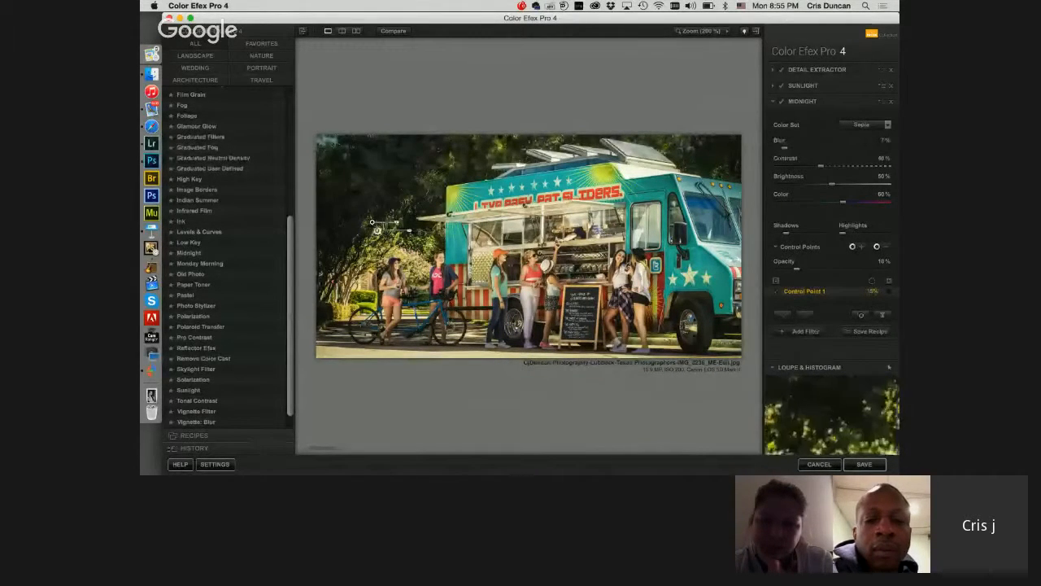
{"action": "left_click_drag", "start_coordinate": [372, 222], "coordinate": [699, 321], "text": "alt"}
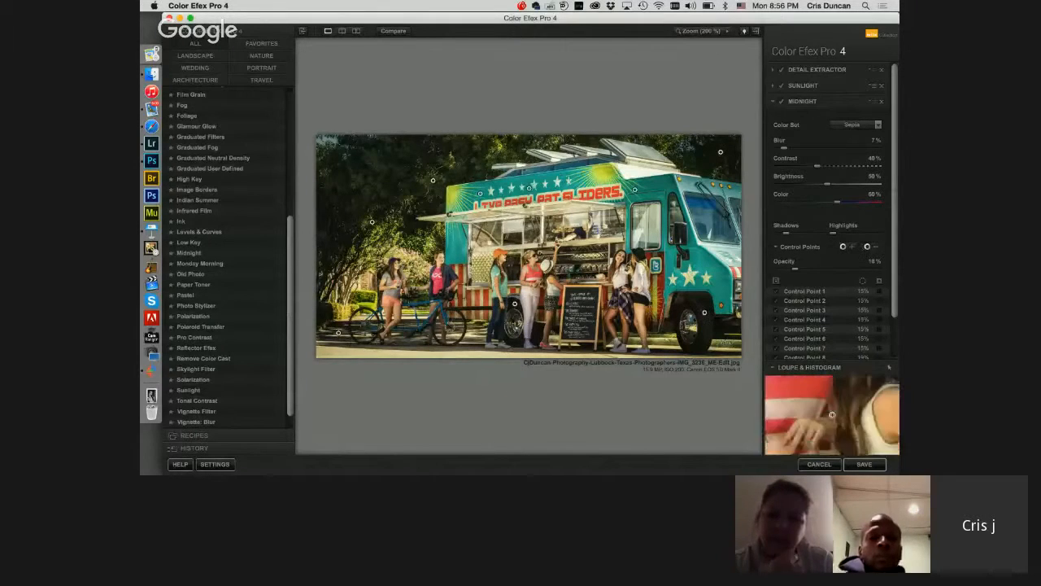
{"action": "left_click", "coordinate": [533, 280]}
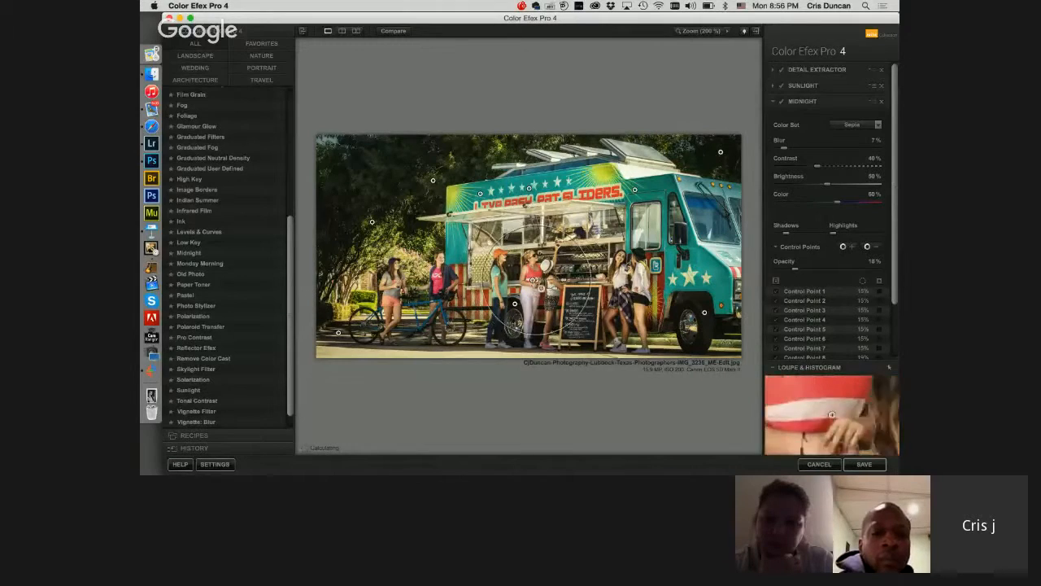
{"action": "left_click_drag", "start_coordinate": [451, 287], "coordinate": [438, 283]}
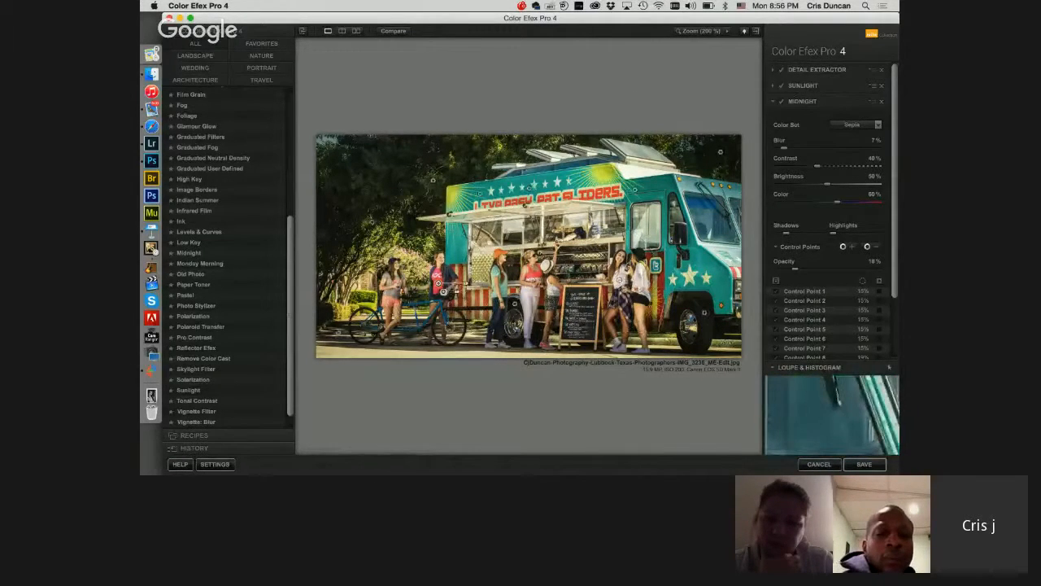
Step: Compare the food truck photo before and after in the split preview, sweeping the divider across the whole image
{"action": "left_click", "coordinate": [342, 31]}
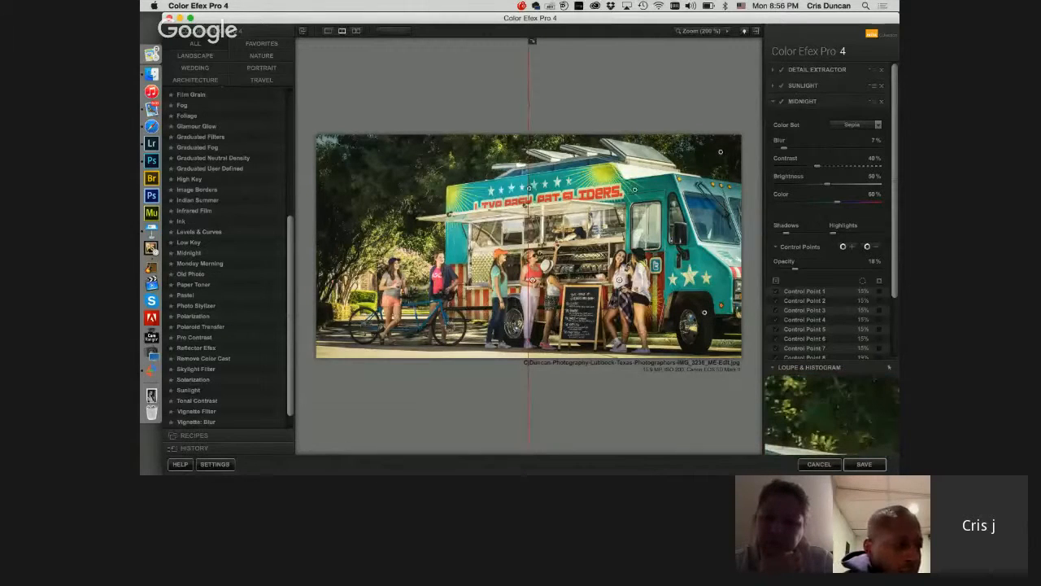
{"action": "left_click_drag", "start_coordinate": [530, 195], "coordinate": [742, 195]}
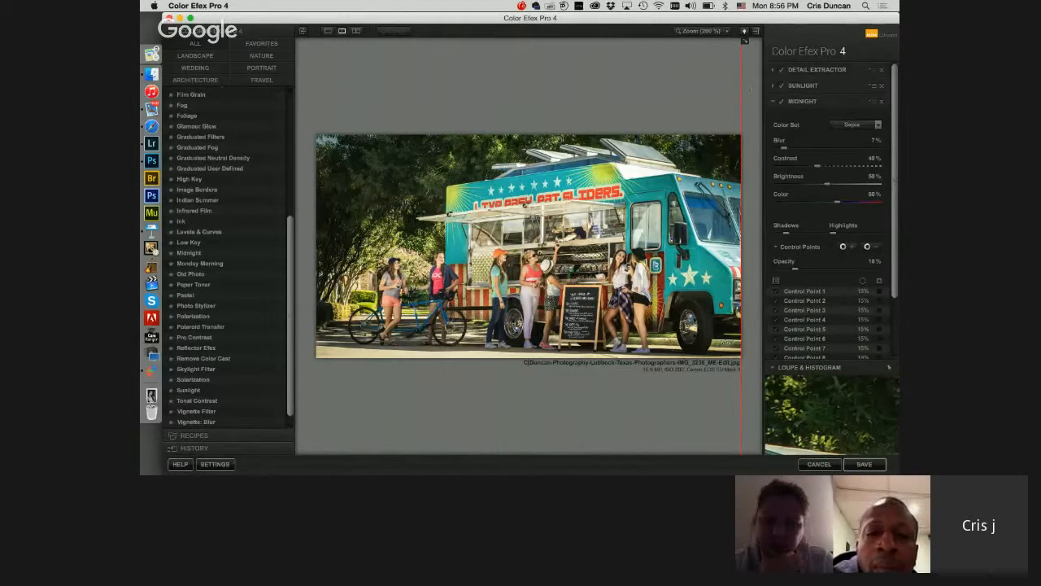
{"action": "left_click_drag", "start_coordinate": [741, 196], "coordinate": [375, 195]}
{"action": "left_click_drag", "start_coordinate": [379, 41], "coordinate": [319, 41]}
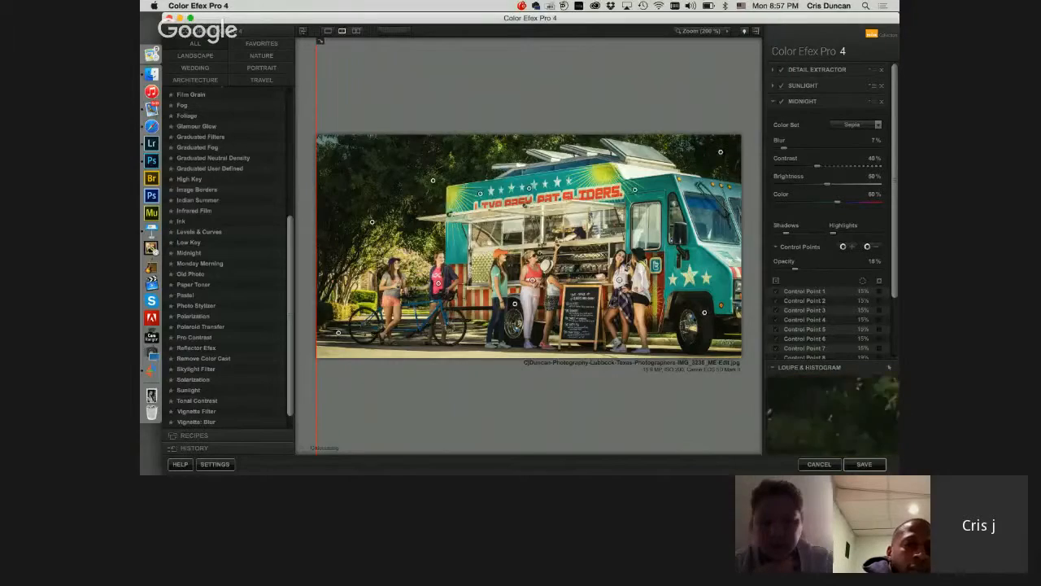
Step: Inspect the masks of the Midnight control points in the trees behind the truck and on its front wheel
{"action": "left_click", "coordinate": [434, 180]}
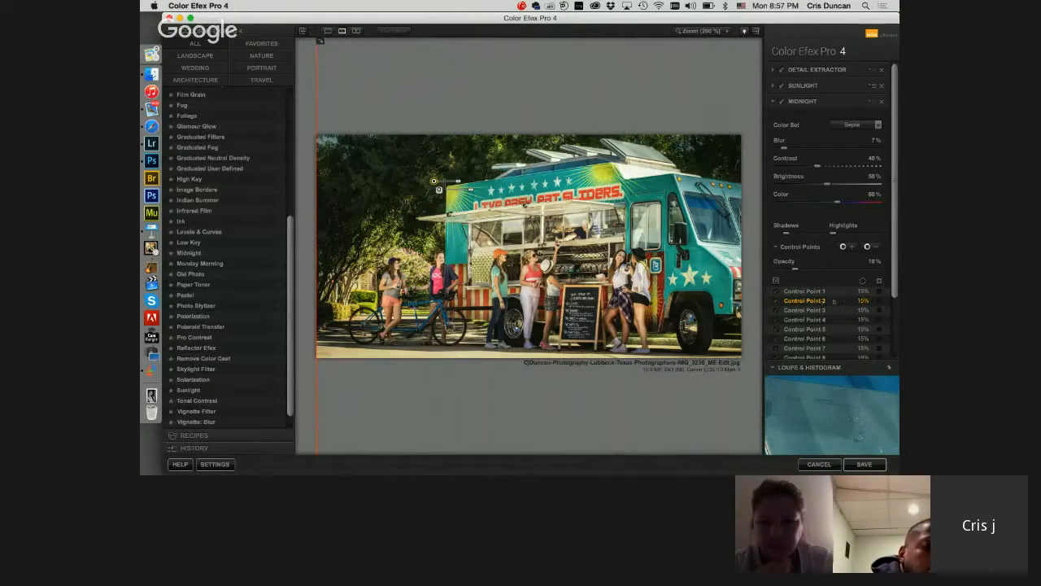
{"action": "left_click", "coordinate": [879, 301]}
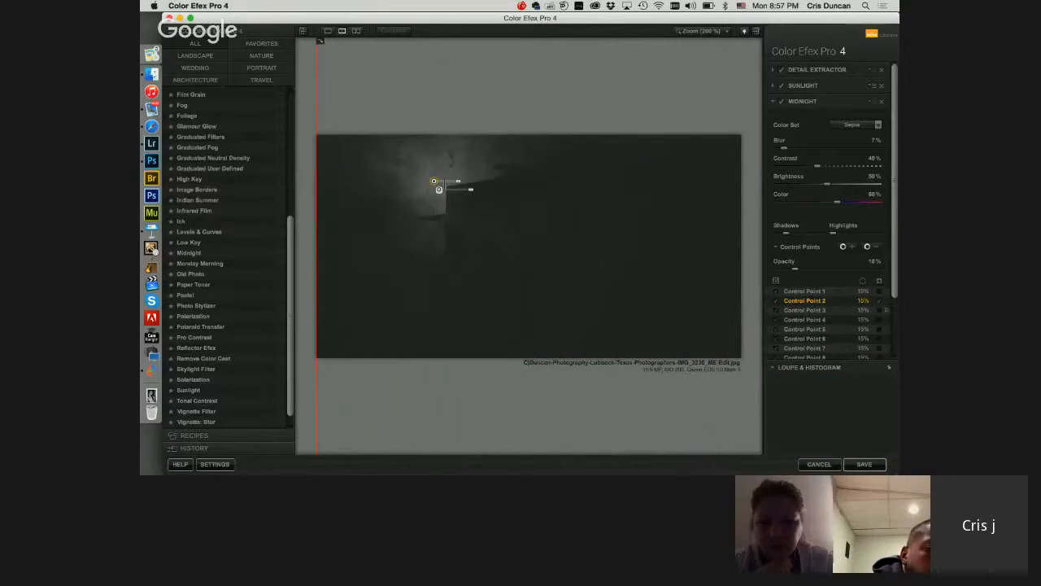
{"action": "left_click", "coordinate": [879, 301]}
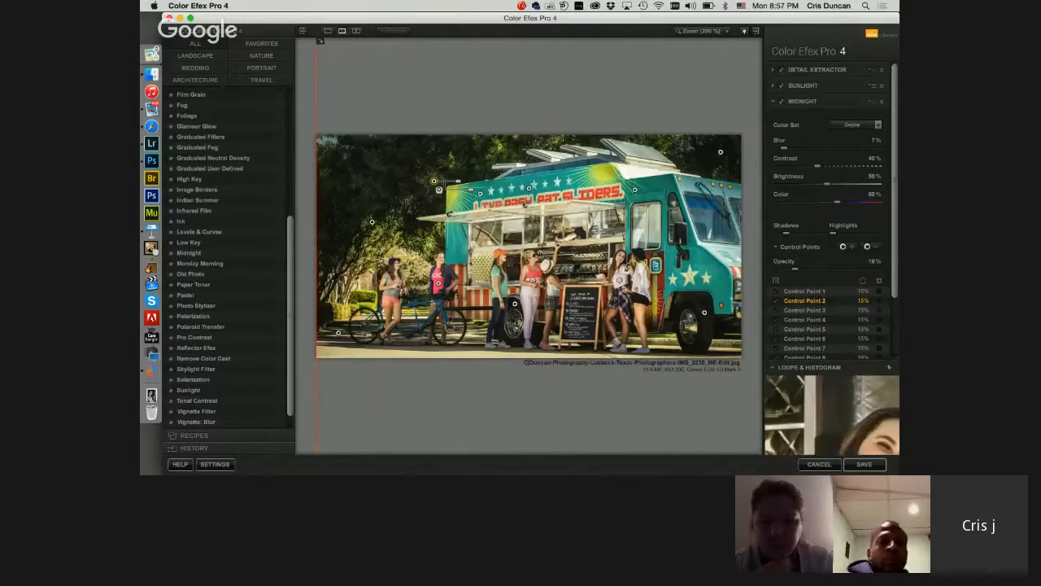
{"action": "left_click", "coordinate": [705, 312]}
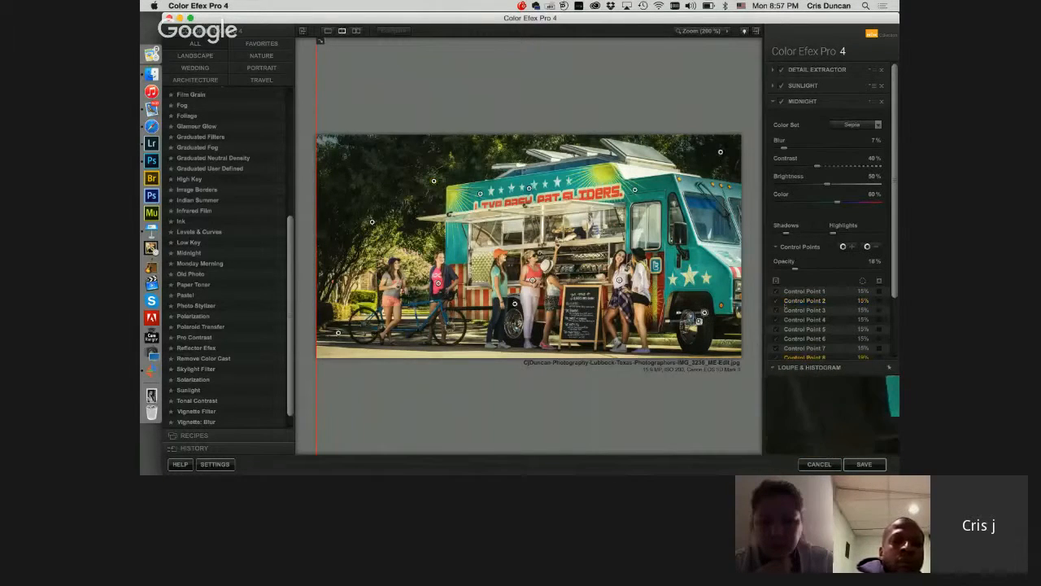
{"action": "left_click", "coordinate": [881, 358]}
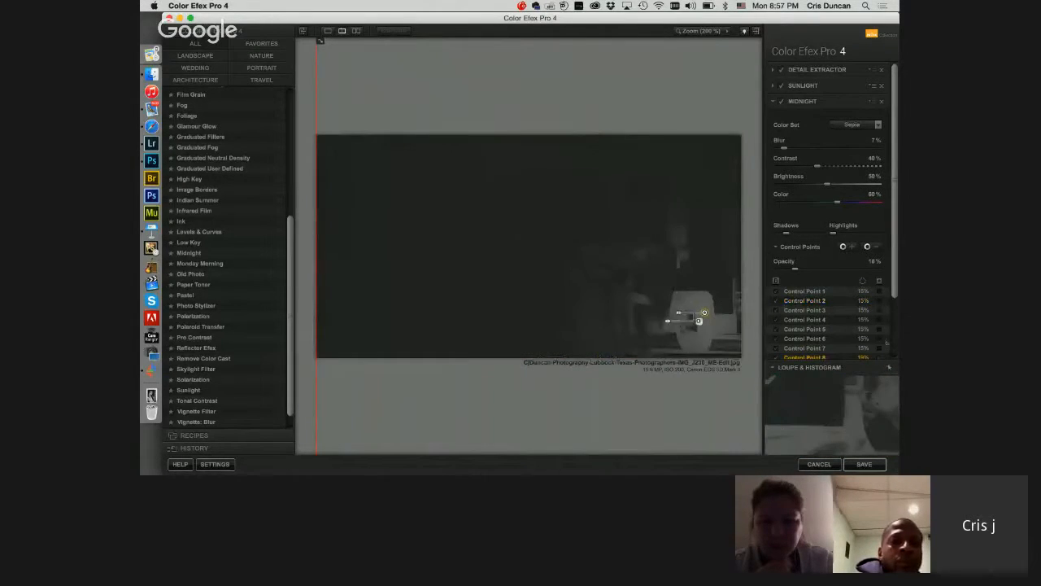
{"action": "scroll", "coordinate": [888, 359], "scroll_direction": "down", "scroll_amount": 3}
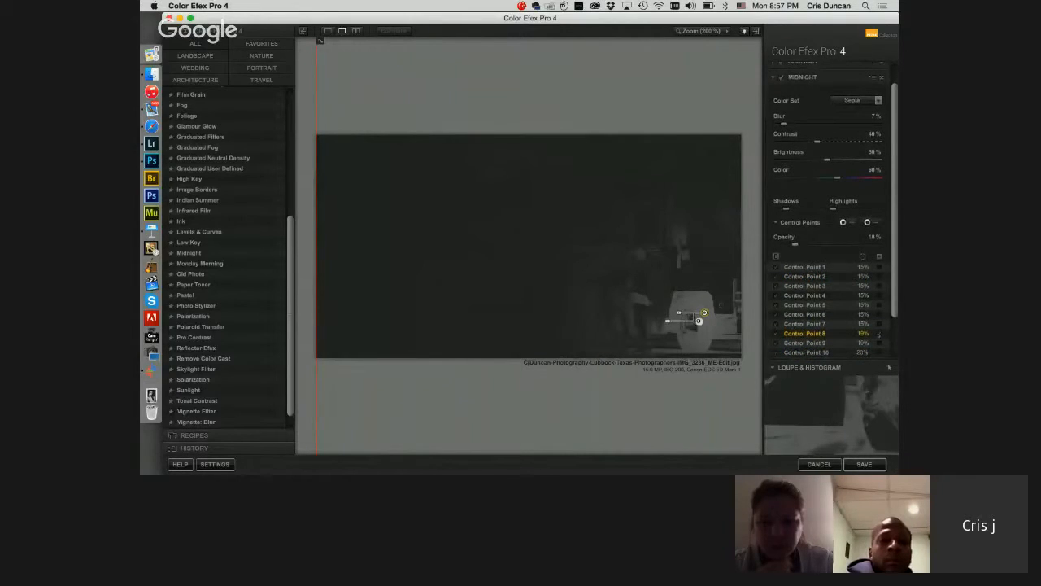
{"action": "left_click", "coordinate": [879, 335]}
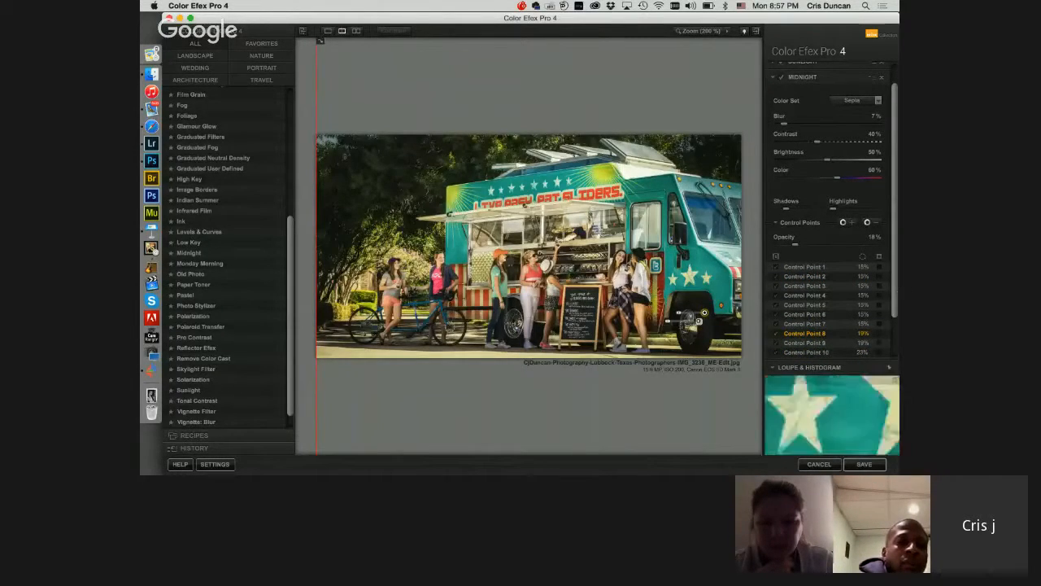
Step: Return to the single-image view and save the filtered food truck photo back to Lightroom
{"action": "left_click", "coordinate": [328, 31]}
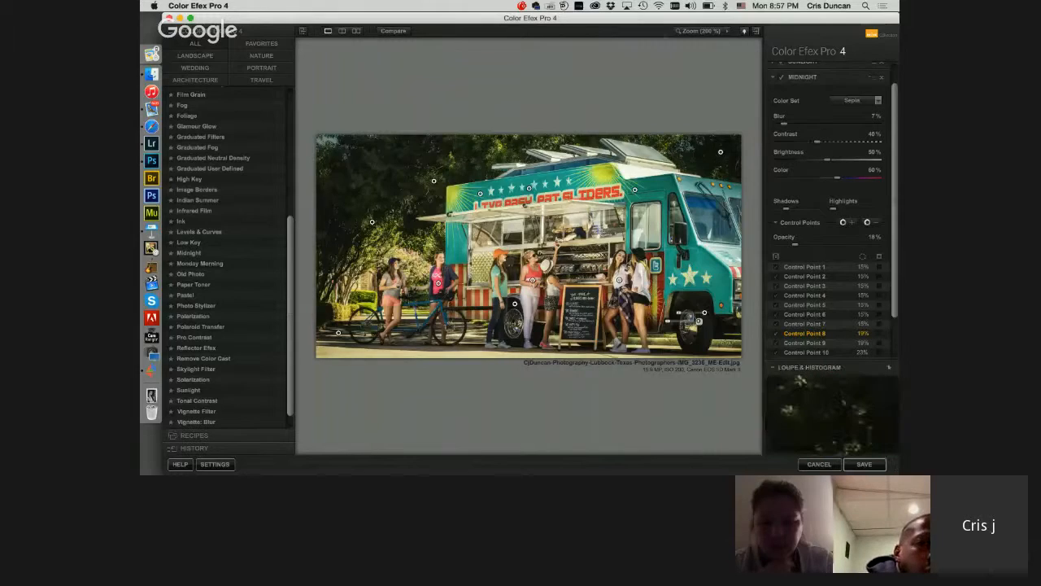
{"action": "left_click_drag", "start_coordinate": [662, 18], "coordinate": [665, 19]}
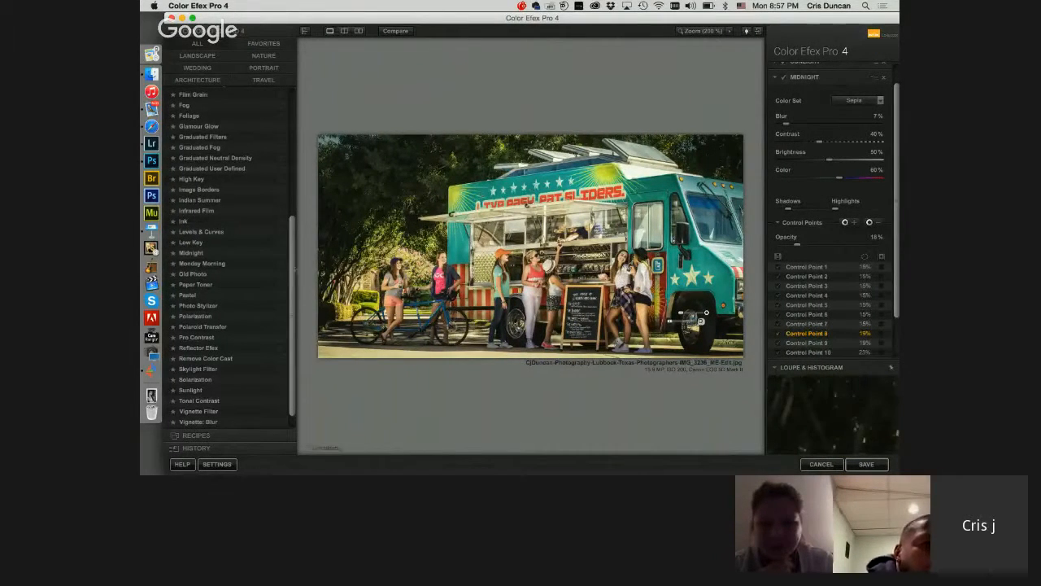
{"action": "left_click_drag", "start_coordinate": [293, 268], "coordinate": [294, 280]}
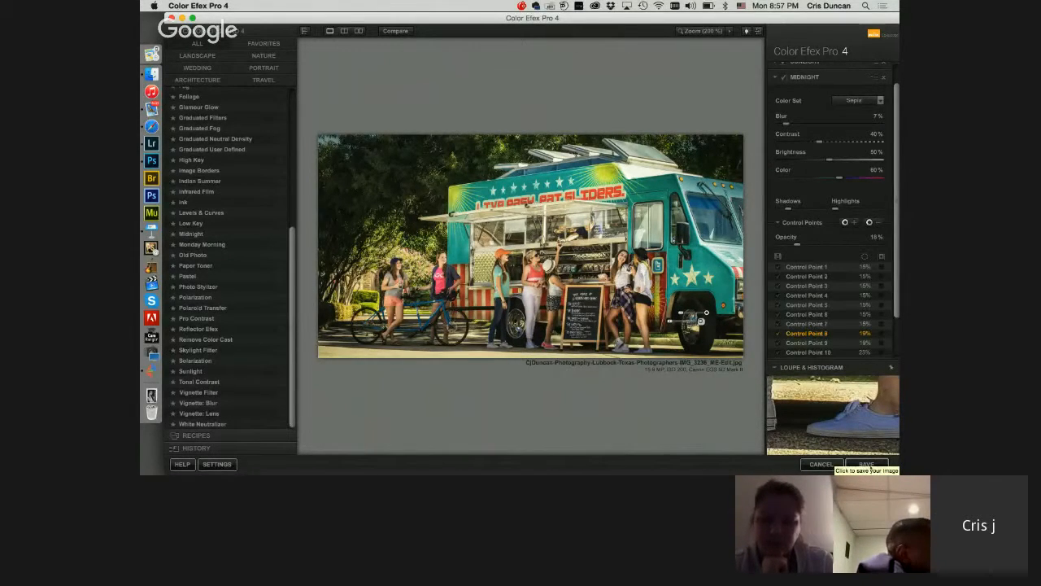
{"action": "left_click", "coordinate": [868, 465]}
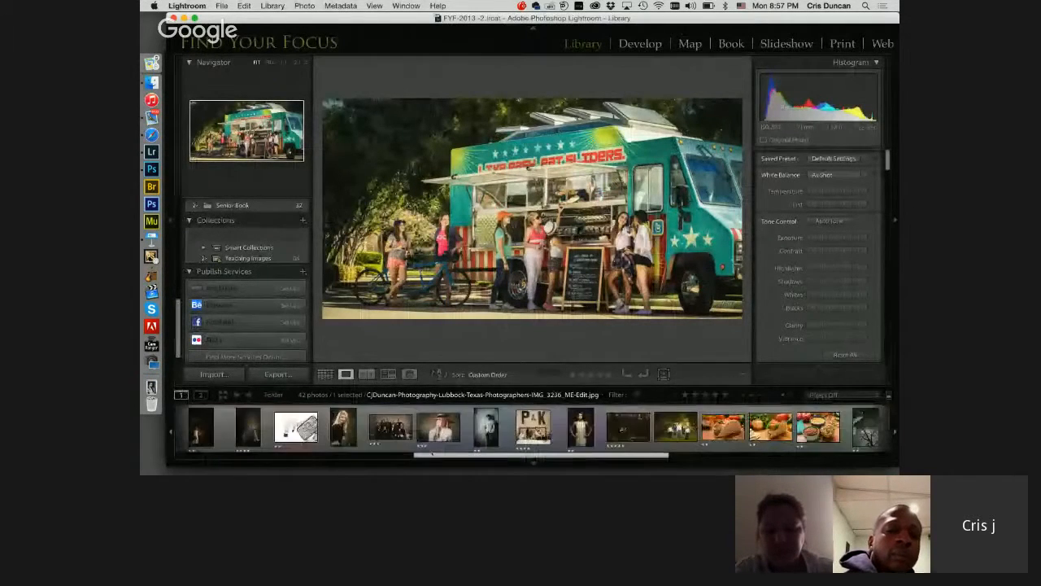
Step: Open the family portrait at the red wall in Viveza 2 as a JPEG copy with Lightroom adjustments
{"action": "left_click_drag", "start_coordinate": [432, 454], "coordinate": [279, 454]}
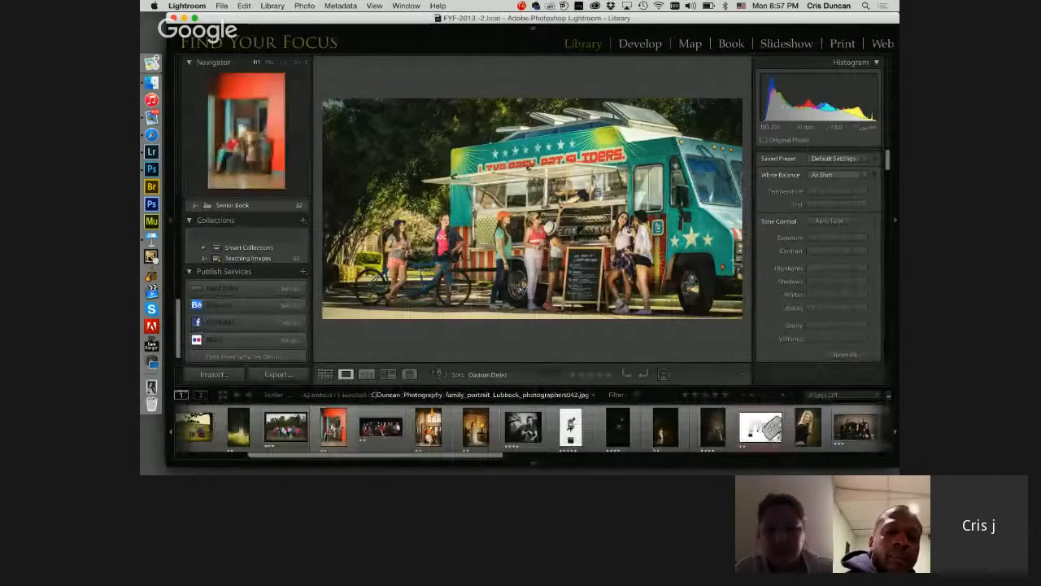
{"action": "left_click", "coordinate": [332, 427]}
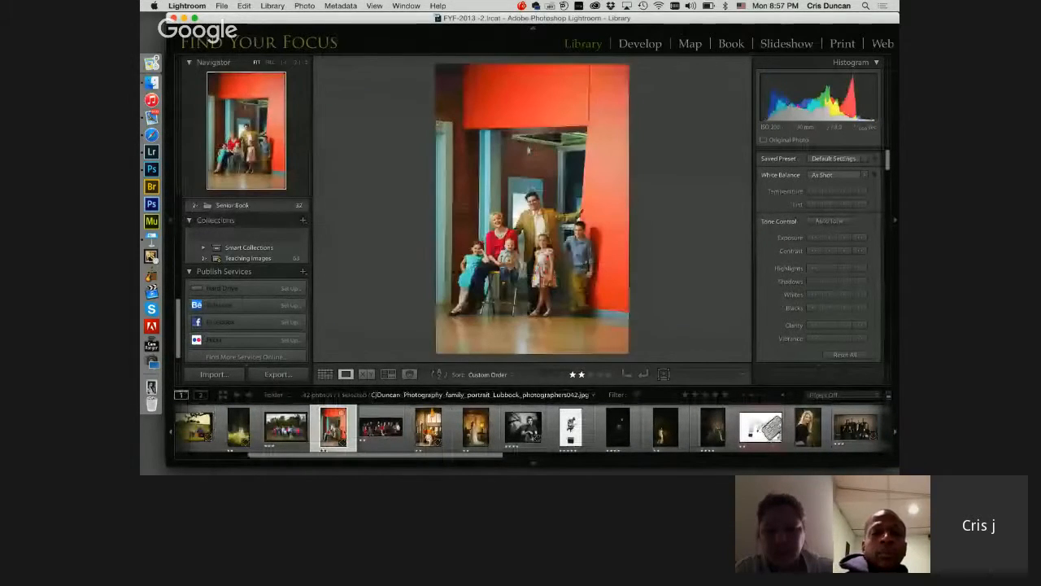
{"action": "right_click", "coordinate": [333, 426]}
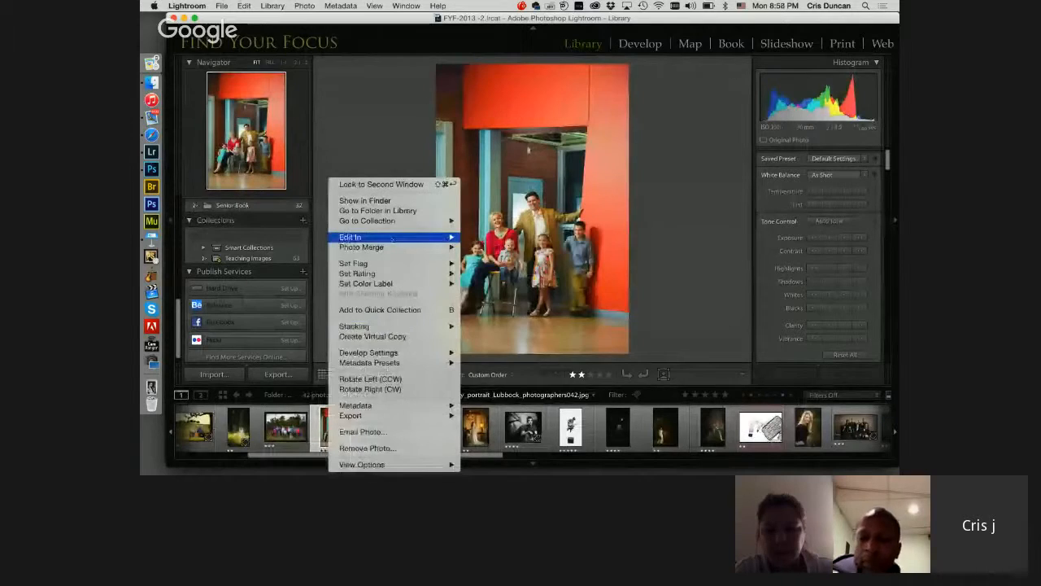
{"action": "mouse_move", "coordinate": [358, 237]}
{"action": "left_click", "coordinate": [488, 343]}
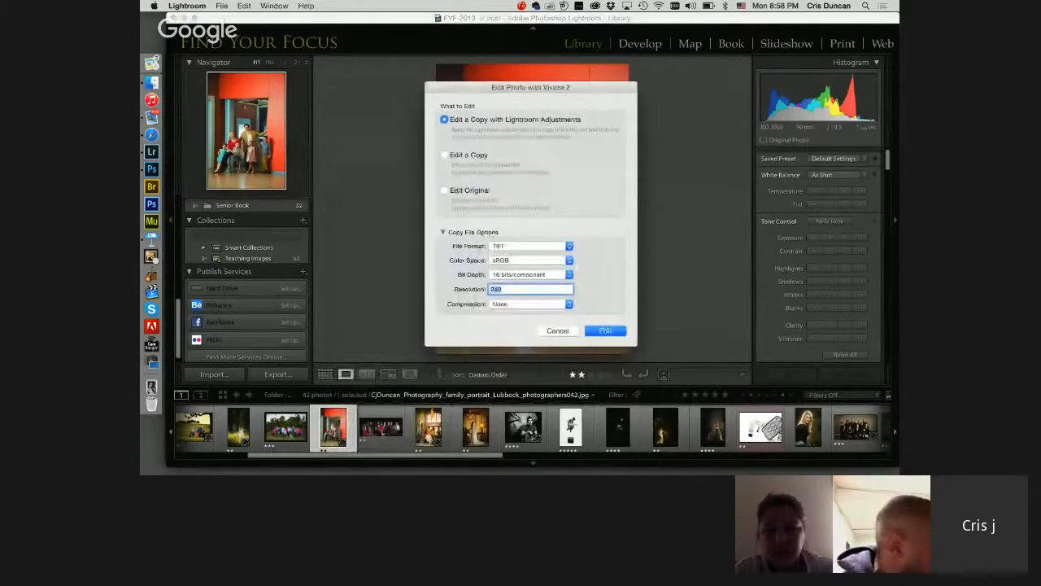
{"action": "left_click", "coordinate": [498, 247]}
{"action": "left_click", "coordinate": [500, 263]}
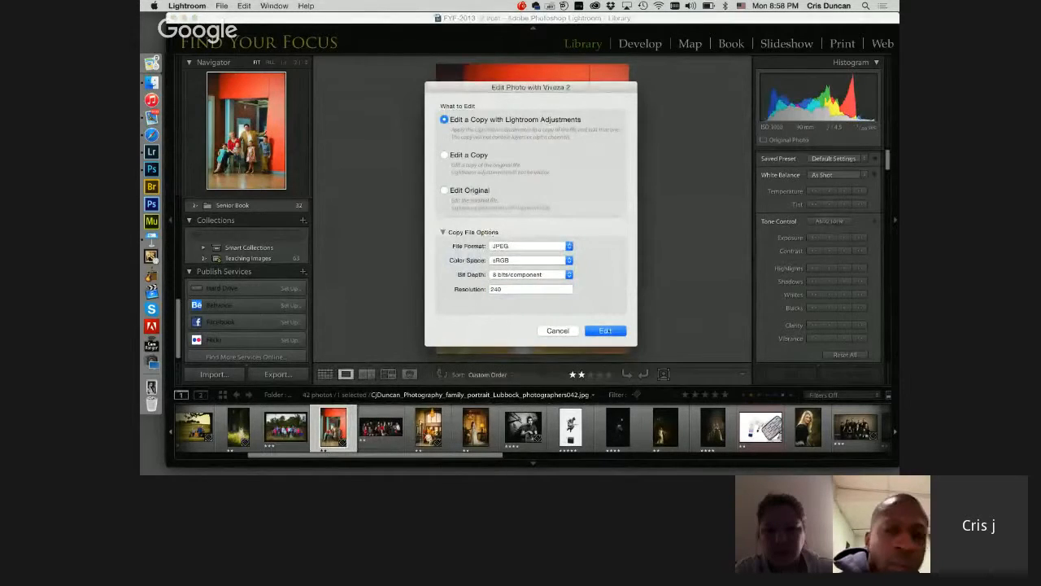
{"action": "key", "text": "Return"}
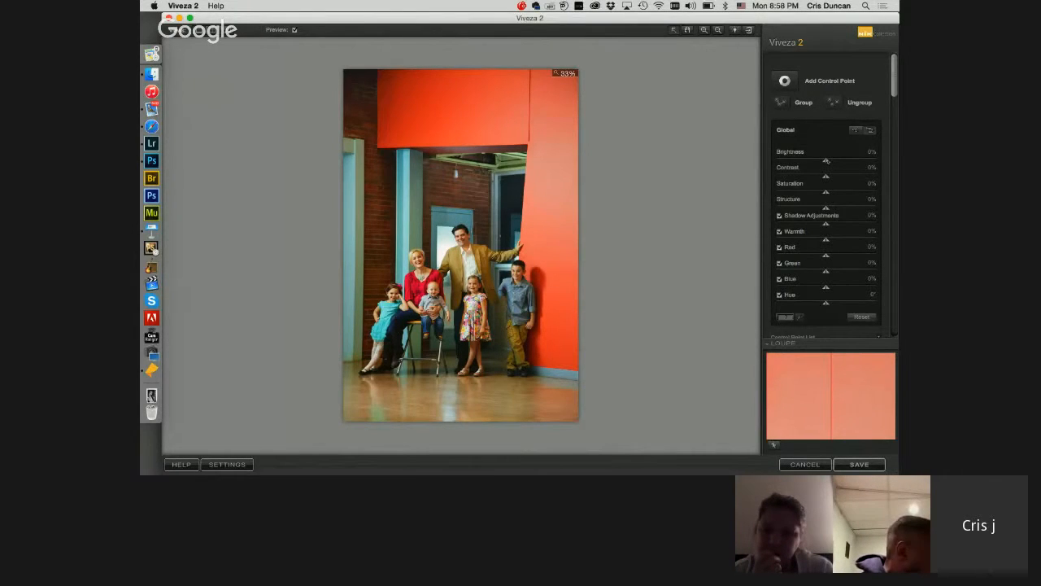
Step: Try global Brightness at 40%, Contrast at 43%, Saturation at 60% and Structure at 71%, and bring all four back to about zero
{"action": "left_click_drag", "start_coordinate": [825, 176], "coordinate": [861, 209]}
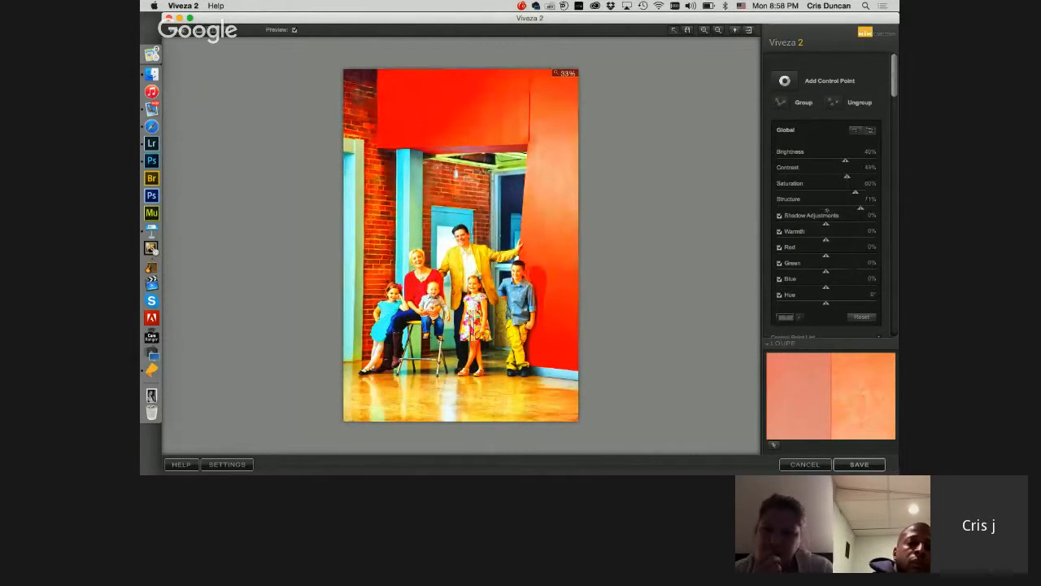
{"action": "left_click", "coordinate": [826, 208]}
{"action": "left_click", "coordinate": [828, 193]}
{"action": "left_click", "coordinate": [827, 176]}
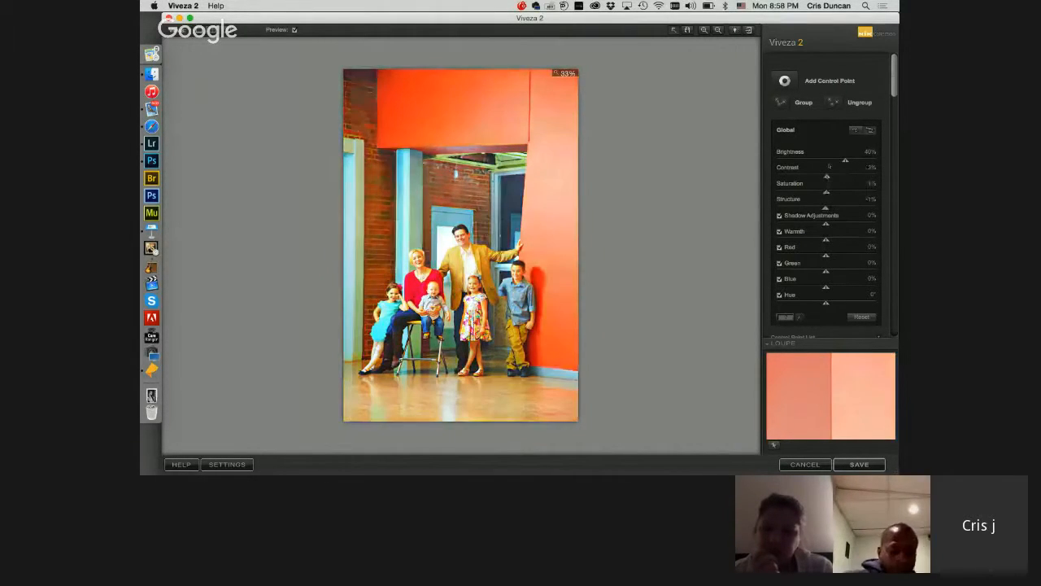
{"action": "left_click", "coordinate": [826, 161]}
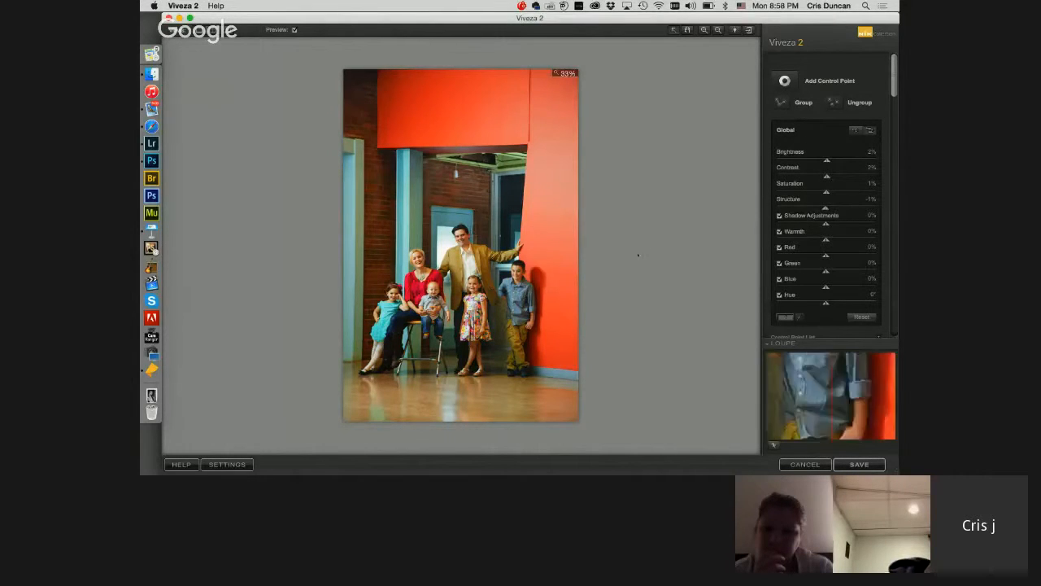
Step: Place a control point on the bright red wall above the boy and size it to 27% while viewing its mask
{"action": "left_click", "coordinate": [785, 81]}
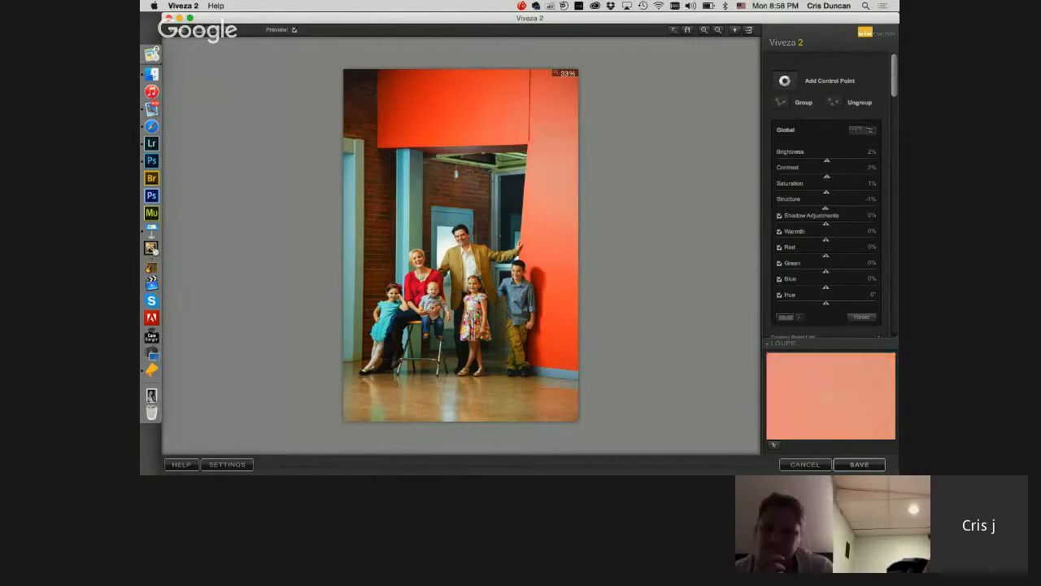
{"action": "left_click", "coordinate": [555, 191]}
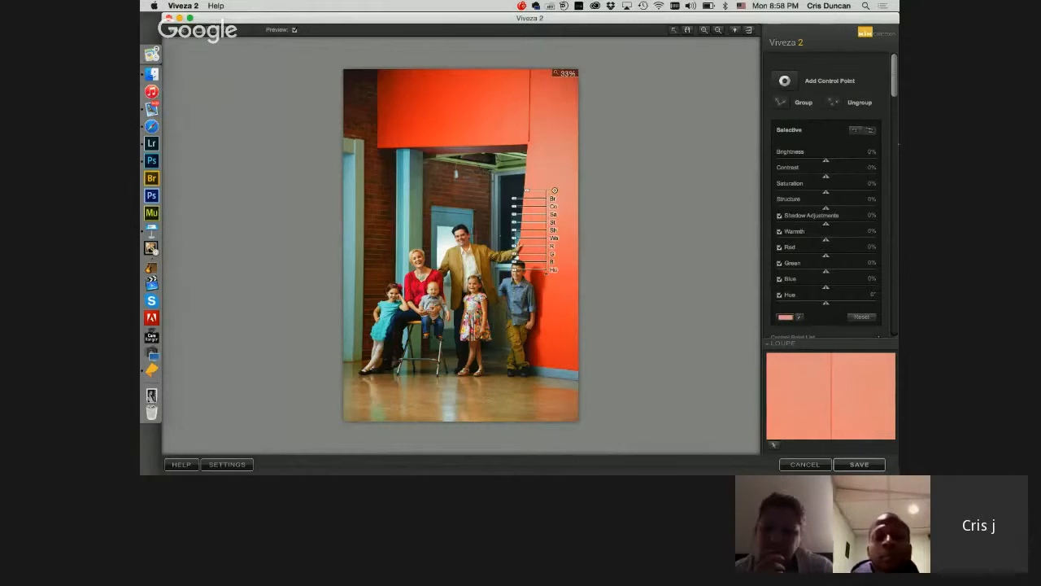
{"action": "scroll", "coordinate": [882, 221], "scroll_direction": "down", "scroll_amount": 5}
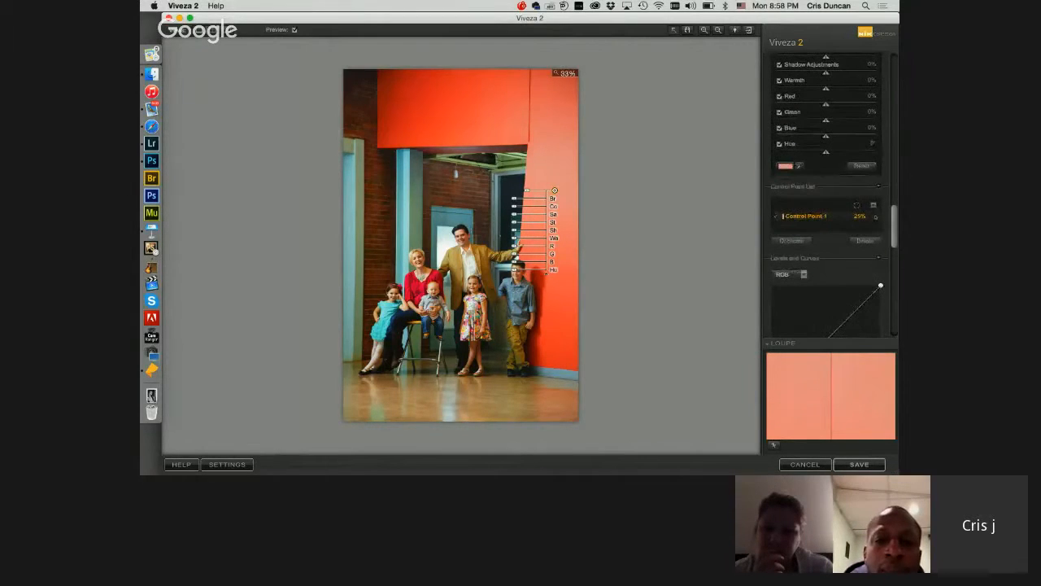
{"action": "left_click", "coordinate": [875, 216]}
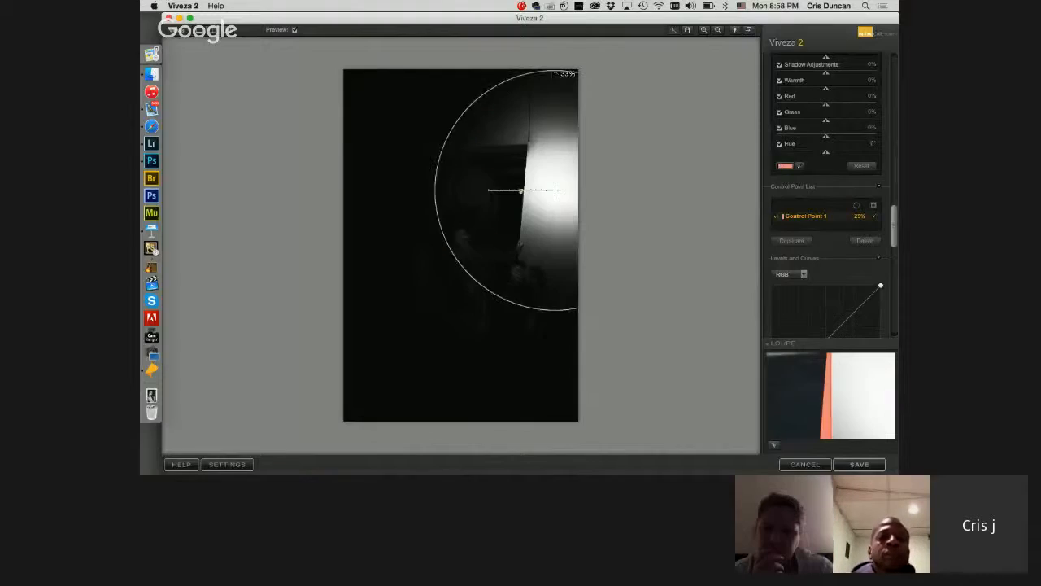
{"action": "left_click_drag", "start_coordinate": [517, 191], "coordinate": [532, 192]}
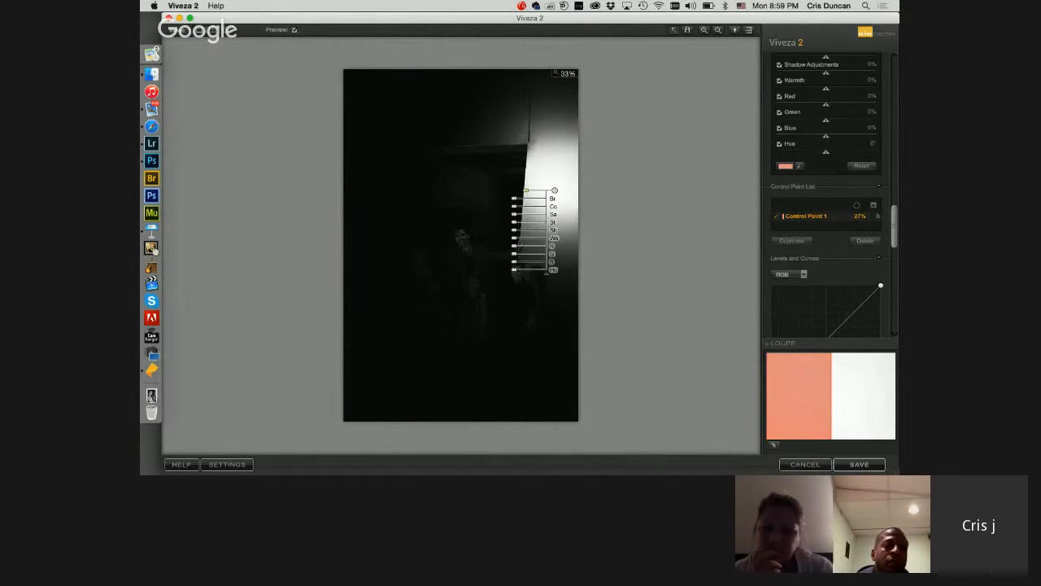
{"action": "left_click", "coordinate": [877, 216]}
Step: Set the wall point to Brightness -18%, Saturation -19%, Blue 2% and Contrast 13%, and copy it to the red wall's upper and lower areas
{"action": "left_click_drag", "start_coordinate": [898, 221], "coordinate": [881, 118]}
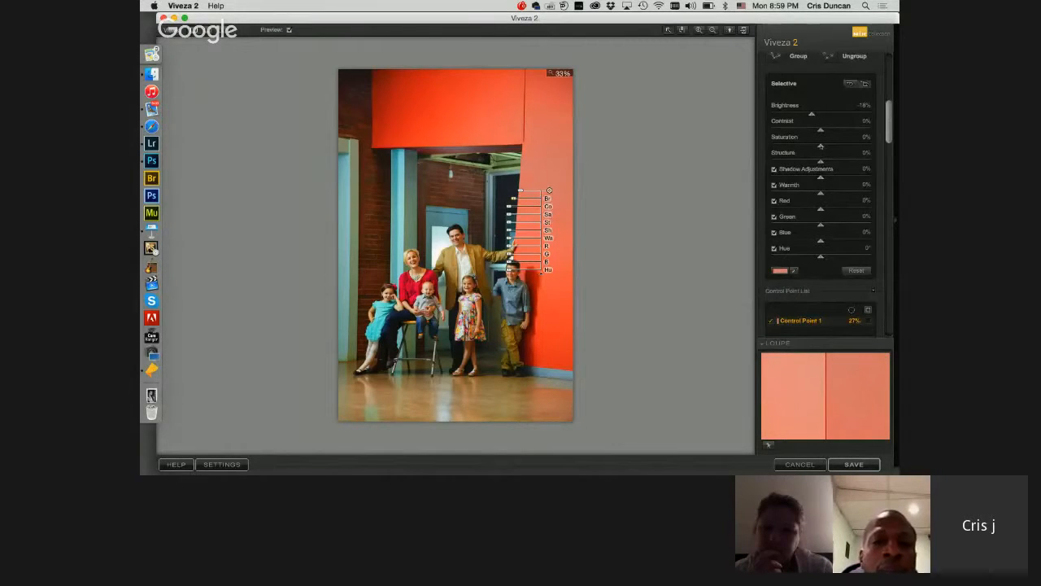
{"action": "left_click_drag", "start_coordinate": [818, 146], "coordinate": [815, 145]}
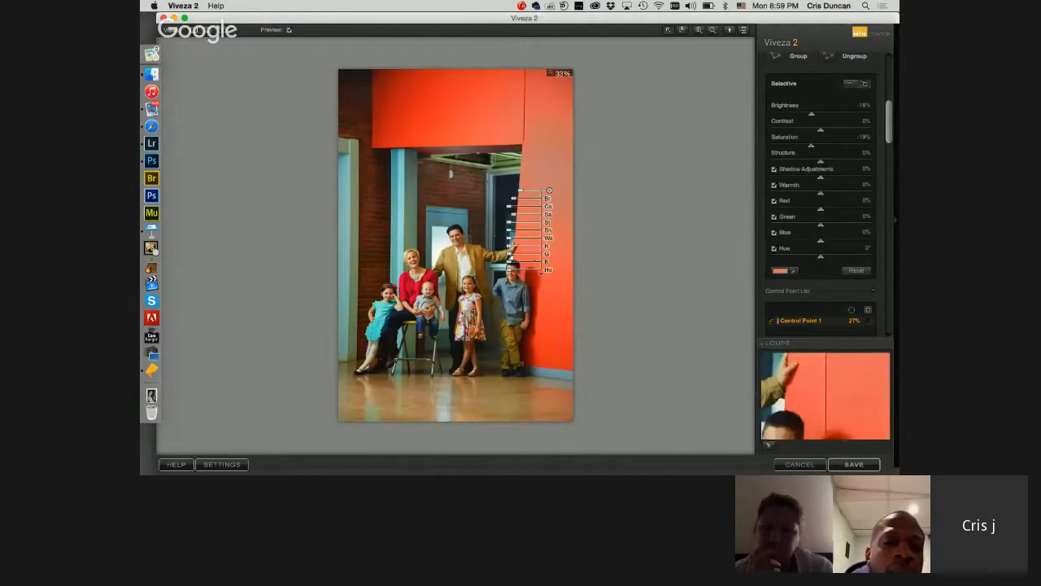
{"action": "mouse_move", "coordinate": [511, 262]}
{"action": "left_mouse_down"}
{"action": "mouse_move", "coordinate": [486, 262]}
{"action": "mouse_move", "coordinate": [509, 262]}
{"action": "left_mouse_up"}
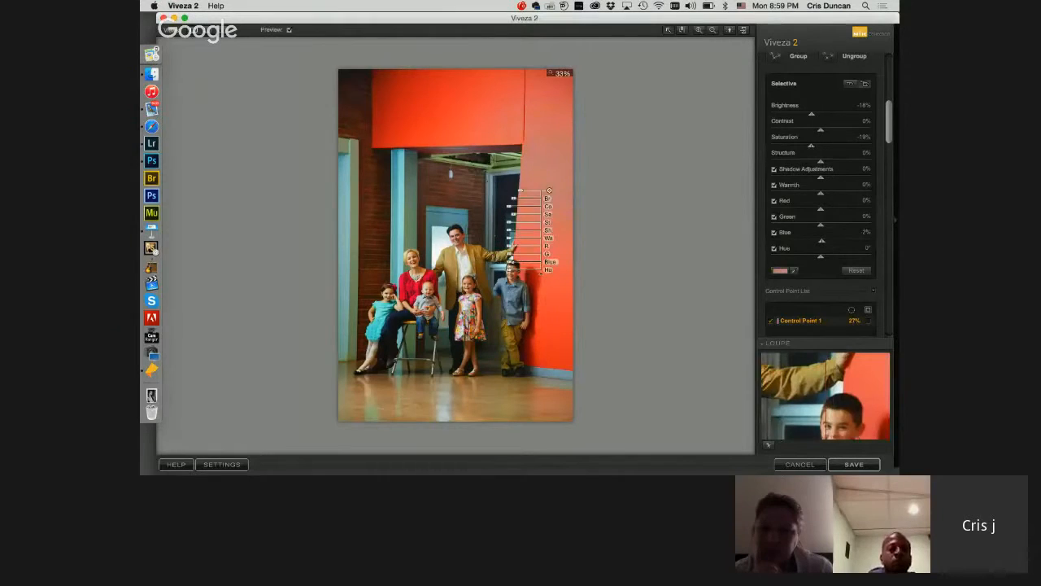
{"action": "left_click_drag", "start_coordinate": [512, 206], "coordinate": [506, 207]}
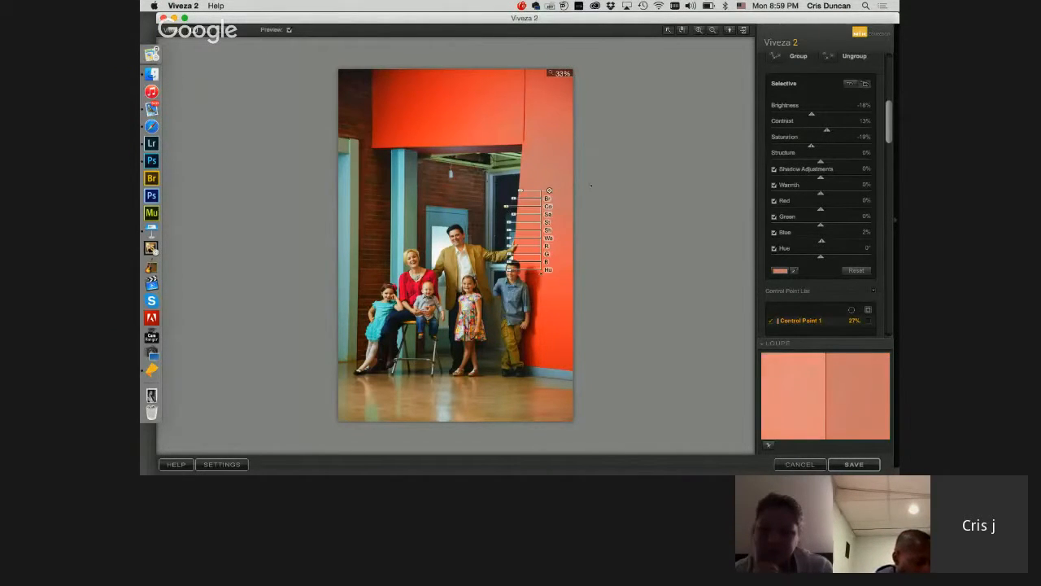
{"action": "left_click_drag", "start_coordinate": [550, 191], "coordinate": [556, 315]}
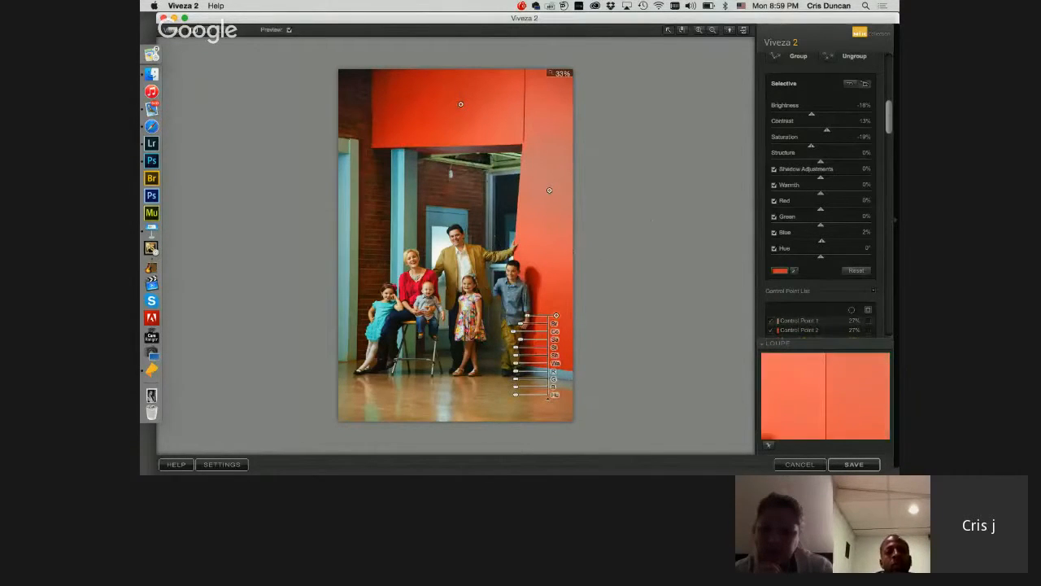
Step: Place a control point on the brick wall above the blue door, inspect its mask and set its Structure to 97%
{"action": "left_click_drag", "start_coordinate": [890, 120], "coordinate": [889, 71]}
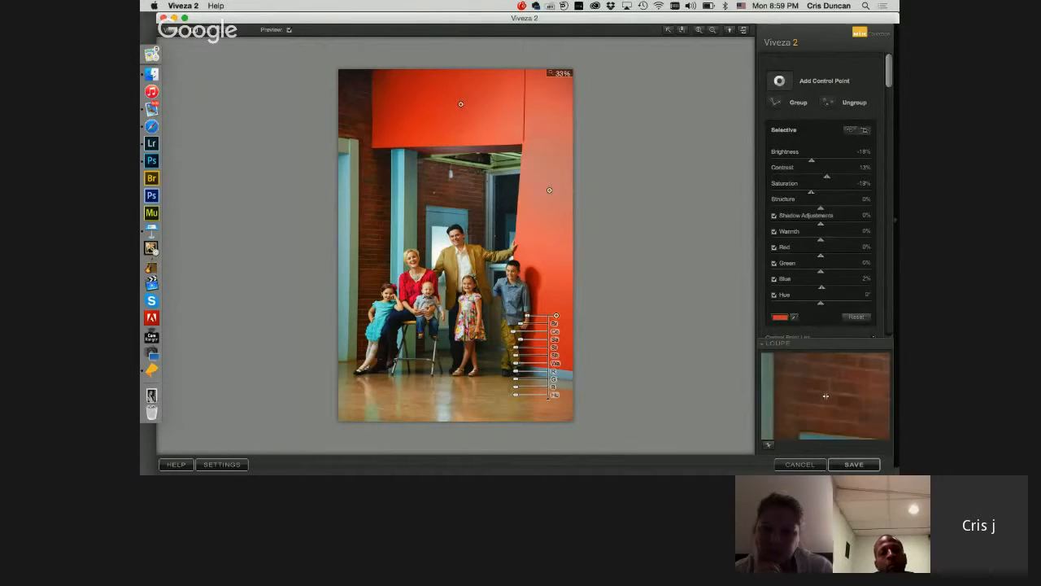
{"action": "left_click", "coordinate": [435, 192]}
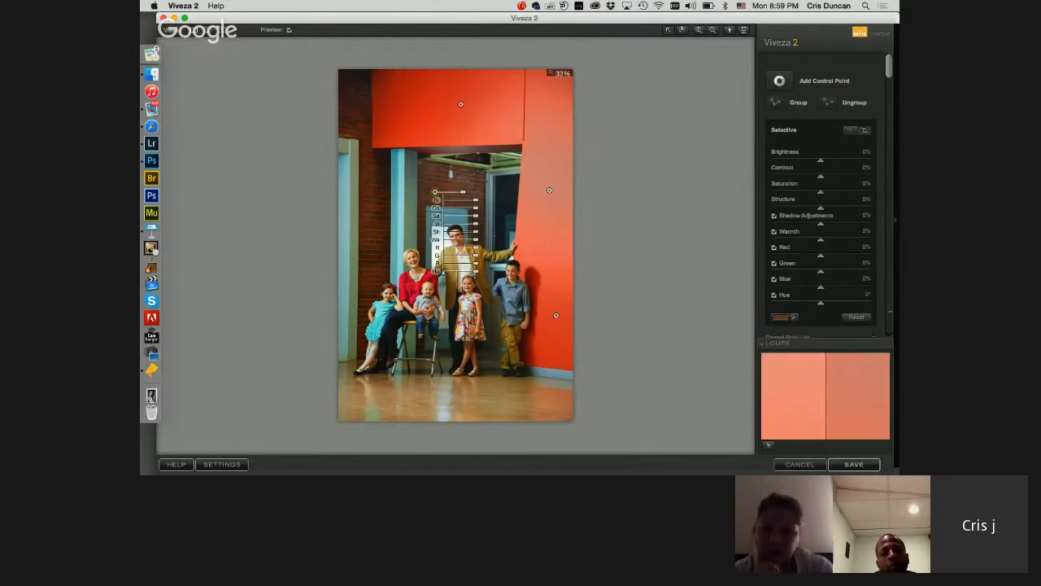
{"action": "scroll", "coordinate": [822, 203], "scroll_direction": "down", "scroll_amount": 5}
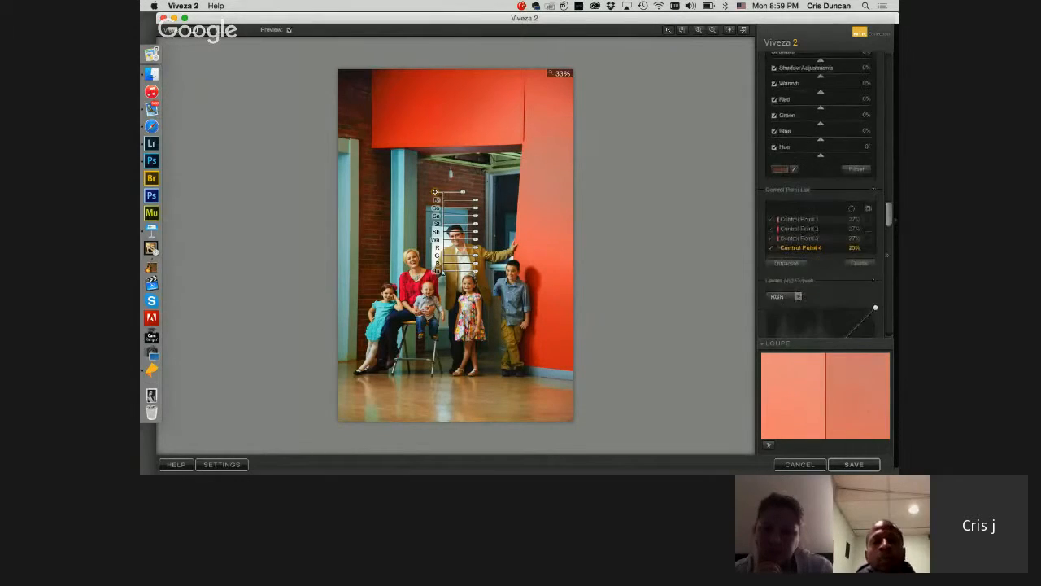
{"action": "left_click", "coordinate": [868, 250]}
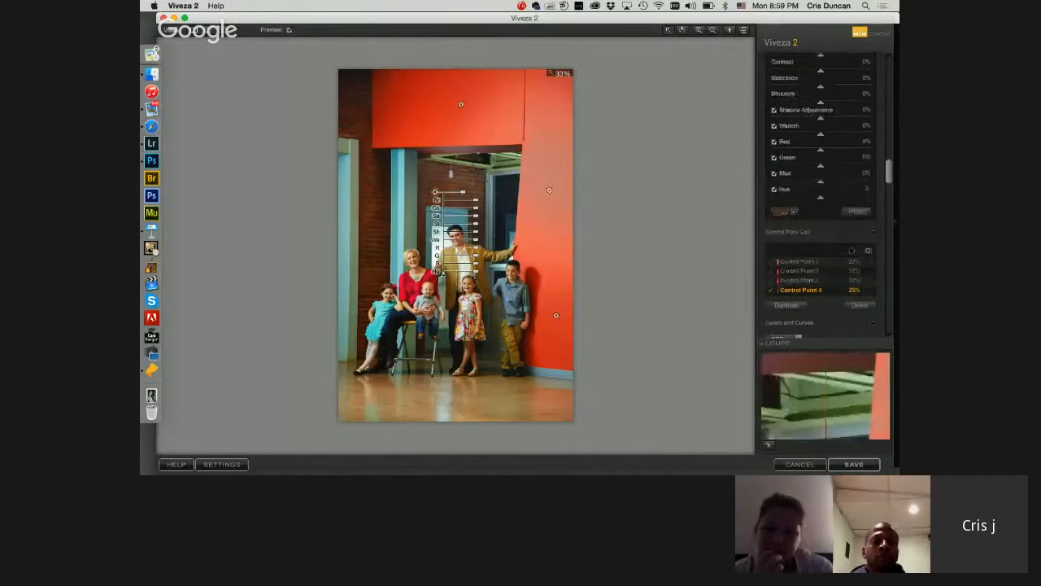
{"action": "left_click_drag", "start_coordinate": [476, 224], "coordinate": [500, 224]}
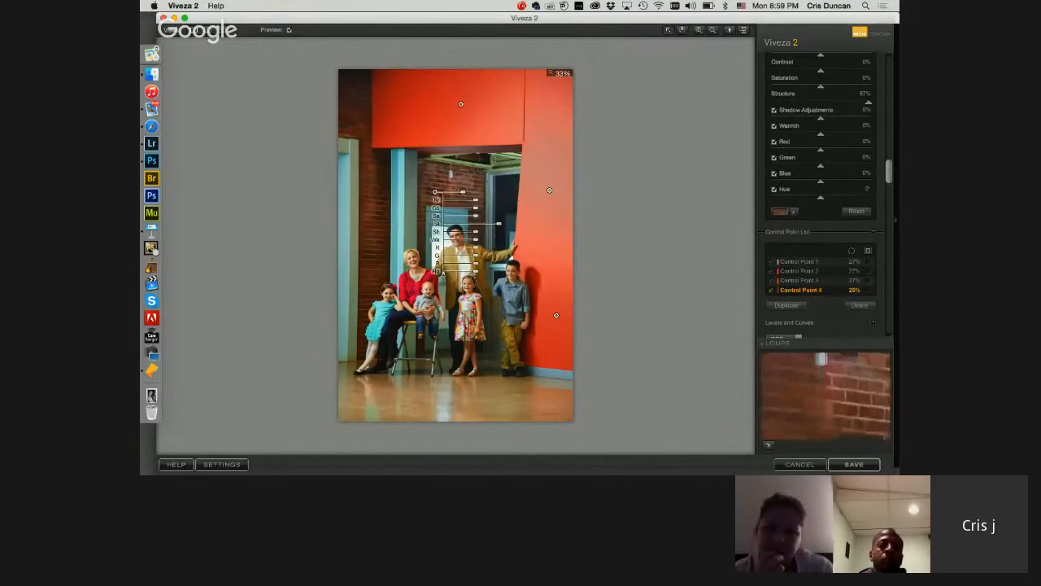
Step: Copy the brick point to two spots on the left brick wall at 14% size and the floor at 33%, setting the floor's Structure to 24%
{"action": "left_click_drag", "start_coordinate": [435, 192], "coordinate": [370, 215]}
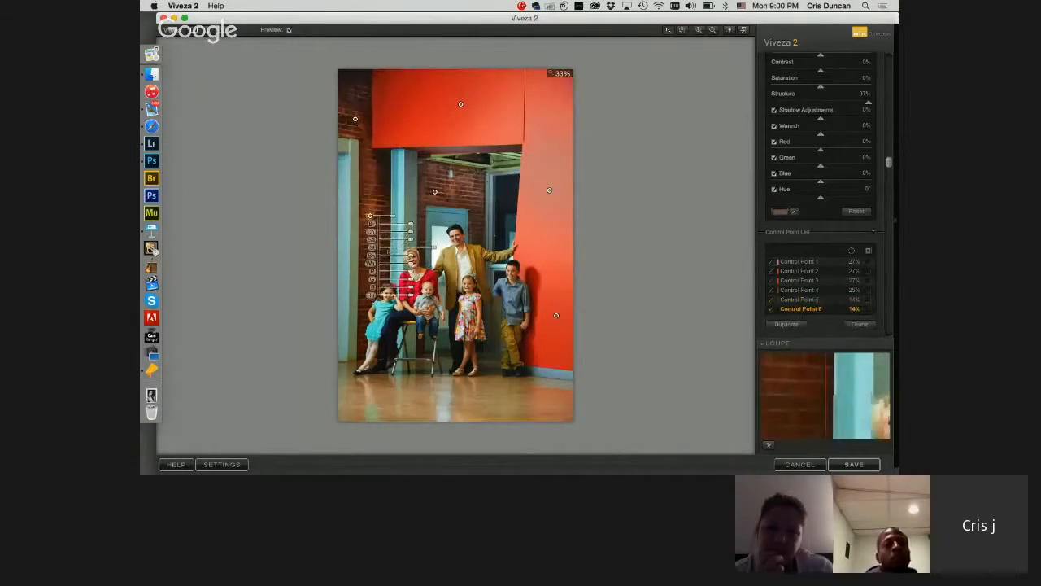
{"action": "left_click_drag", "start_coordinate": [371, 216], "coordinate": [481, 403]}
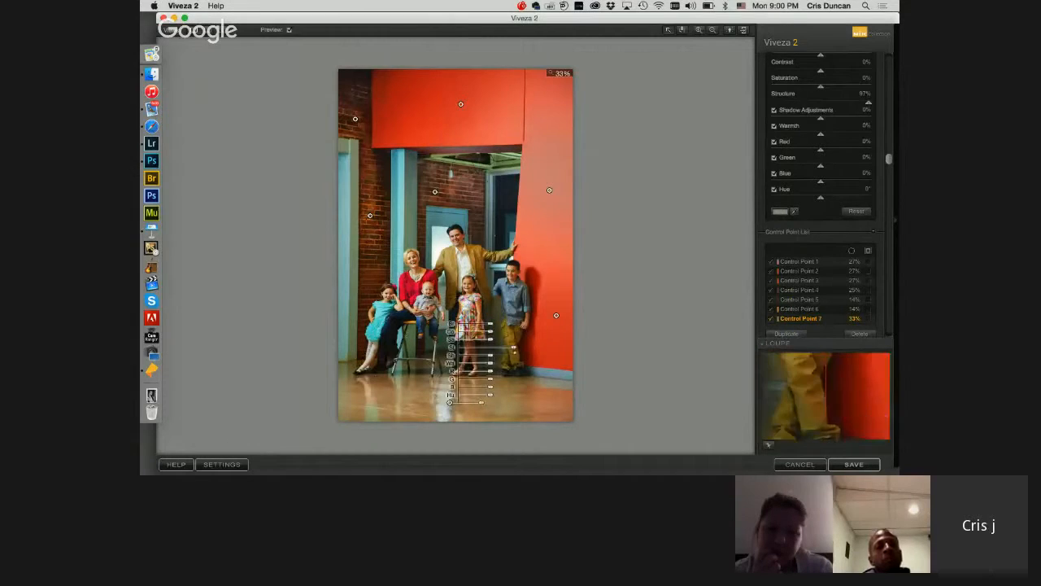
{"action": "left_click_drag", "start_coordinate": [514, 348], "coordinate": [499, 347]}
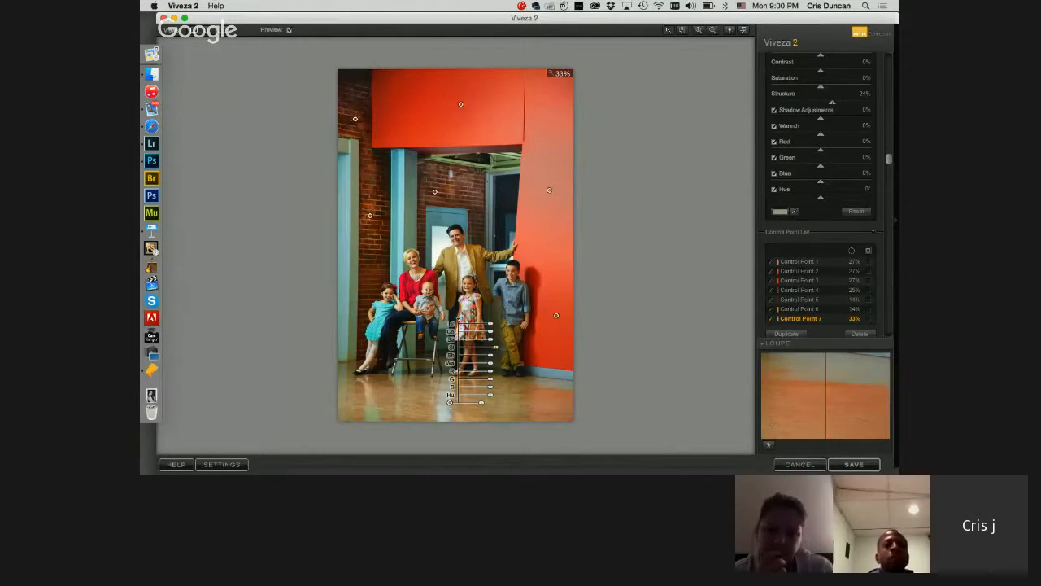
Step: Compare the family portrait before and after the Viveza adjustments, using the split view and toggling the preview
{"action": "left_click", "coordinate": [207, 31]}
{"action": "left_click_drag", "start_coordinate": [456, 102], "coordinate": [351, 102]}
{"action": "left_click", "coordinate": [193, 30]}
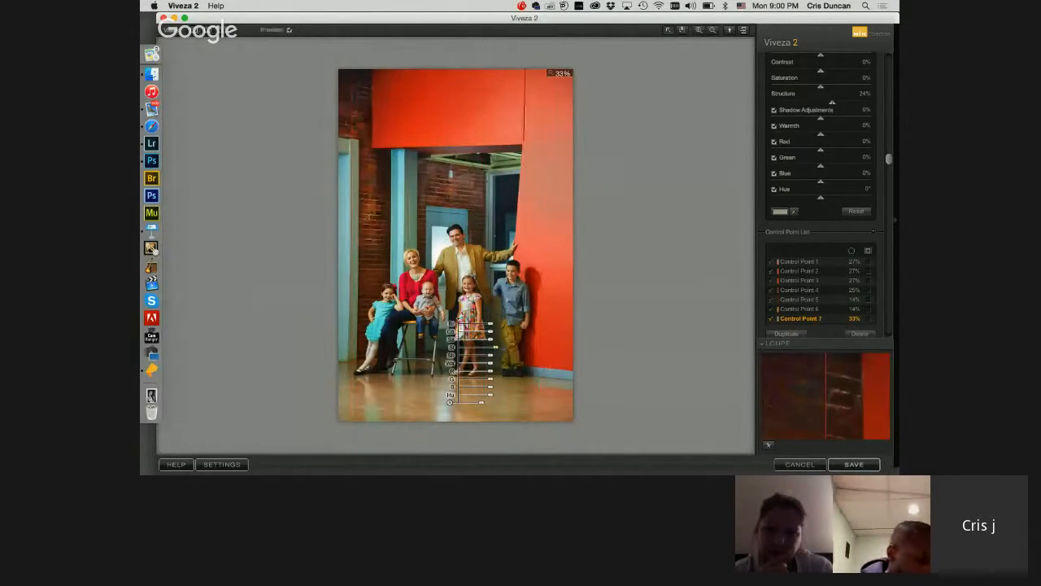
{"action": "left_click", "coordinate": [289, 30]}
{"action": "left_click", "coordinate": [289, 30]}
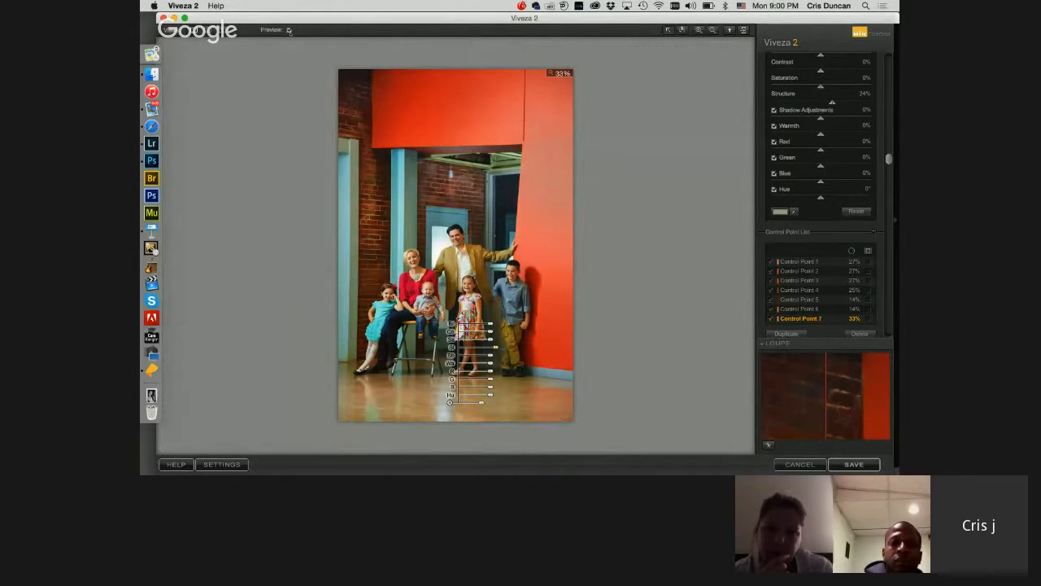
{"action": "left_click", "coordinate": [289, 30]}
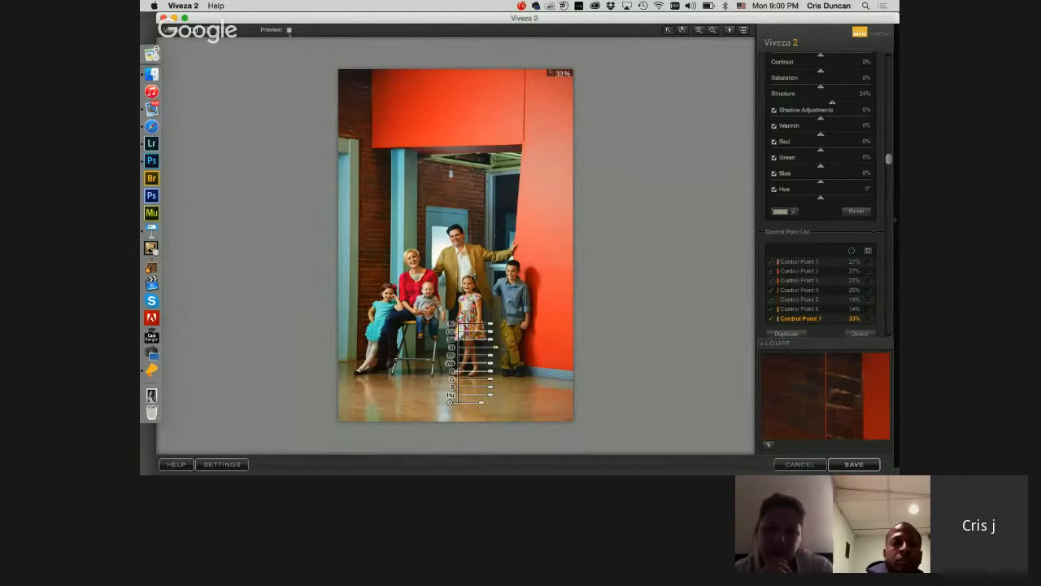
{"action": "left_click", "coordinate": [289, 30]}
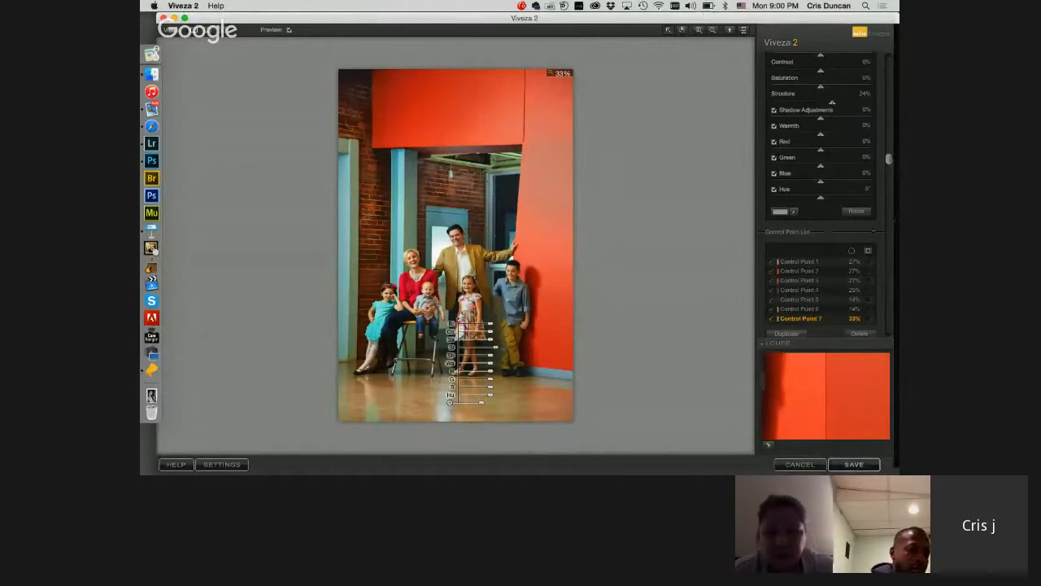
Step: Add a new control point on the blue shirt of the boy standing against the red wall
{"action": "scroll", "coordinate": [822, 244], "scroll_direction": "up", "scroll_amount": 3}
{"action": "scroll", "coordinate": [821, 195], "scroll_direction": "up", "scroll_amount": 1}
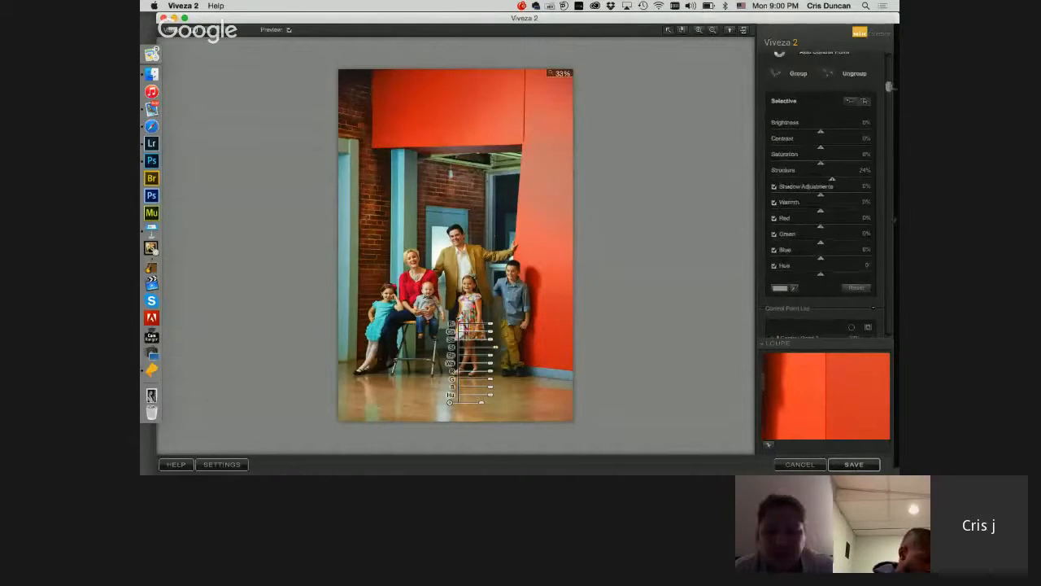
{"action": "scroll", "coordinate": [822, 195], "scroll_direction": "up", "scroll_amount": 1}
{"action": "left_click", "coordinate": [780, 81]}
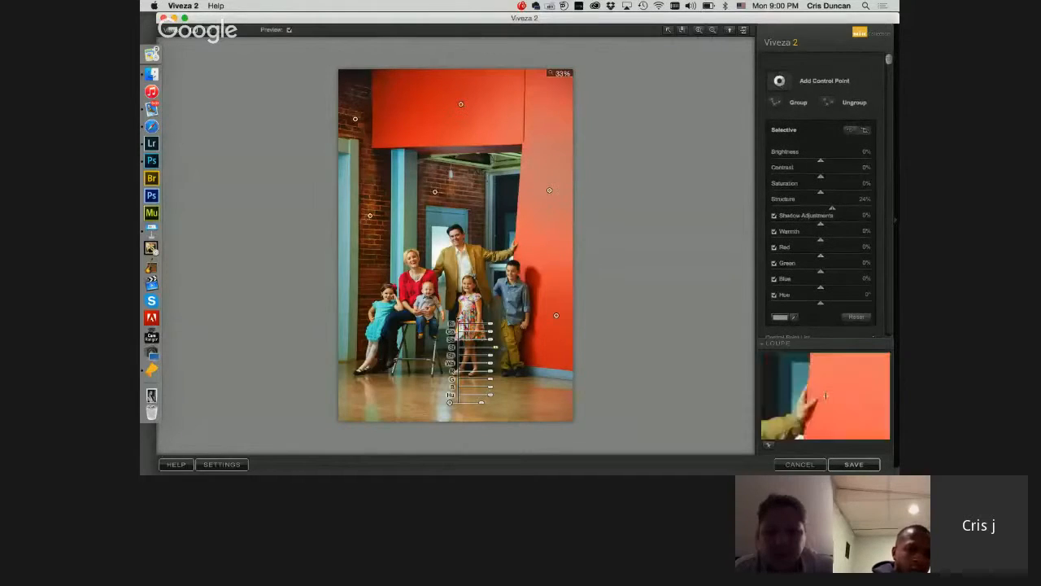
{"action": "left_click", "coordinate": [516, 300]}
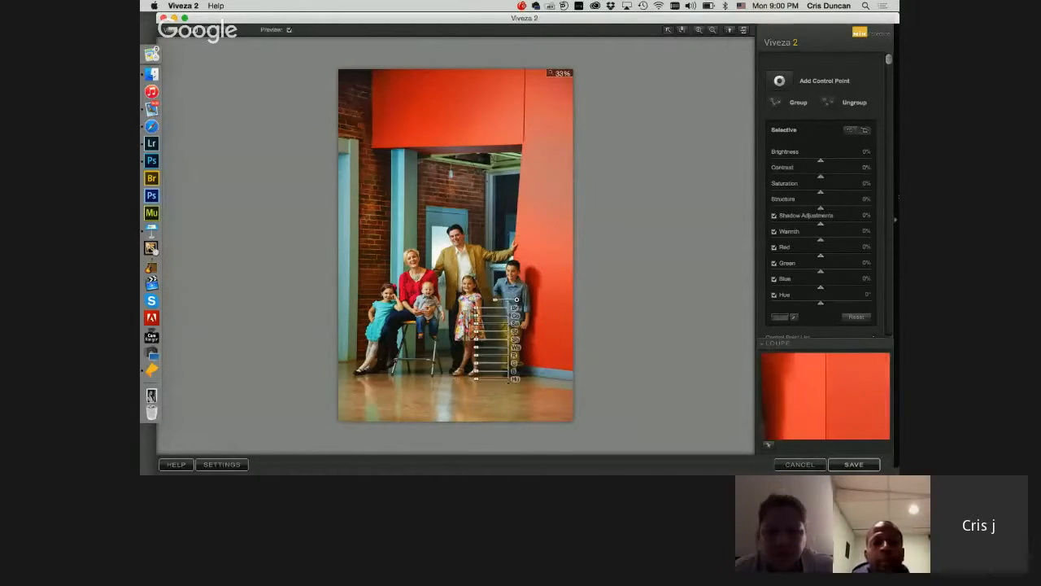
Step: Check the shirt point's mask and shift the point slightly to better isolate the boy's shirt
{"action": "scroll", "coordinate": [821, 196], "scroll_direction": "down", "scroll_amount": 2}
{"action": "scroll", "coordinate": [823, 203], "scroll_direction": "down", "scroll_amount": 5}
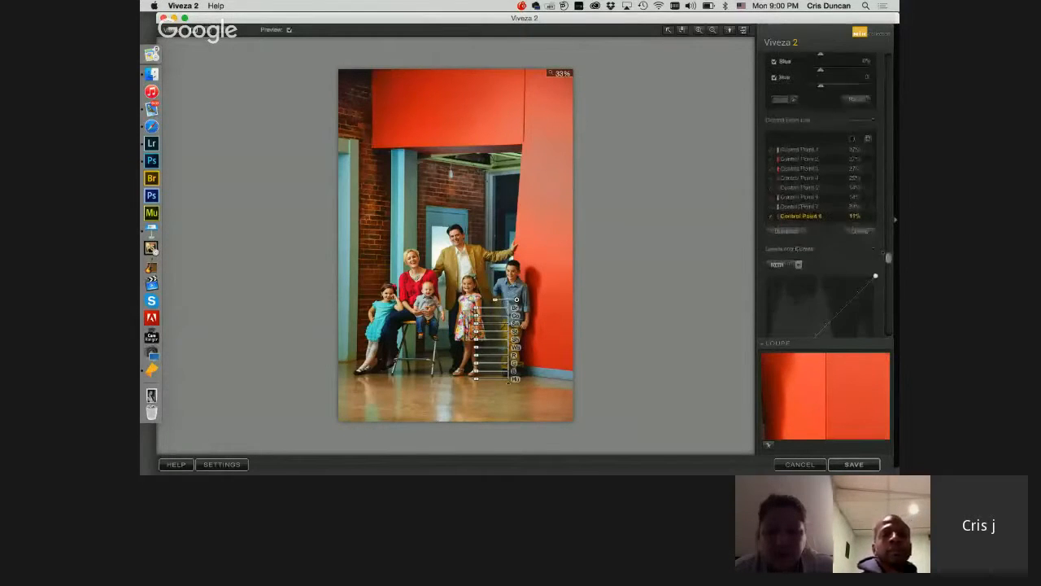
{"action": "left_click", "coordinate": [869, 217]}
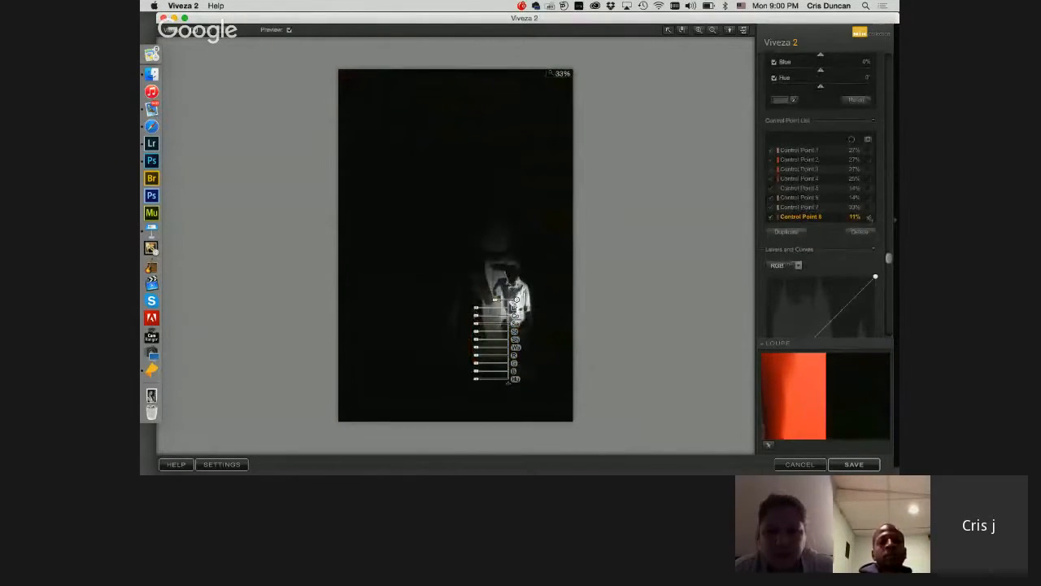
{"action": "left_click", "coordinate": [869, 218]}
{"action": "left_click", "coordinate": [869, 217]}
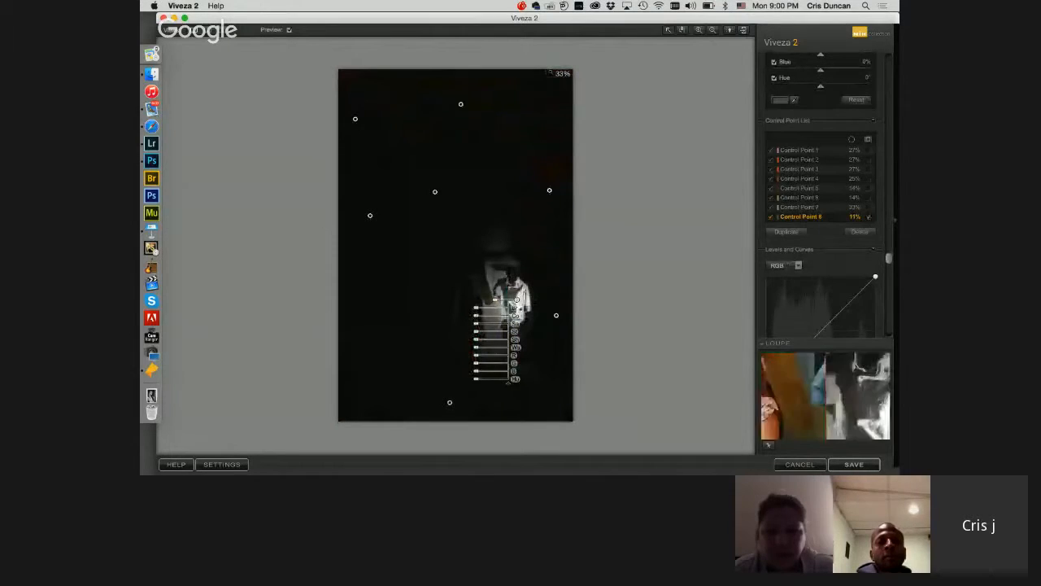
{"action": "left_click_drag", "start_coordinate": [516, 300], "coordinate": [514, 297]}
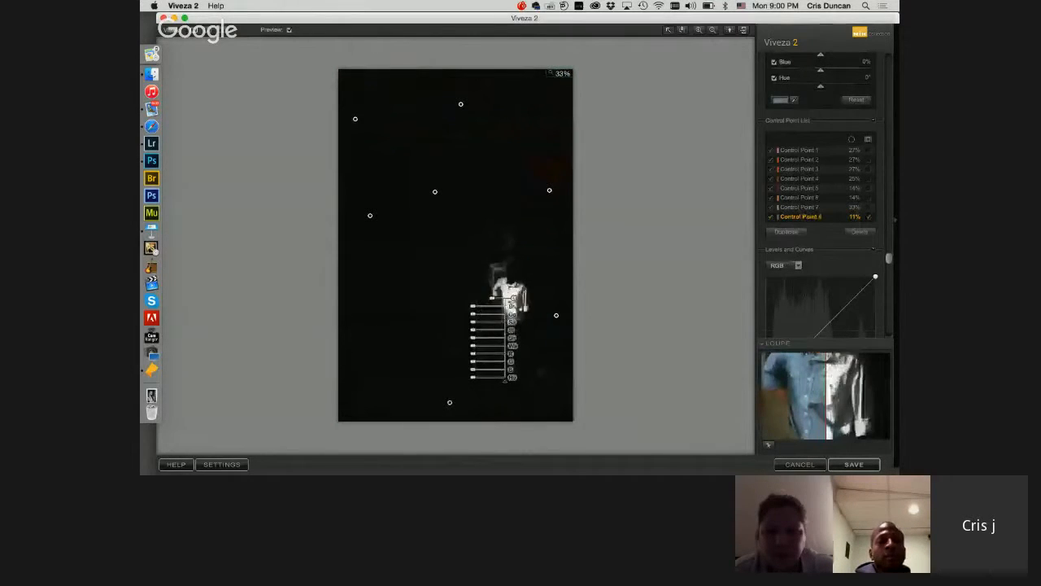
{"action": "left_click", "coordinate": [869, 217]}
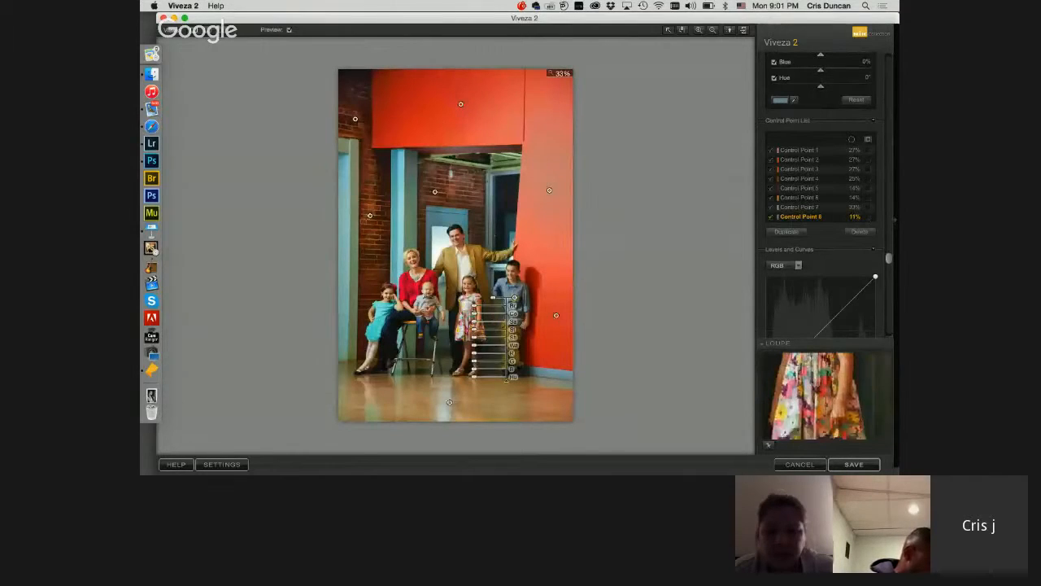
Step: Adjust the saturation of the boy's shirt and save the Viveza edits to the family portrait
{"action": "mouse_move", "coordinate": [474, 321]}
{"action": "left_mouse_down"}
{"action": "mouse_move", "coordinate": [440, 322]}
{"action": "mouse_move", "coordinate": [459, 322]}
{"action": "left_mouse_up"}
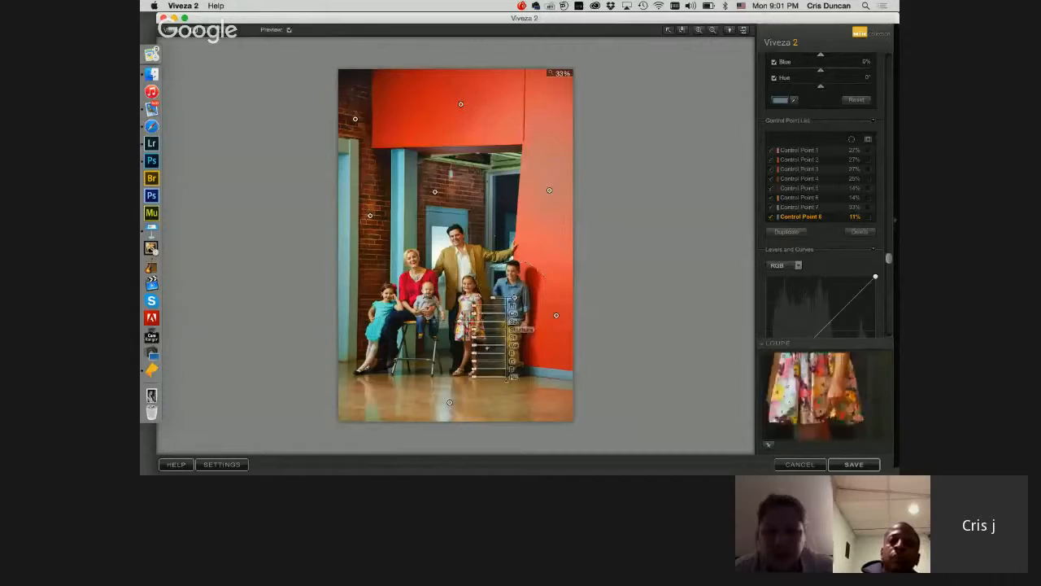
{"action": "left_click", "coordinate": [860, 465]}
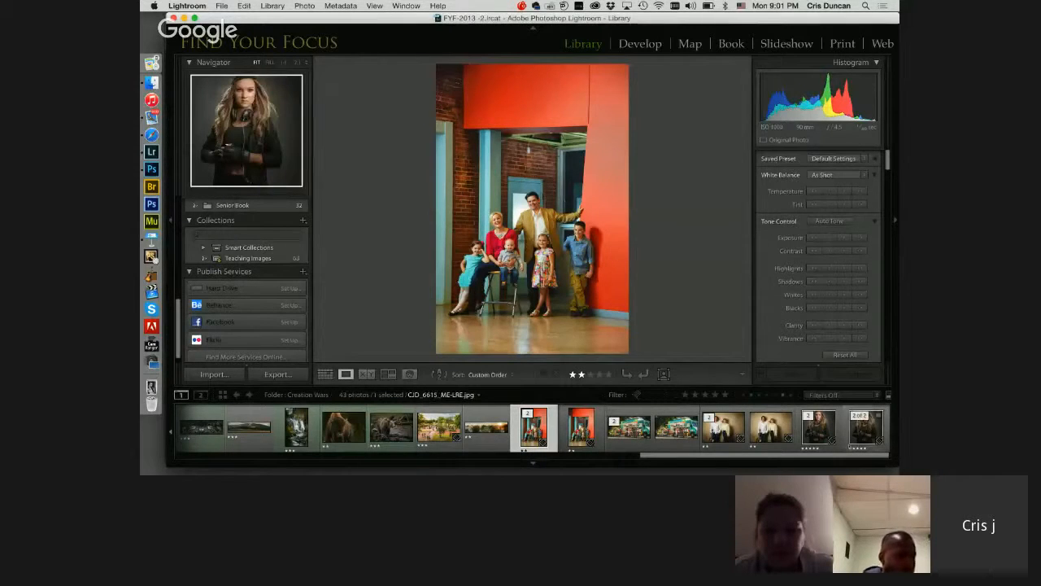
Step: Find and select the portrait of the woman in the pale yellow dress among the folder's photos
{"action": "left_click_drag", "start_coordinate": [682, 455], "coordinate": [581, 458]}
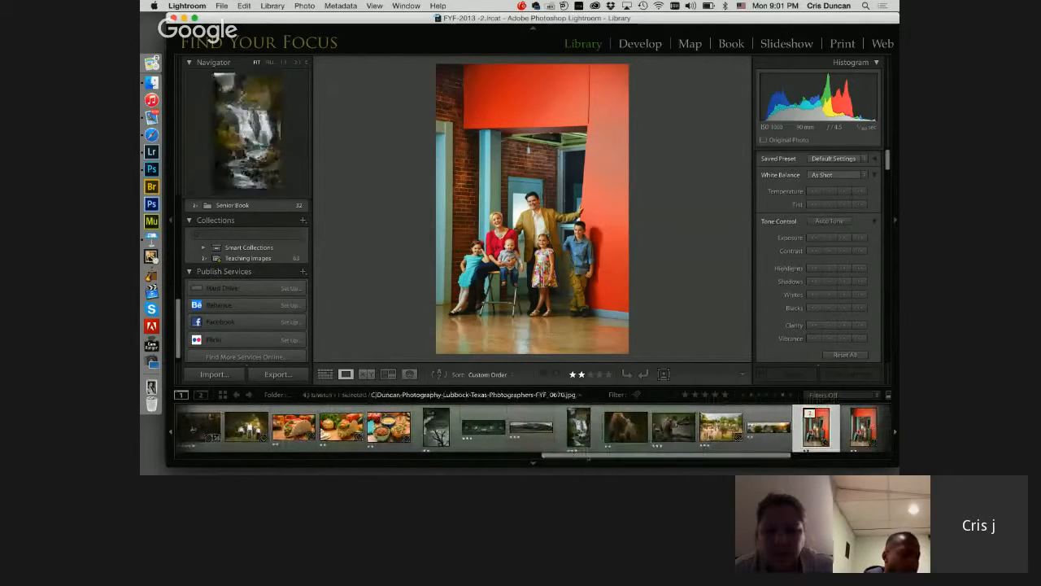
{"action": "left_click_drag", "start_coordinate": [587, 456], "coordinate": [524, 456]}
{"action": "left_click", "coordinate": [459, 428]}
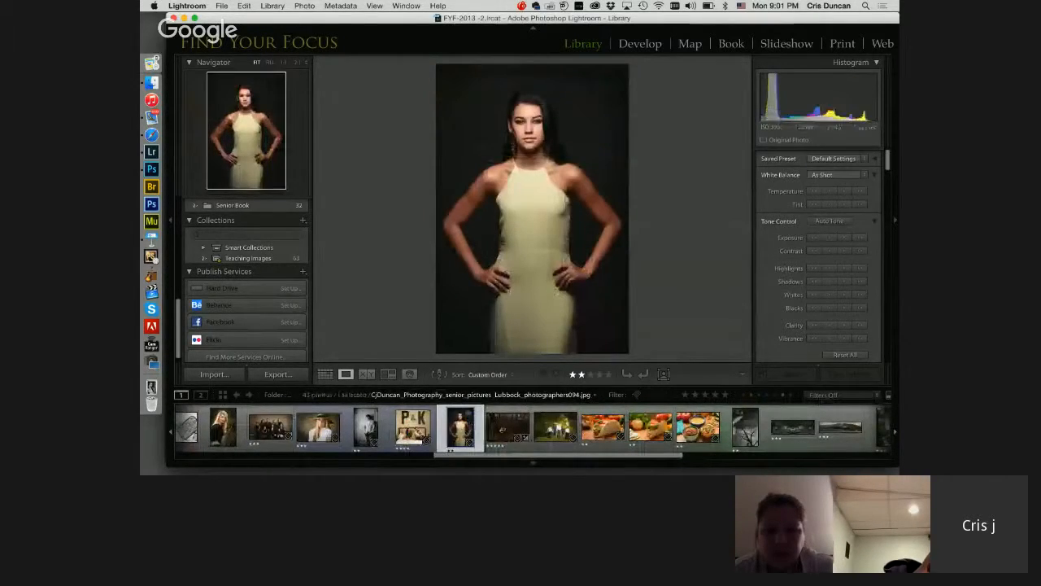
Step: Open a JPEG copy of the portrait with Lightroom adjustments in Silver Efex Pro 2
{"action": "right_click", "coordinate": [460, 427]}
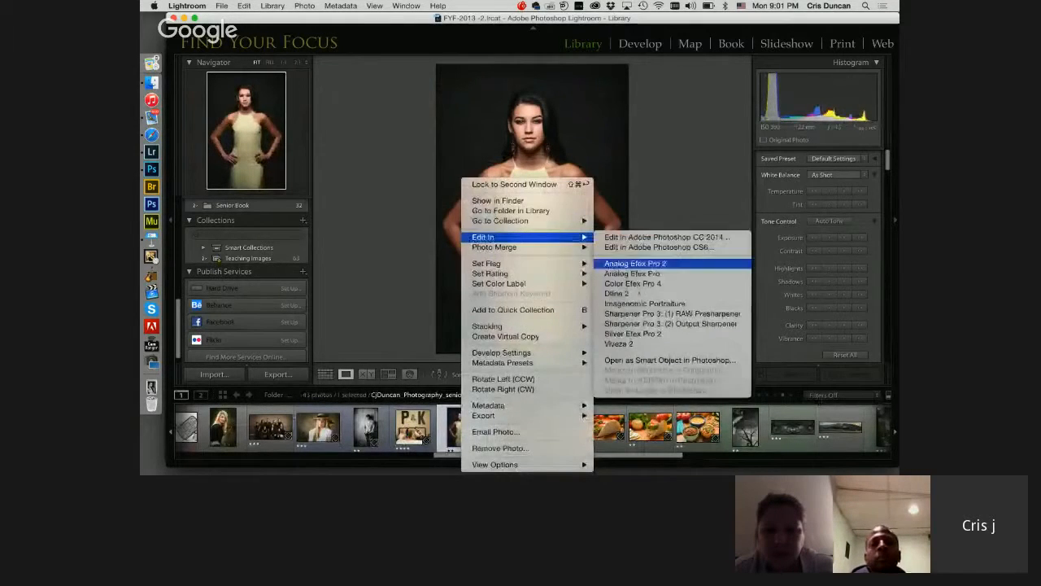
{"action": "left_click", "coordinate": [634, 336]}
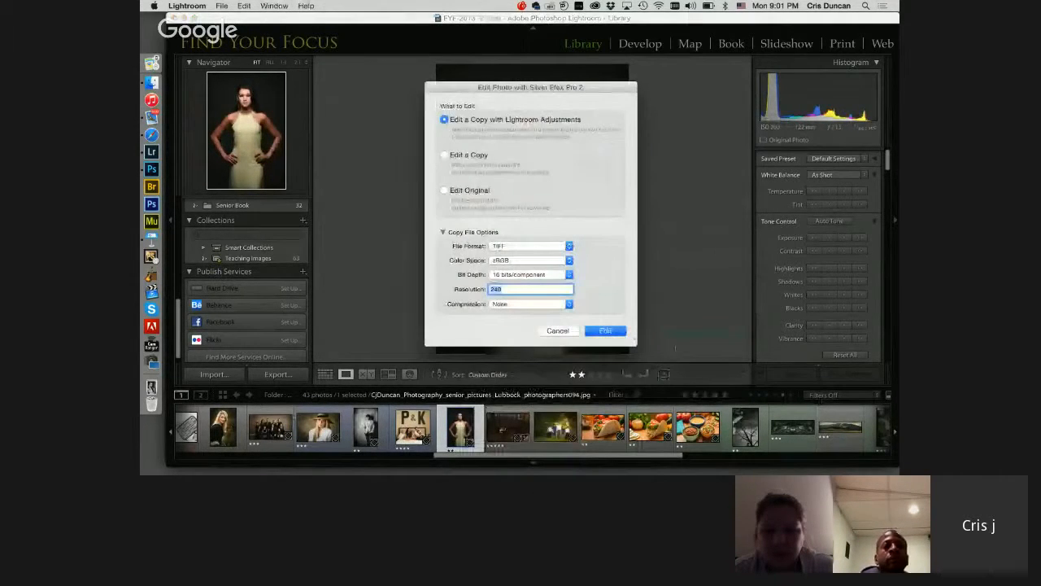
{"action": "left_click", "coordinate": [540, 246]}
{"action": "left_click", "coordinate": [539, 262]}
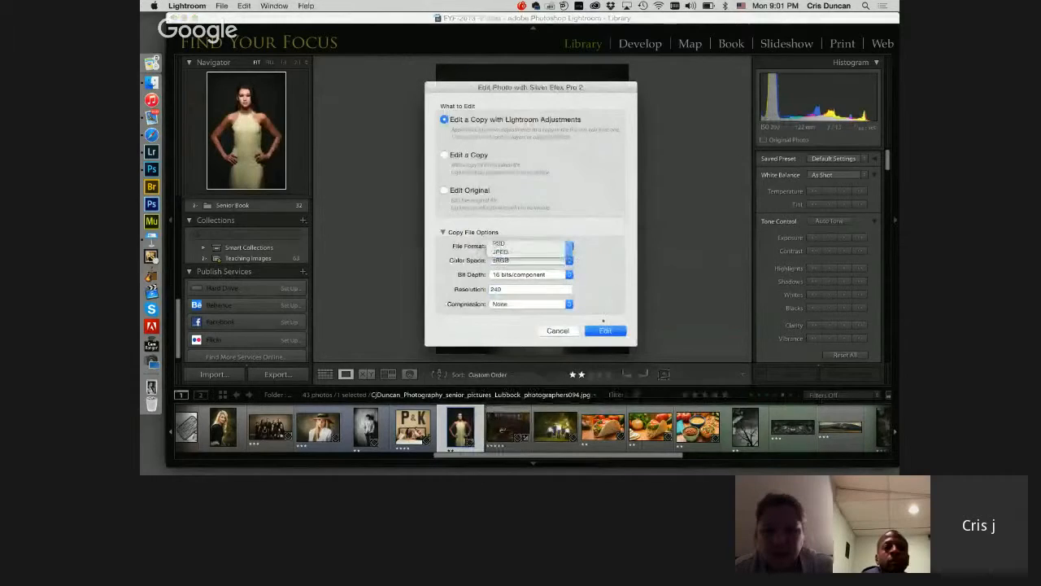
{"action": "left_click", "coordinate": [594, 332]}
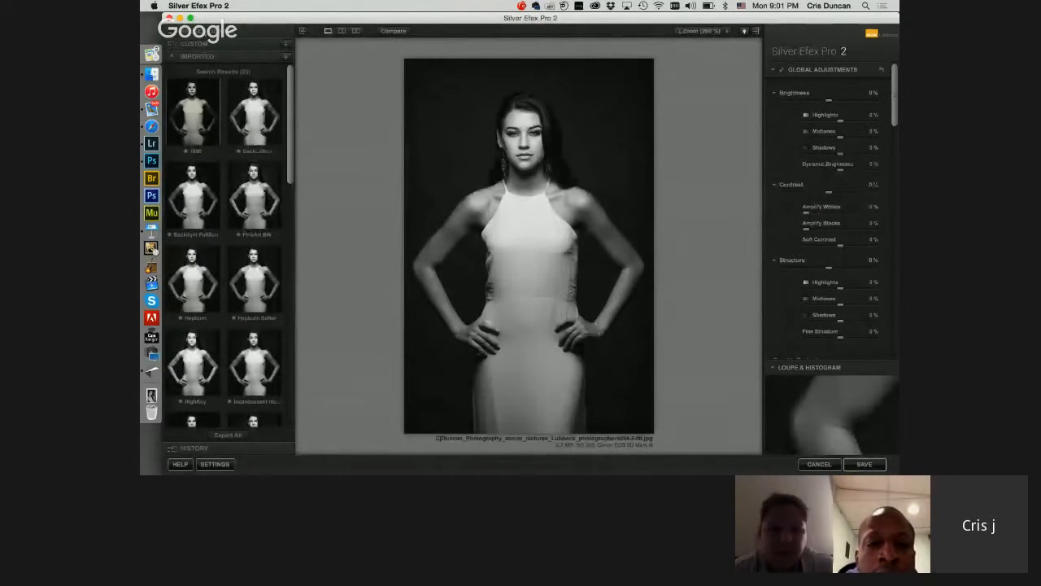
Step: Browse all the presets, try several high-contrast, dark and film-style looks, and apply the 000 Neutral preset
{"action": "left_click", "coordinate": [196, 32]}
{"action": "left_click_drag", "start_coordinate": [290, 121], "coordinate": [292, 291]}
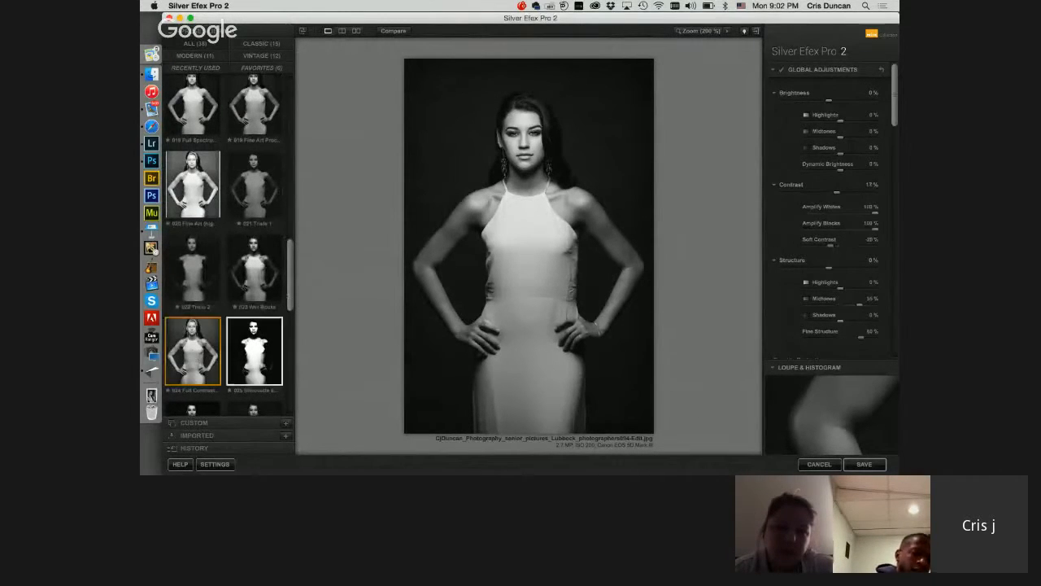
{"action": "left_click", "coordinate": [193, 352]}
{"action": "scroll", "coordinate": [223, 244], "scroll_direction": "down", "scroll_amount": 5}
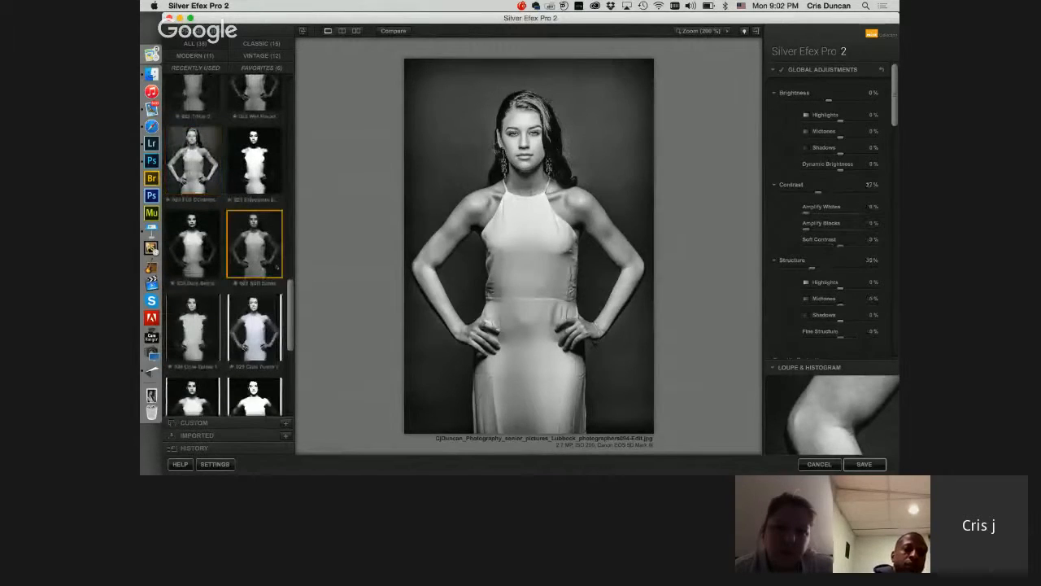
{"action": "left_click", "coordinate": [255, 244]}
{"action": "scroll", "coordinate": [256, 260], "scroll_direction": "down", "scroll_amount": 5}
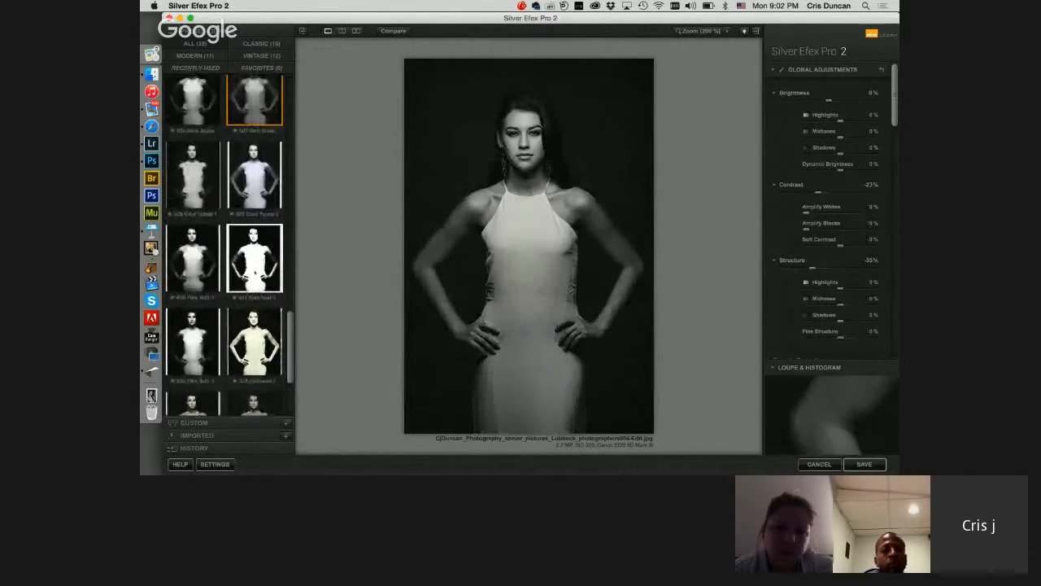
{"action": "left_click", "coordinate": [257, 269]}
{"action": "scroll", "coordinate": [228, 244], "scroll_direction": "up", "scroll_amount": 15}
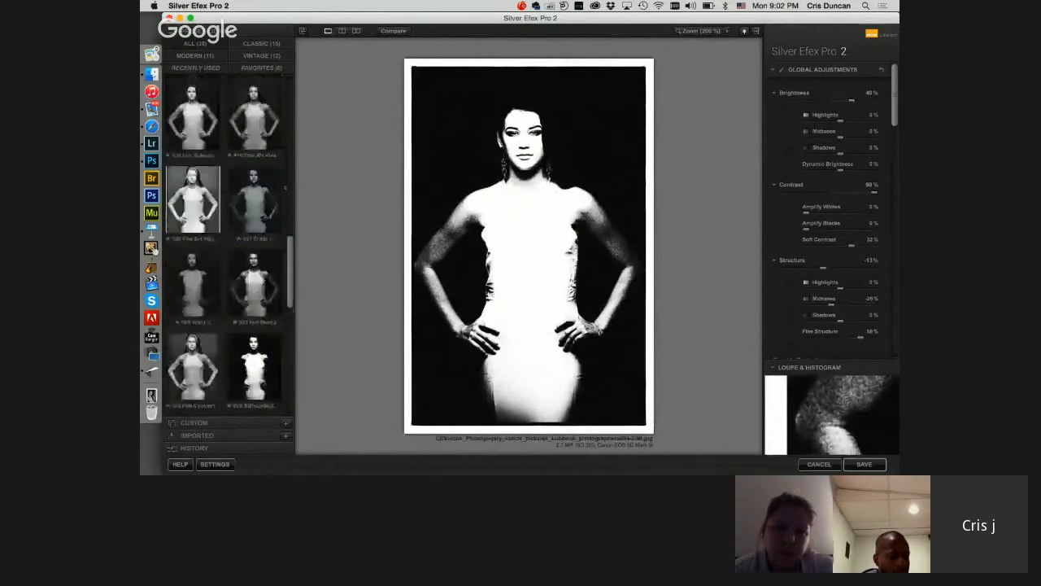
{"action": "left_click", "coordinate": [193, 123]}
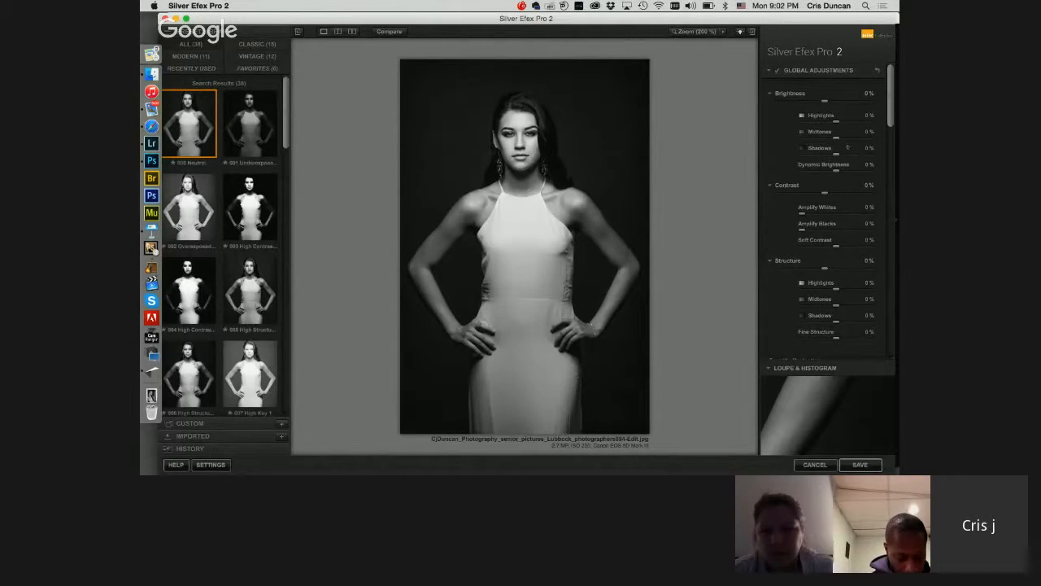
Step: Set Brightness Highlights to 27% and Midtones to 4%, raise Amplify Whites and Blacks, and set Structure Highlights -32%, Midtones -24%, Shadows 44%
{"action": "left_click_drag", "start_coordinate": [837, 155], "coordinate": [848, 122]}
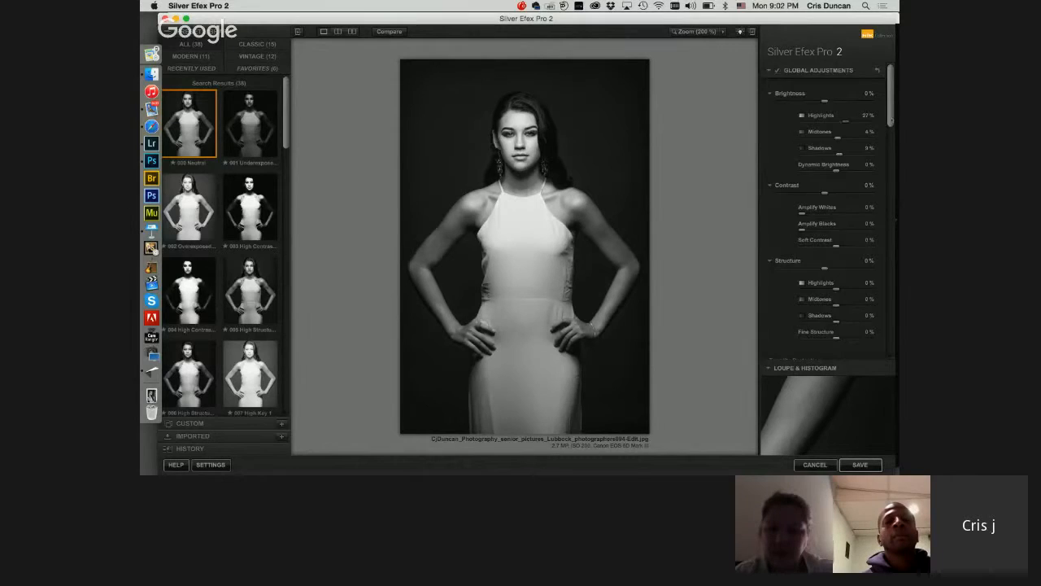
{"action": "scroll", "coordinate": [811, 140], "scroll_direction": "down", "scroll_amount": 4}
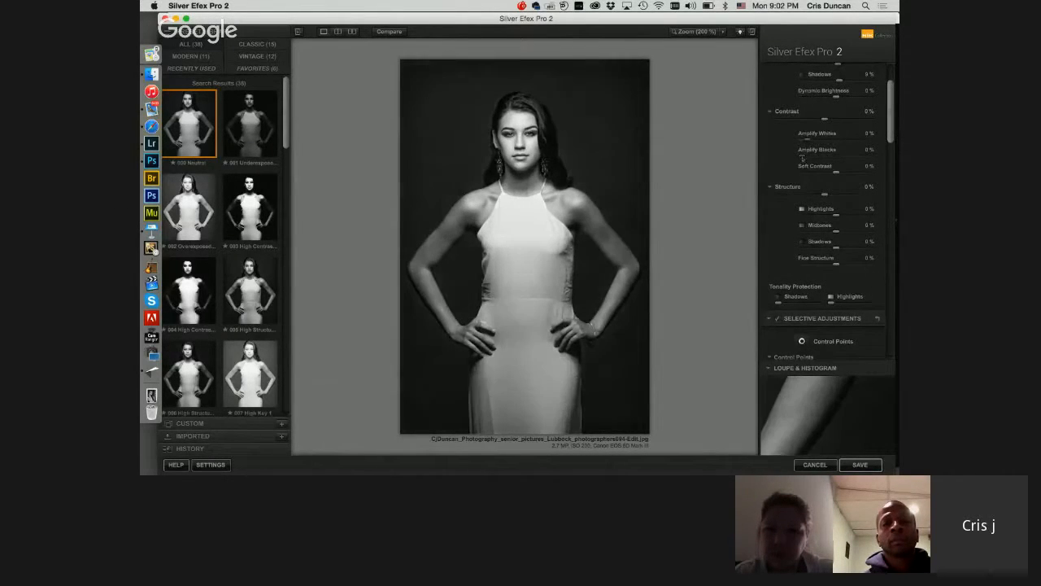
{"action": "left_click_drag", "start_coordinate": [829, 155], "coordinate": [823, 155]}
{"action": "scroll", "coordinate": [826, 211], "scroll_direction": "down", "scroll_amount": 5}
{"action": "scroll", "coordinate": [780, 104], "scroll_direction": "down", "scroll_amount": 2}
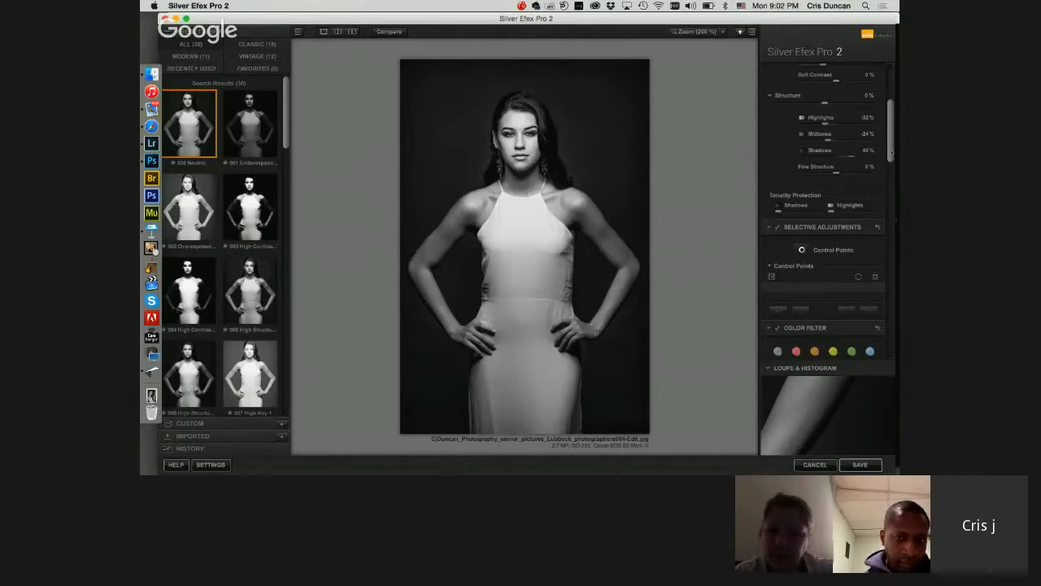
Step: View the woman's face at 200% and use the histogram's tonal zones to mark the bright areas on the portrait
{"action": "scroll", "coordinate": [825, 211], "scroll_direction": "down", "scroll_amount": 15}
{"action": "scroll", "coordinate": [825, 211], "scroll_direction": "down", "scroll_amount": 5}
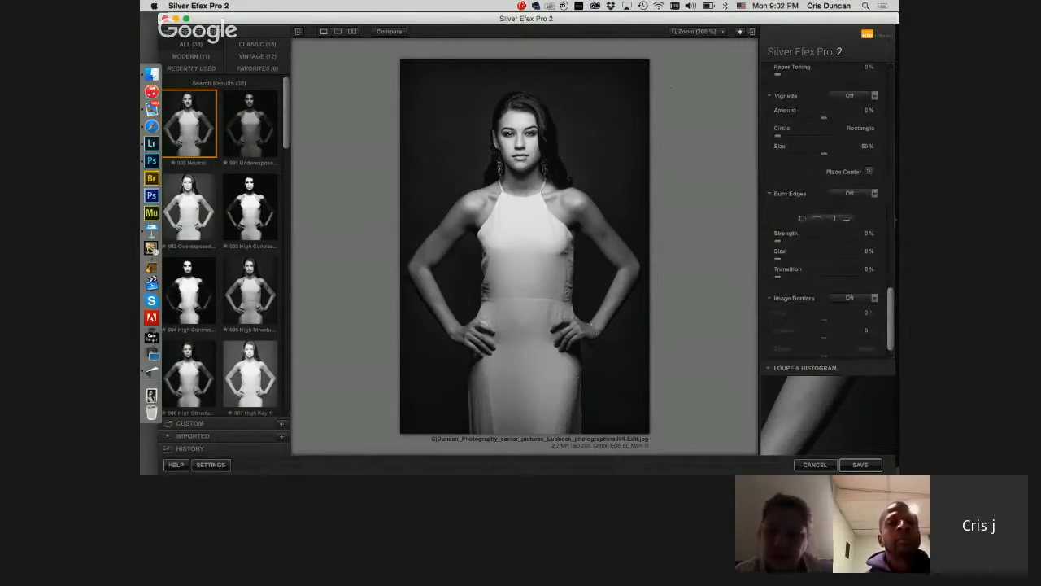
{"action": "left_click", "coordinate": [695, 32]}
{"action": "left_click_drag", "start_coordinate": [720, 101], "coordinate": [724, 82]}
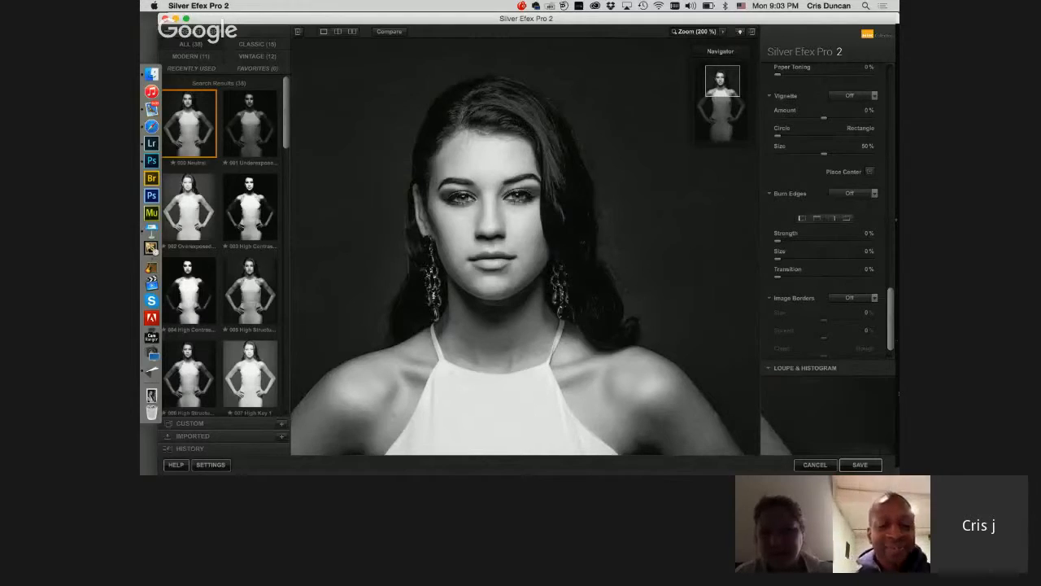
{"action": "mouse_move", "coordinate": [834, 427]}
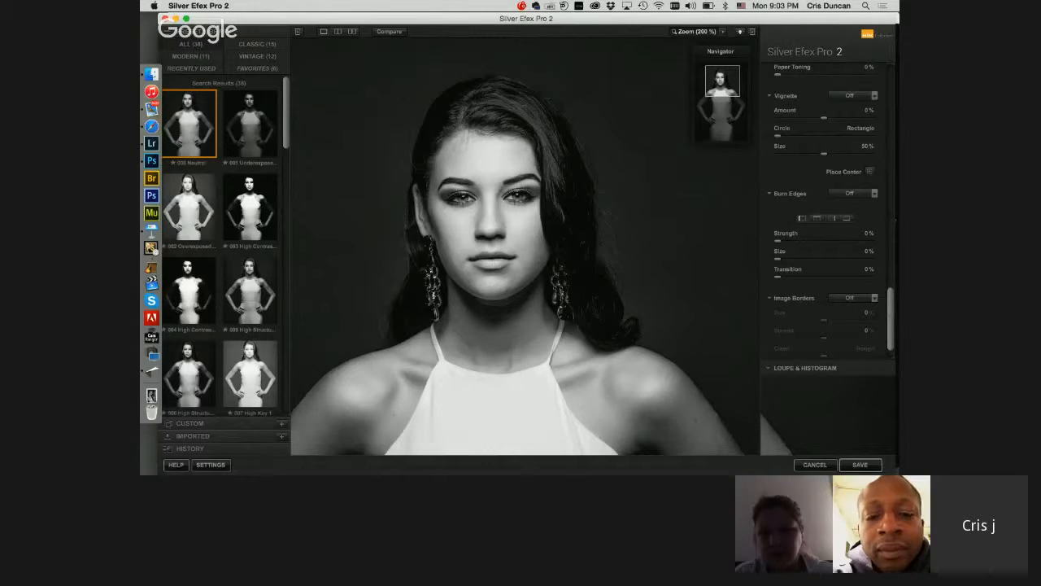
{"action": "scroll", "coordinate": [892, 311], "scroll_direction": "up", "scroll_amount": 1}
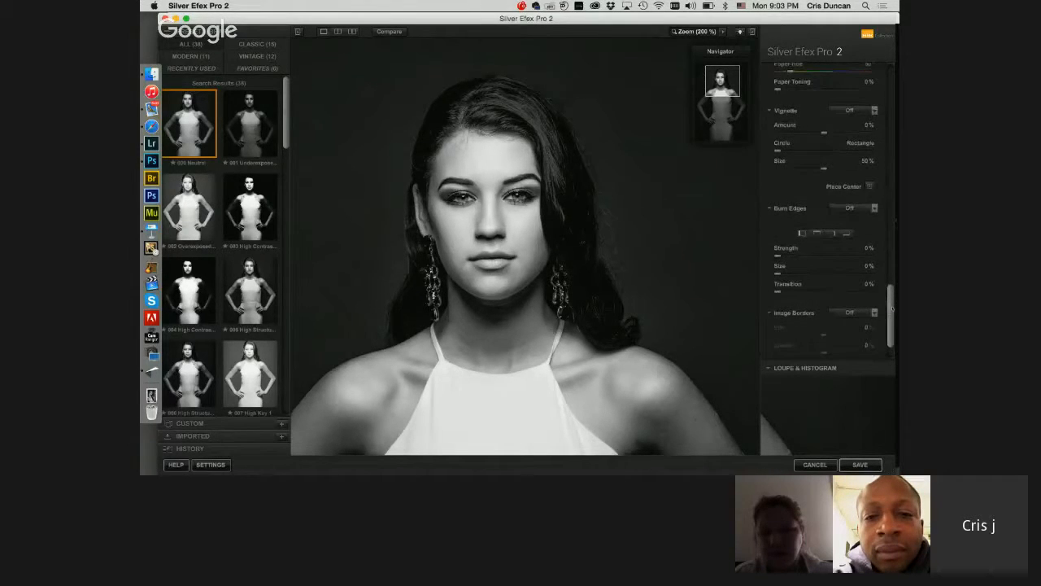
{"action": "scroll", "coordinate": [885, 323], "scroll_direction": "down", "scroll_amount": 1}
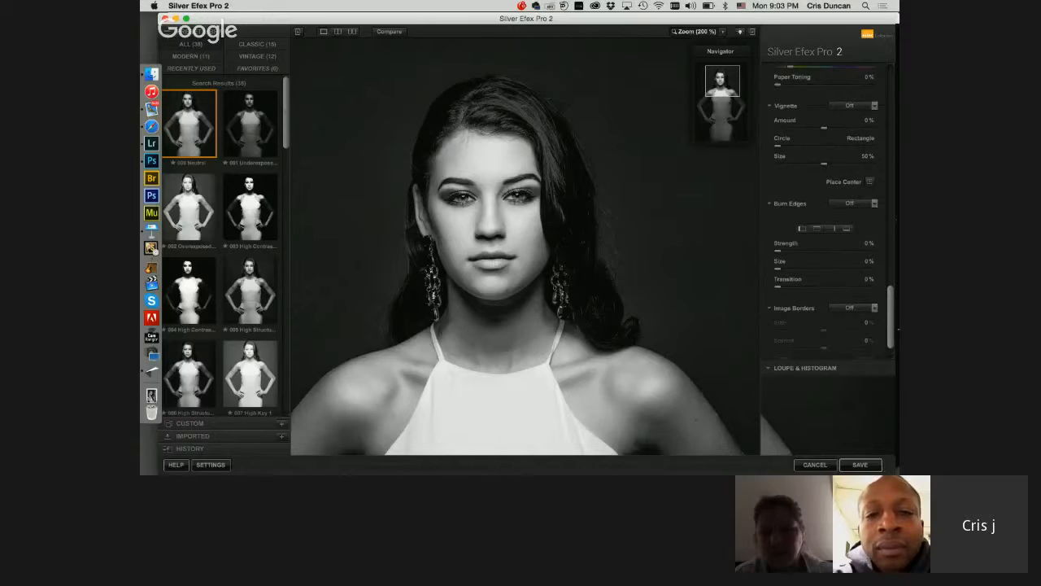
{"action": "scroll", "coordinate": [890, 323], "scroll_direction": "down", "scroll_amount": 3}
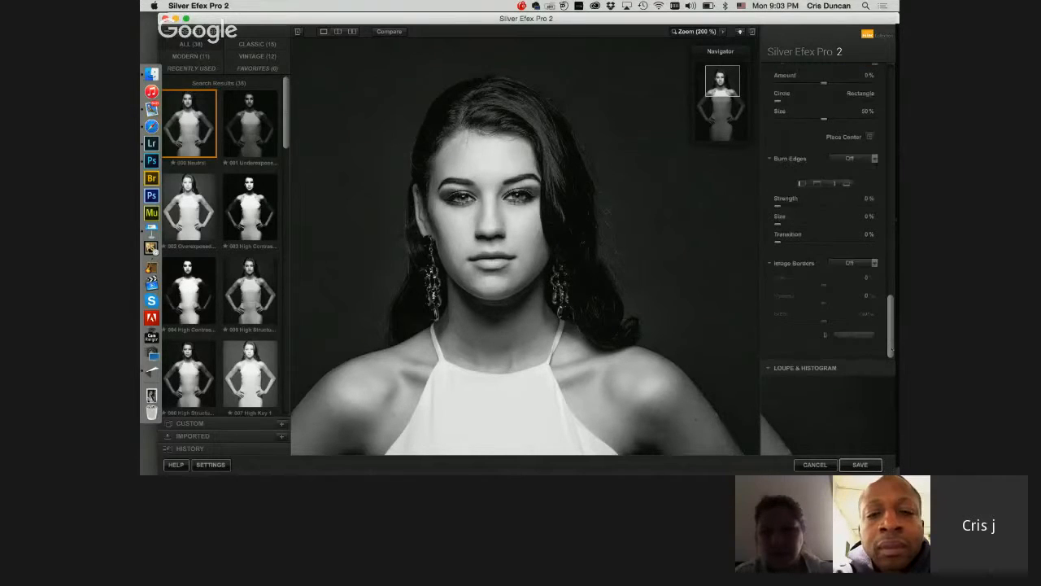
{"action": "left_click", "coordinate": [843, 368]}
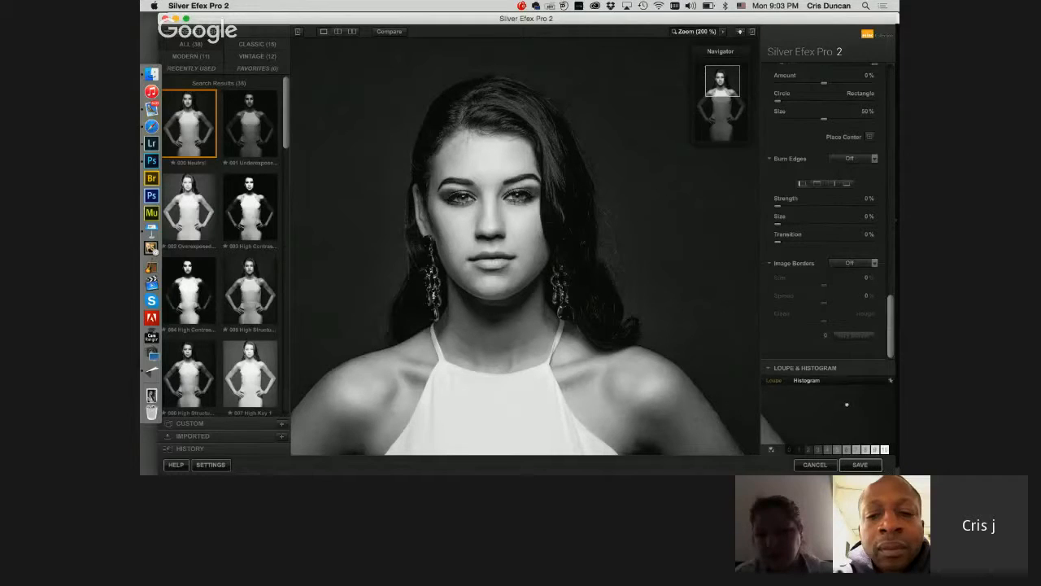
{"action": "mouse_move", "coordinate": [857, 450]}
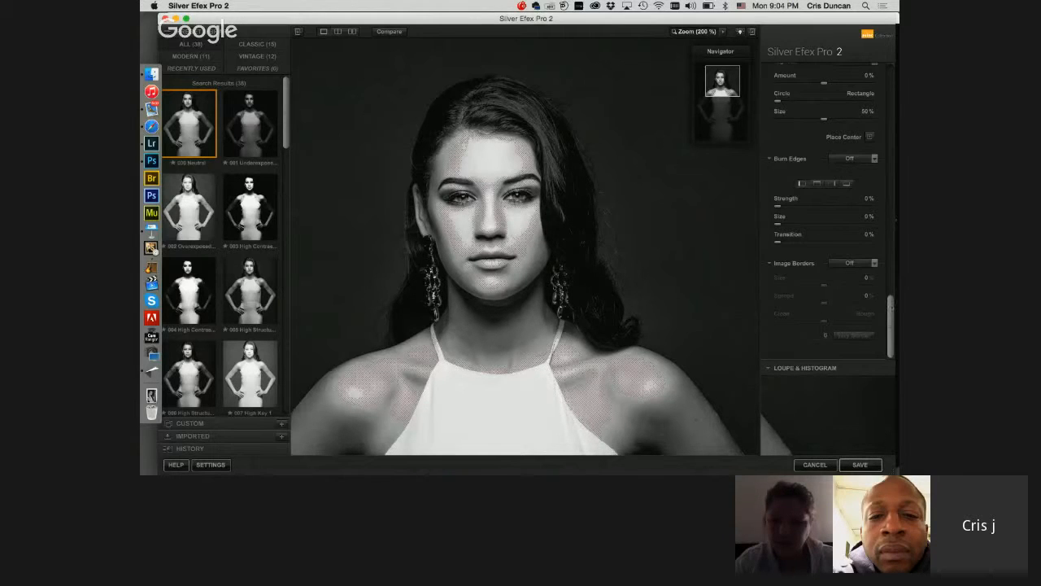
Step: Place a control point of 13% size on the woman's forehead, lower its brightness and adjust its contrast
{"action": "scroll", "coordinate": [826, 212], "scroll_direction": "up", "scroll_amount": 10}
{"action": "scroll", "coordinate": [826, 212], "scroll_direction": "up", "scroll_amount": 10}
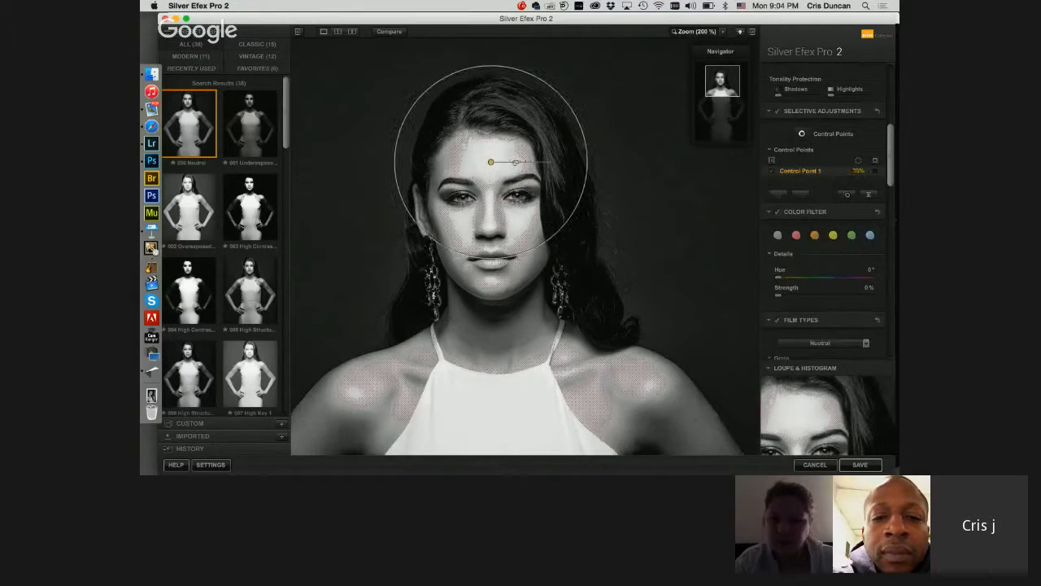
{"action": "left_click_drag", "start_coordinate": [516, 162], "coordinate": [527, 171]}
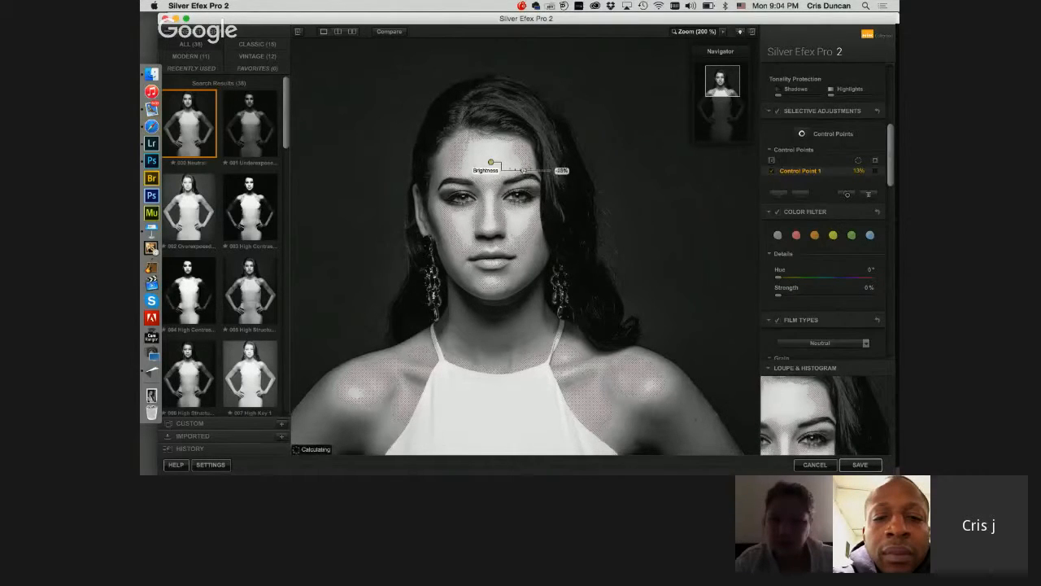
{"action": "left_click_drag", "start_coordinate": [523, 170], "coordinate": [533, 179]}
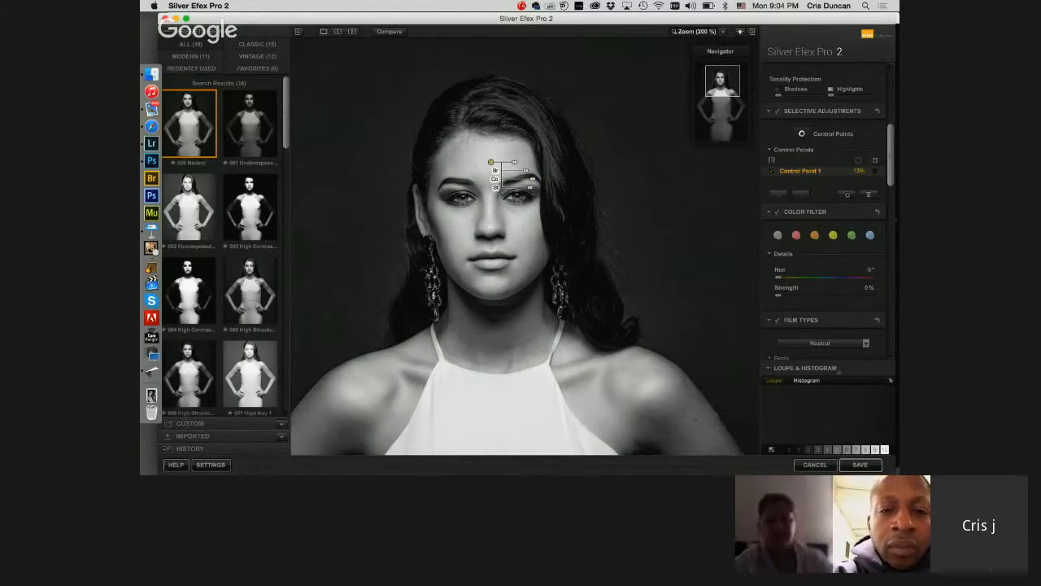
Step: Place a 20% control point on the hair beside the woman's face, raise its brightness, and slightly lower its Amplify Whites and Amplify Blacks
{"action": "mouse_move", "coordinate": [866, 450]}
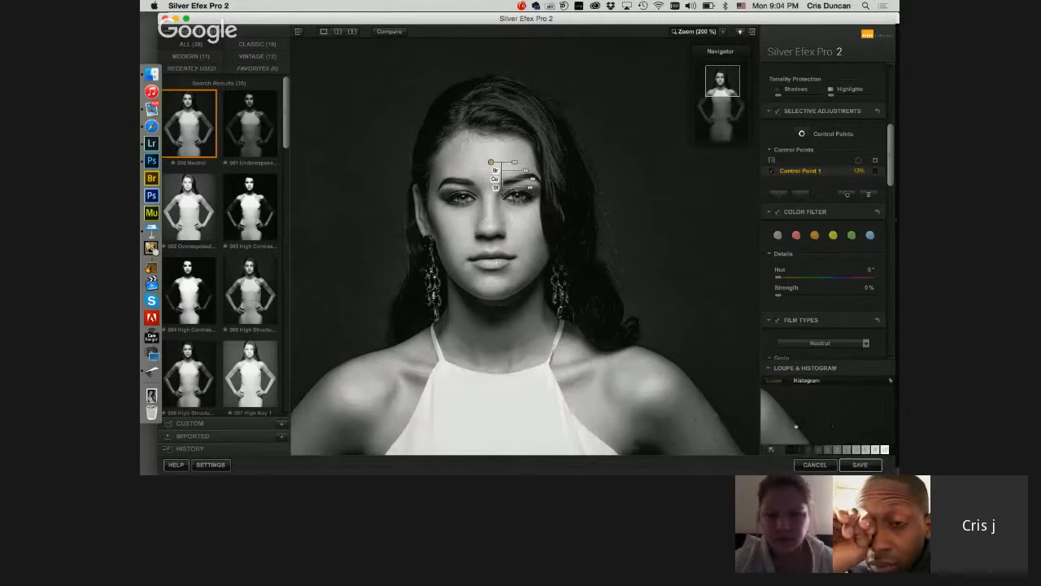
{"action": "mouse_move", "coordinate": [789, 450]}
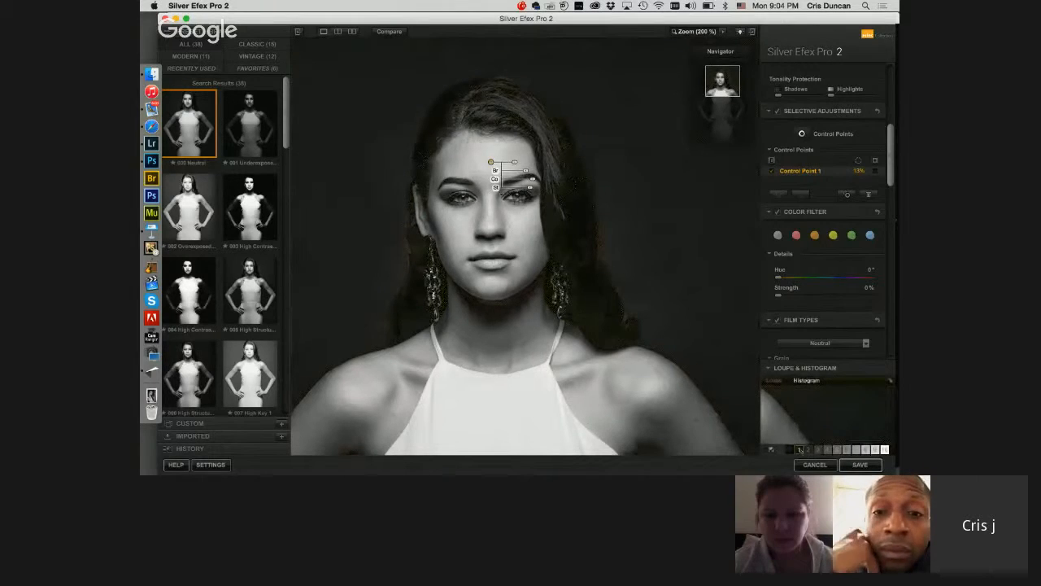
{"action": "left_click", "coordinate": [801, 134]}
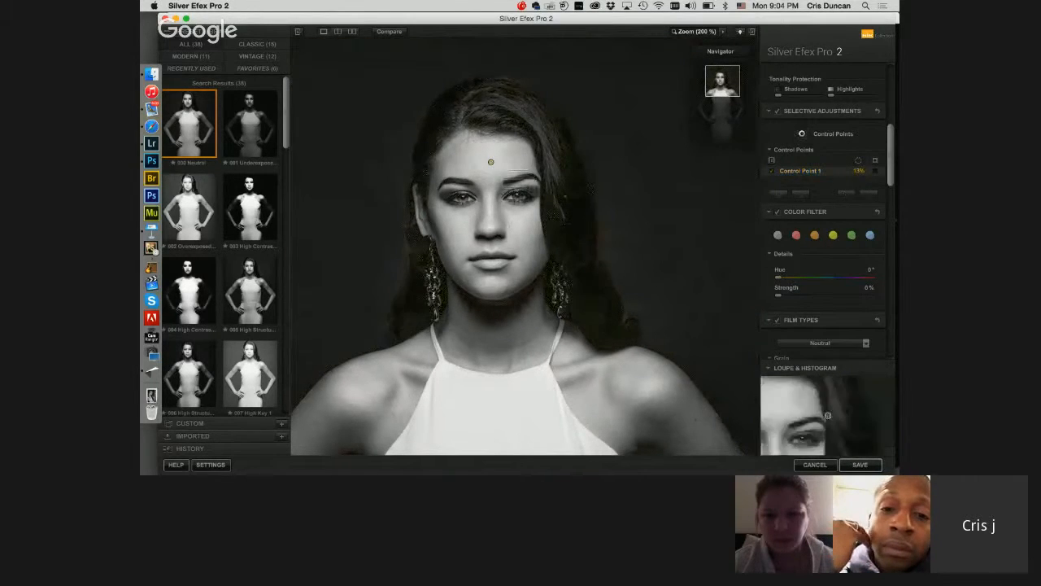
{"action": "left_click", "coordinate": [577, 209]}
{"action": "left_click_drag", "start_coordinate": [618, 218], "coordinate": [619, 218]}
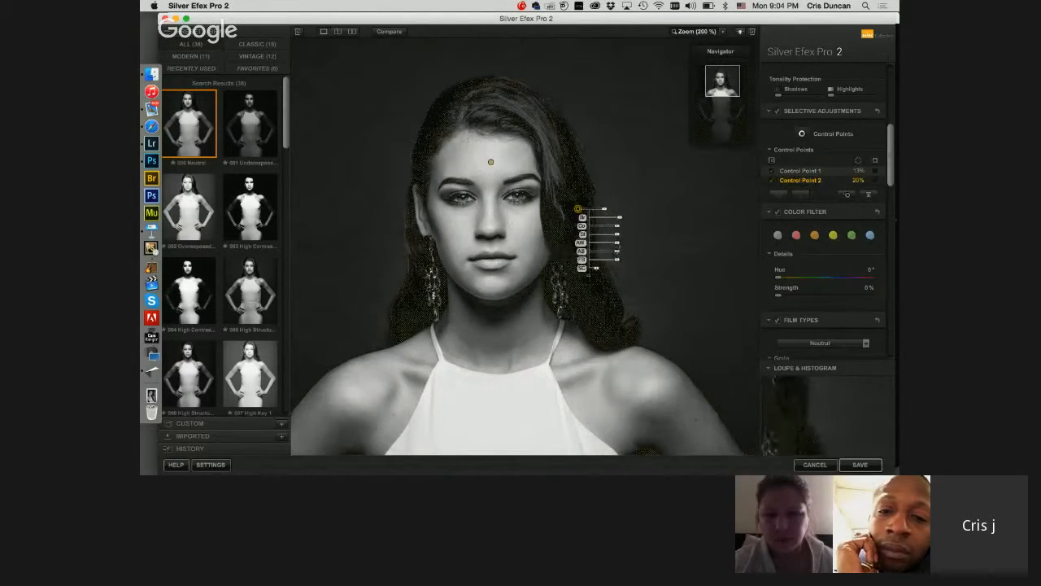
{"action": "left_click_drag", "start_coordinate": [617, 242], "coordinate": [614, 243]}
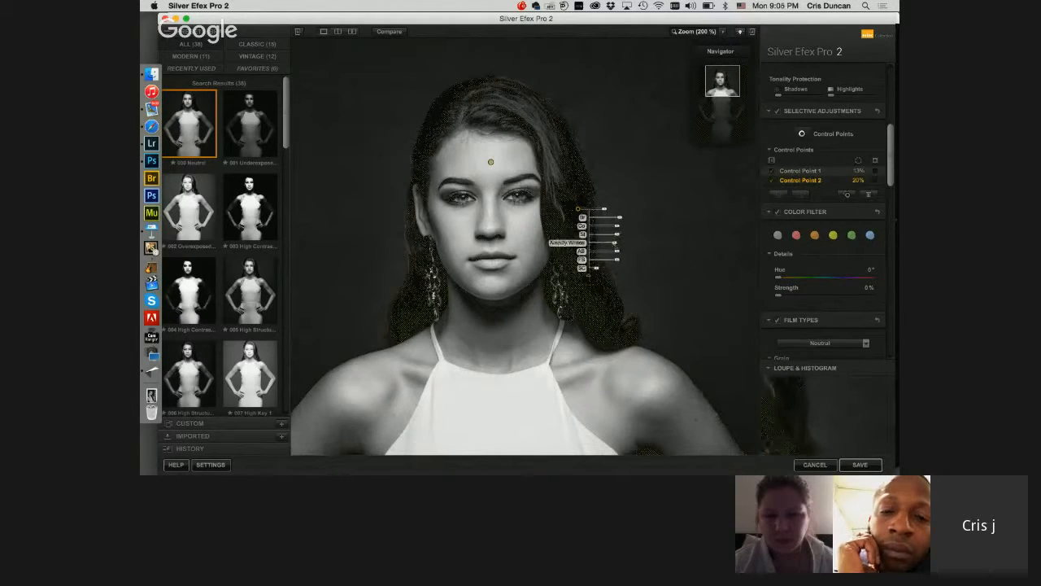
{"action": "left_click_drag", "start_coordinate": [617, 251], "coordinate": [614, 251]}
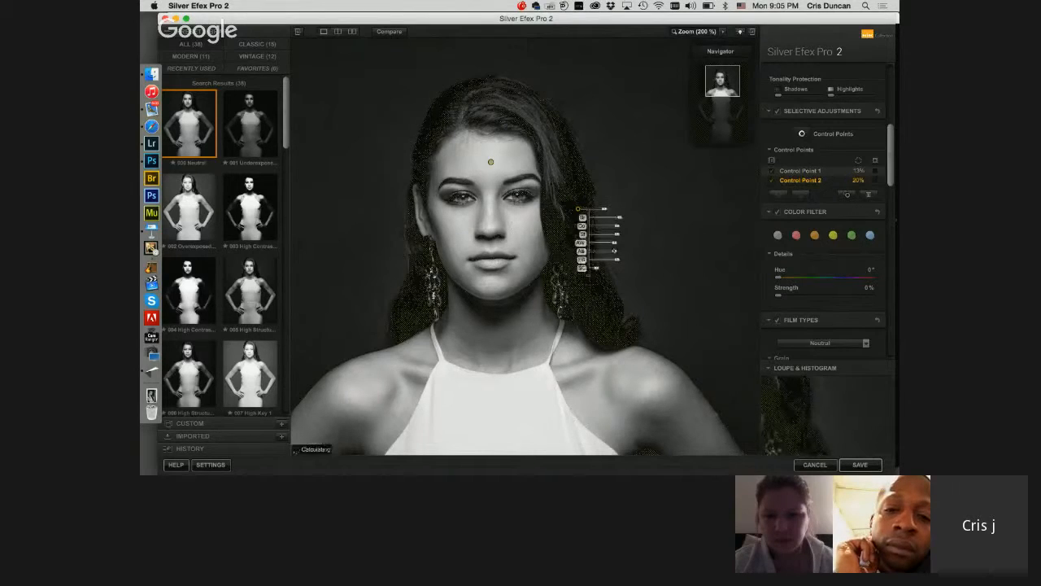
{"action": "left_click", "coordinate": [620, 220]}
{"action": "left_click", "coordinate": [578, 208]}
{"action": "left_click_drag", "start_coordinate": [621, 217], "coordinate": [622, 218]}
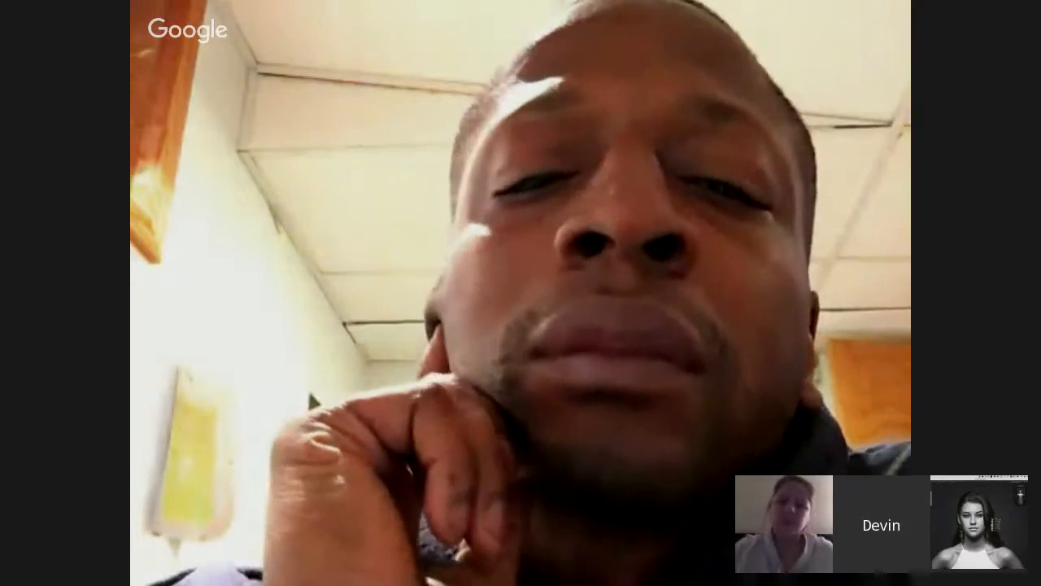
Step: Set the film's Yellow sensitivity to -77% and raise its Red sensitivity slightly
{"action": "scroll", "coordinate": [826, 212], "scroll_direction": "up", "scroll_amount": 1}
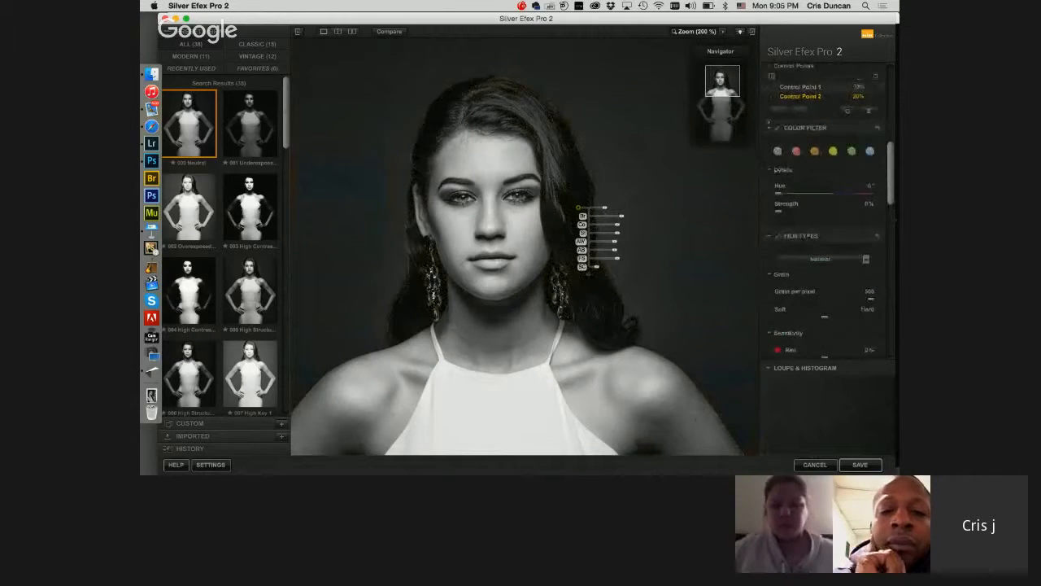
{"action": "left_click_drag", "start_coordinate": [723, 83], "coordinate": [721, 99]}
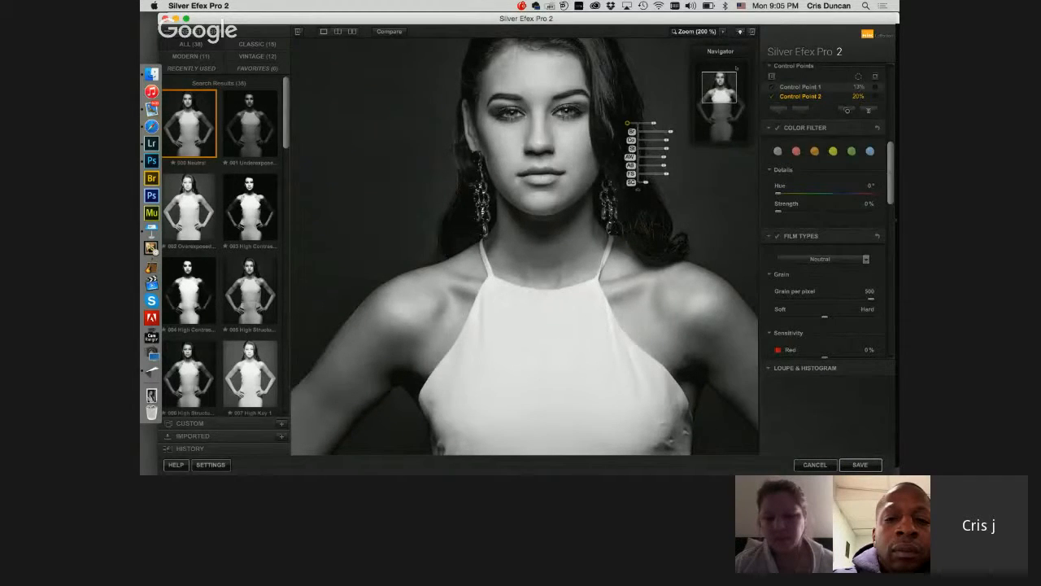
{"action": "key", "text": "space"}
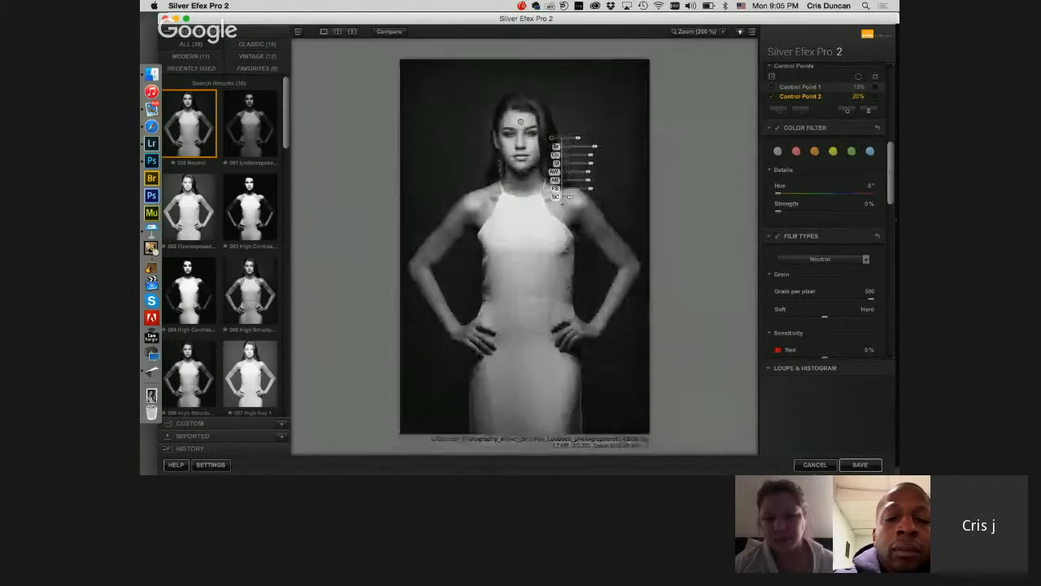
{"action": "mouse_move", "coordinate": [876, 452]}
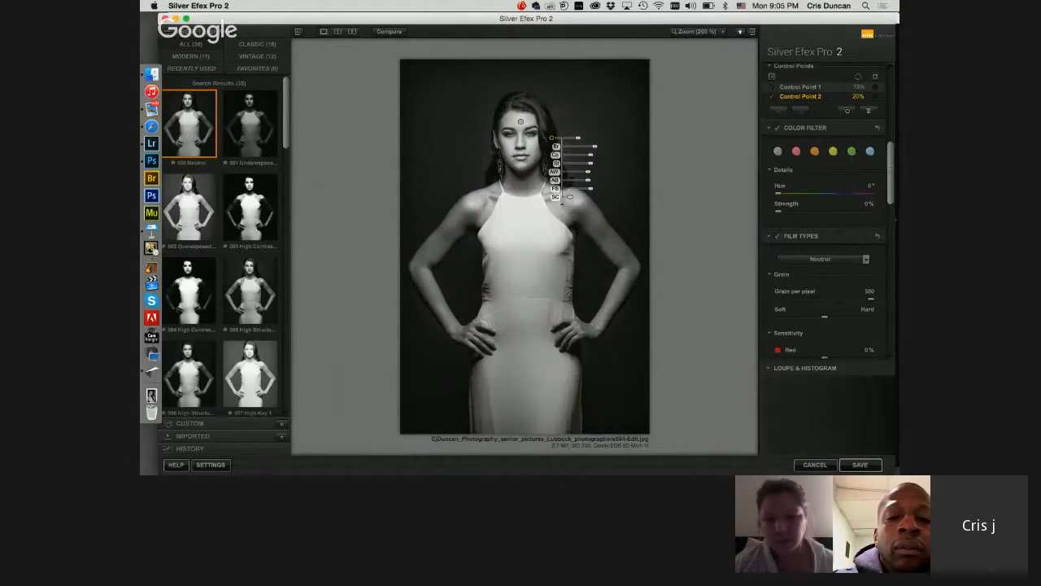
{"action": "scroll", "coordinate": [820, 179], "scroll_direction": "down", "scroll_amount": 5}
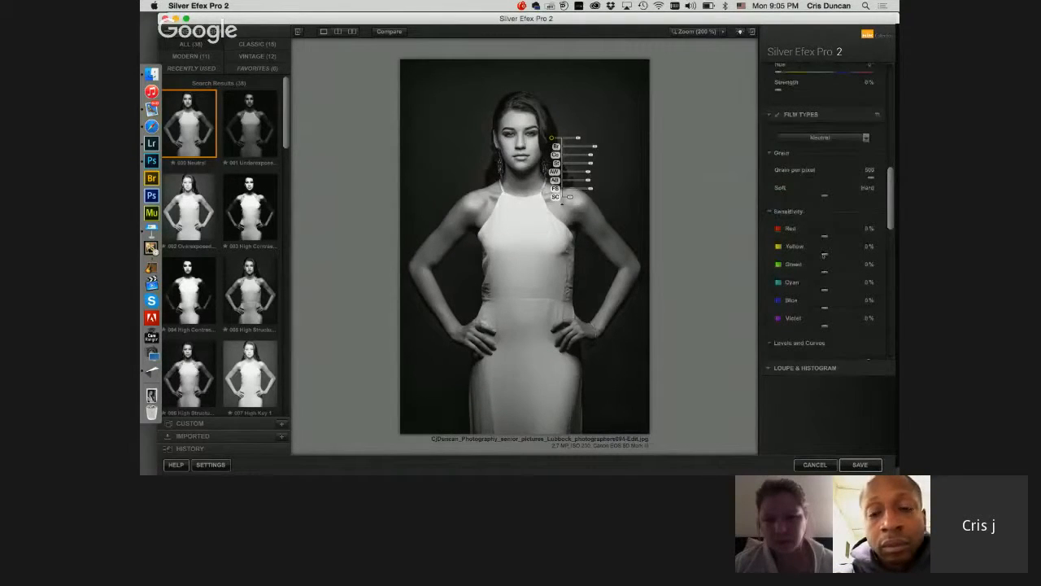
{"action": "left_click_drag", "start_coordinate": [792, 255], "coordinate": [792, 256]}
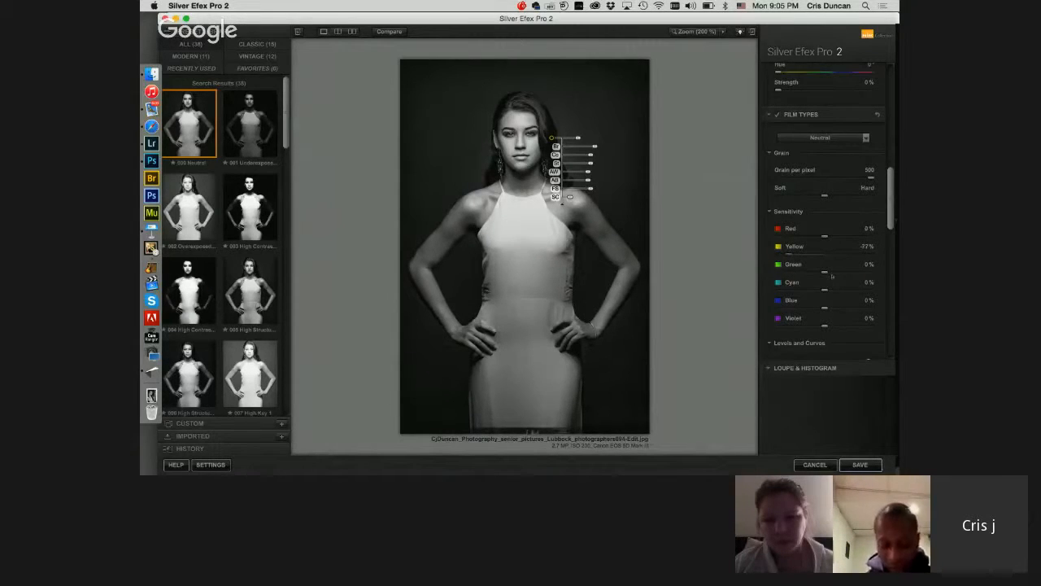
{"action": "left_click_drag", "start_coordinate": [821, 239], "coordinate": [830, 237]}
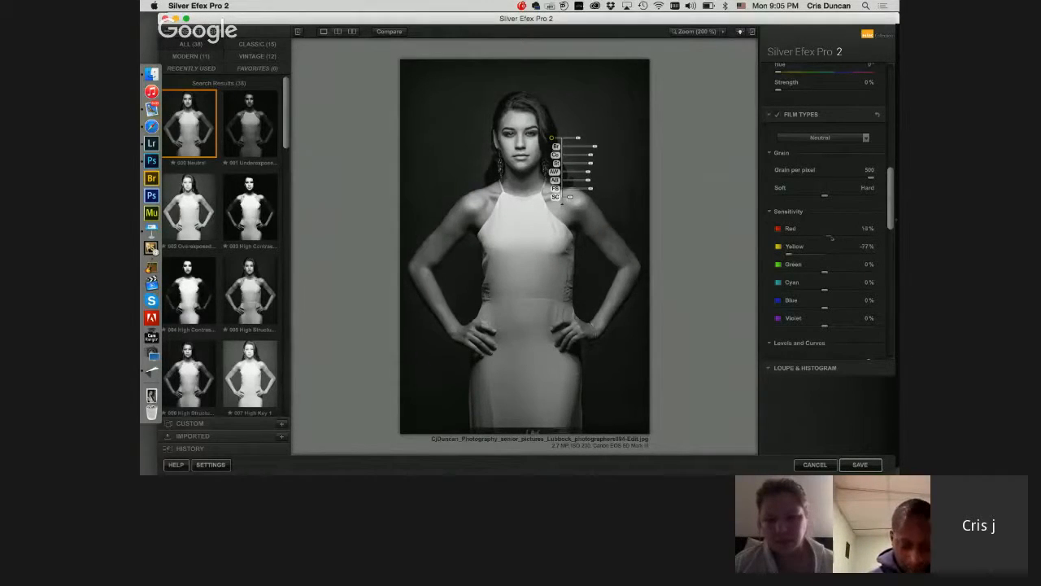
Step: Add a Type 12 image border with Size 16% and Spread 40%, shifted slightly towards Rough
{"action": "scroll", "coordinate": [826, 236], "scroll_direction": "down", "scroll_amount": 10}
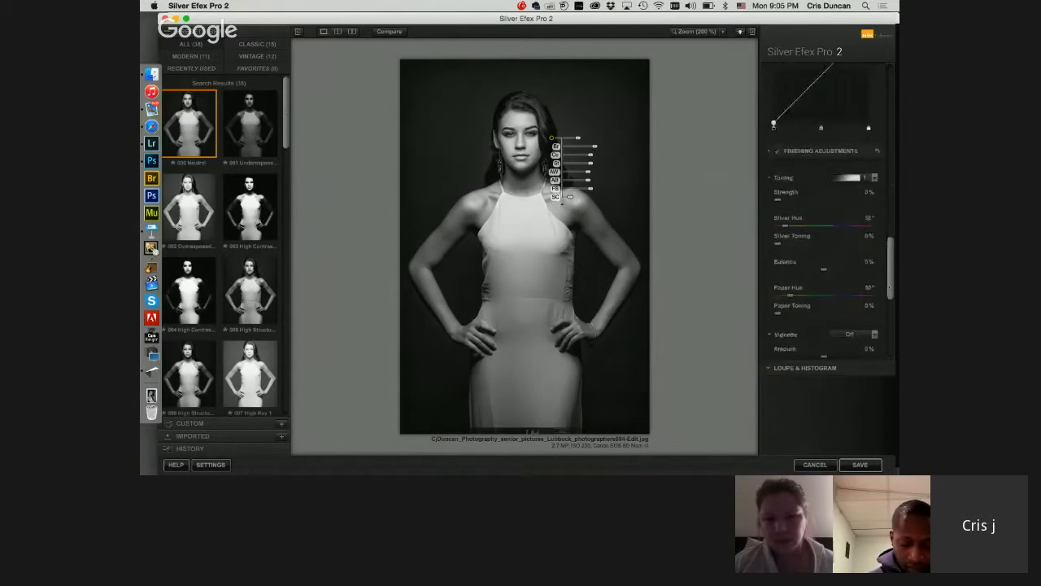
{"action": "scroll", "coordinate": [826, 236], "scroll_direction": "down", "scroll_amount": 5}
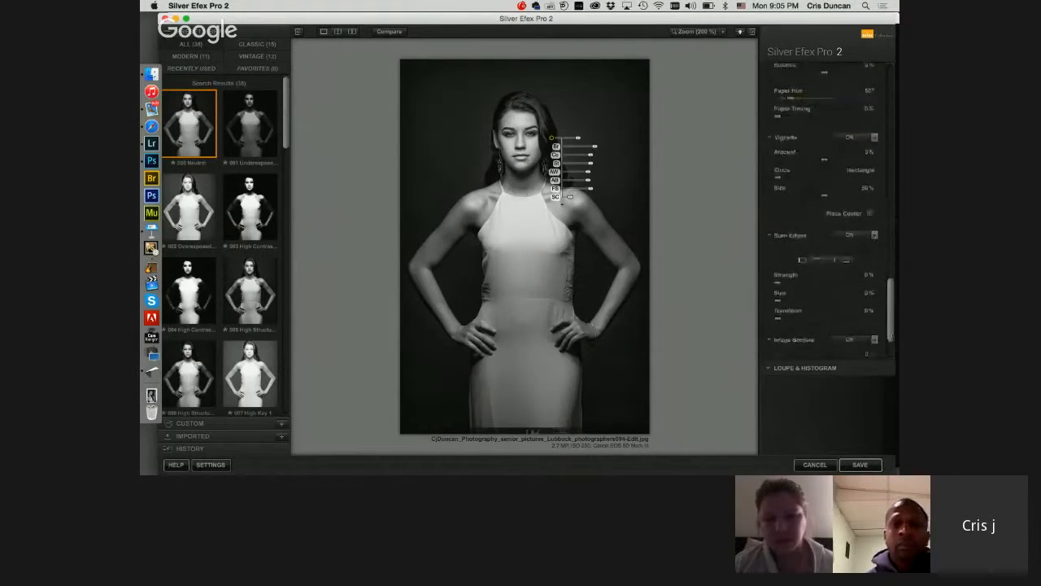
{"action": "left_click", "coordinate": [852, 278]}
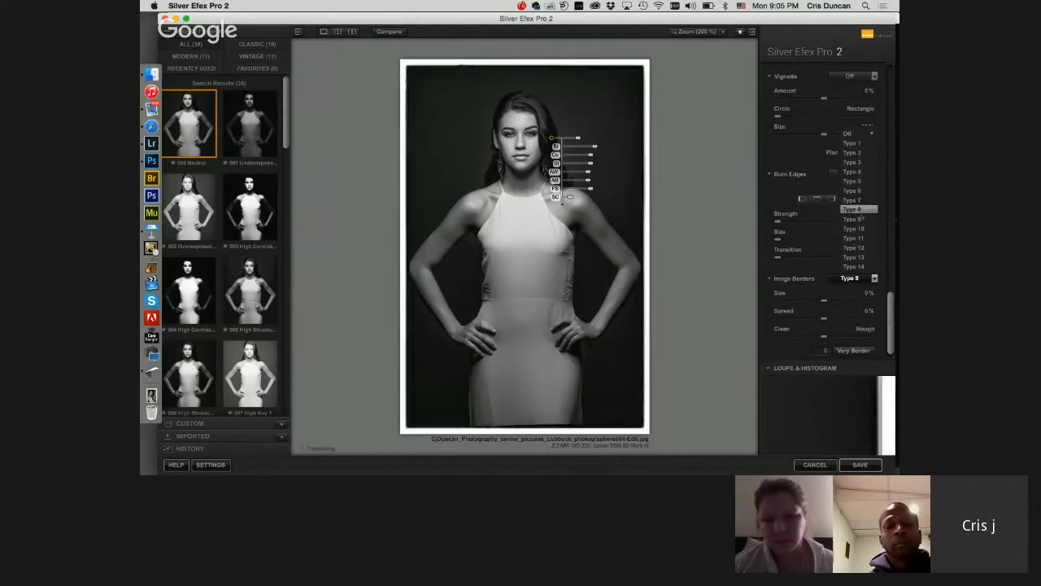
{"action": "left_click", "coordinate": [856, 247]}
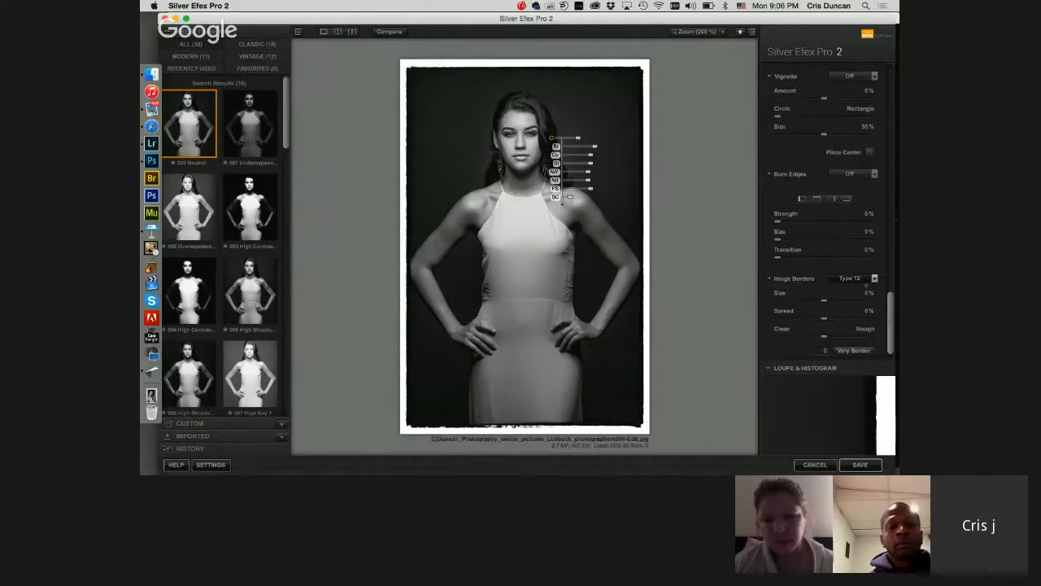
{"action": "left_click_drag", "start_coordinate": [828, 301], "coordinate": [834, 305]}
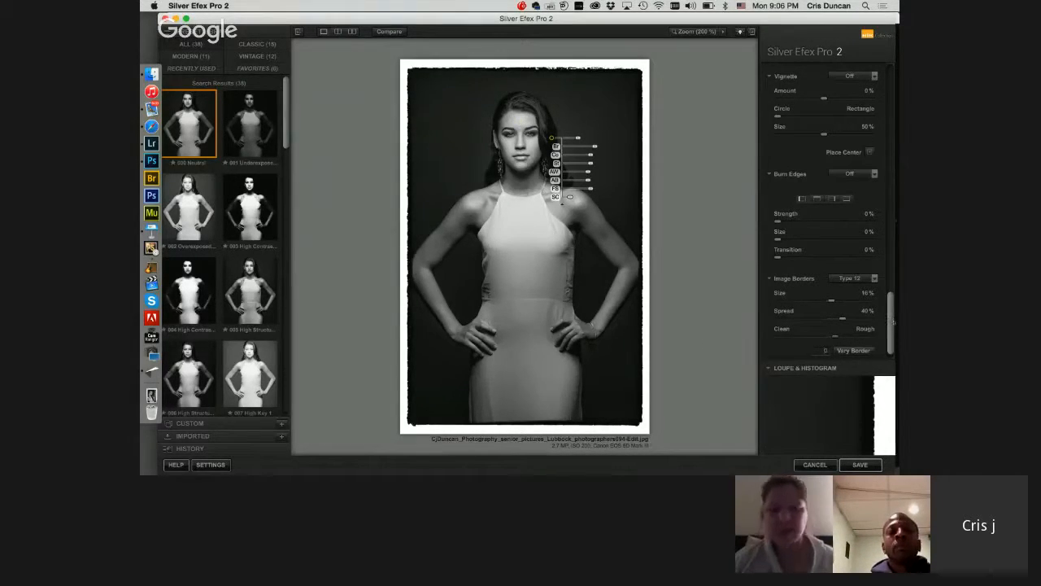
Step: Cycle through random variations of the Type 12 border and settle on variation 4440
{"action": "scroll", "coordinate": [893, 332], "scroll_direction": "down", "scroll_amount": 1}
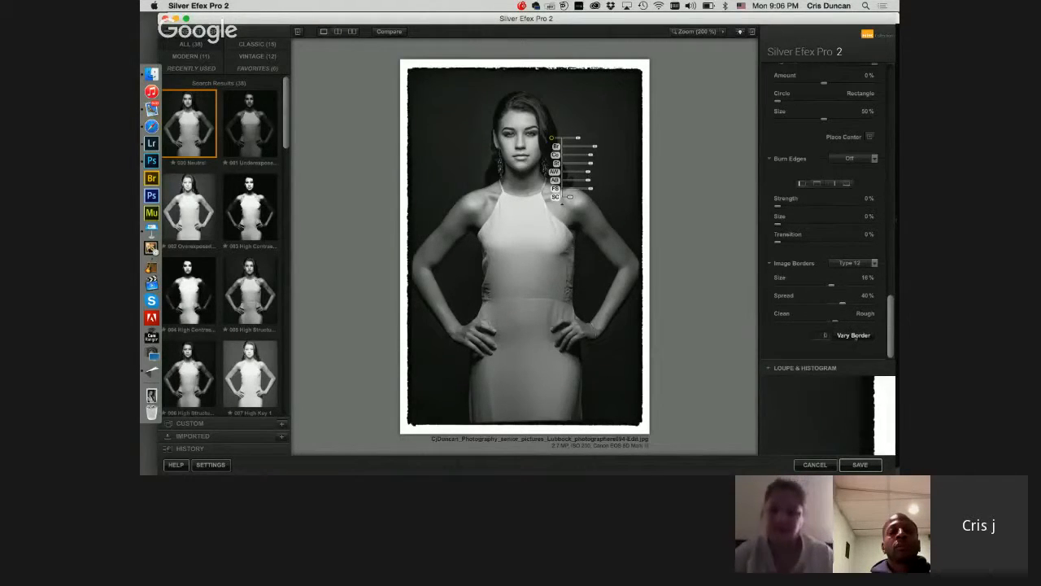
{"action": "left_click", "coordinate": [854, 336]}
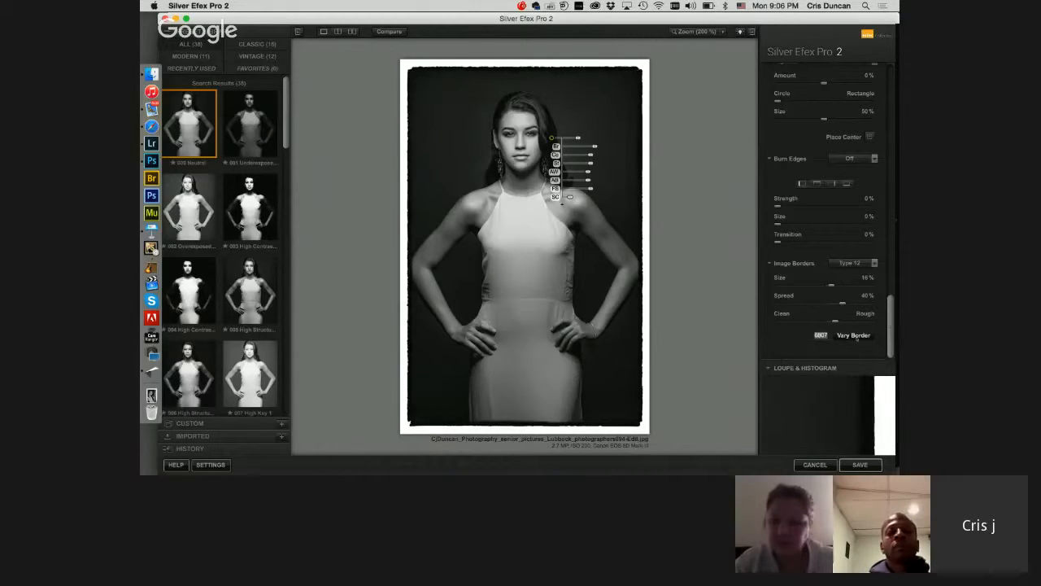
{"action": "left_click", "coordinate": [855, 336]}
{"action": "left_click", "coordinate": [855, 336]}
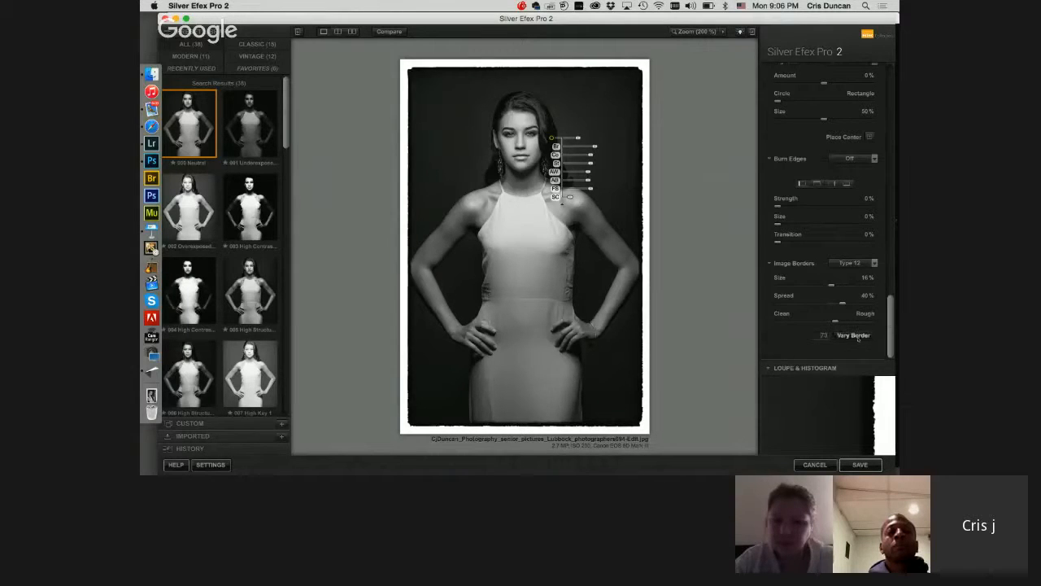
{"action": "left_click", "coordinate": [854, 336]}
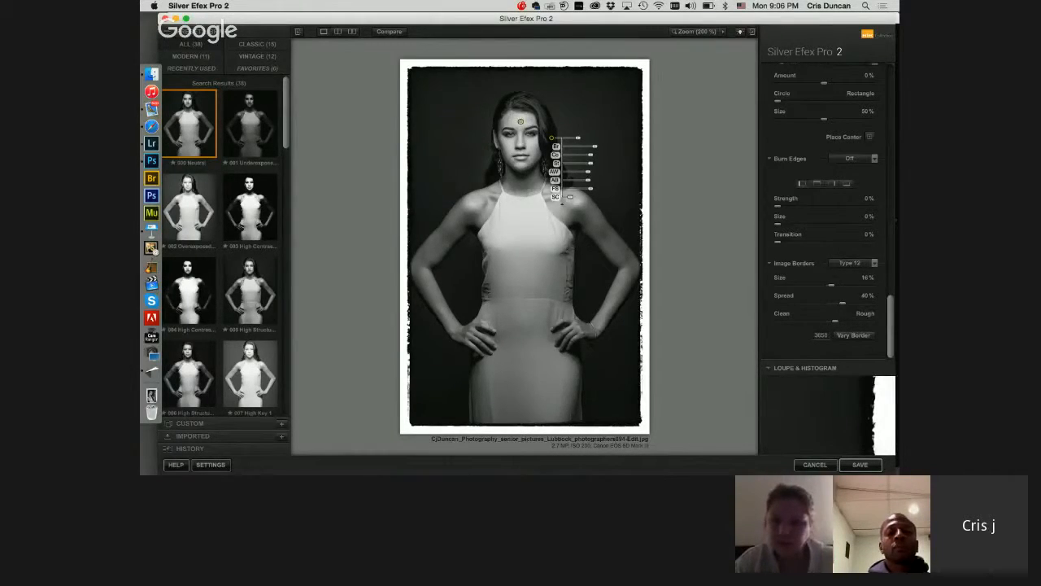
{"action": "left_click", "coordinate": [854, 335]}
{"action": "left_click", "coordinate": [855, 335]}
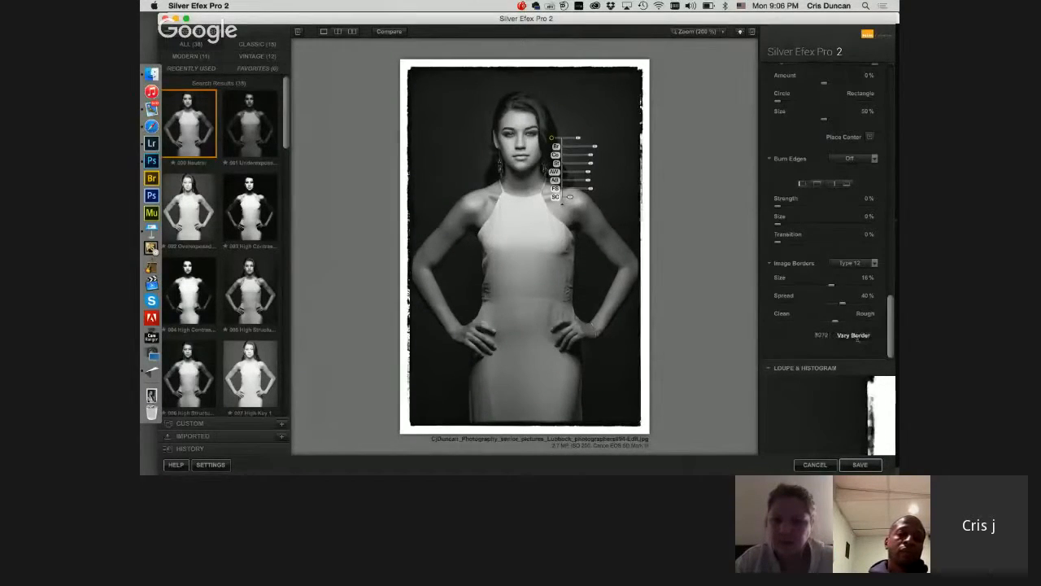
{"action": "left_click", "coordinate": [854, 336]}
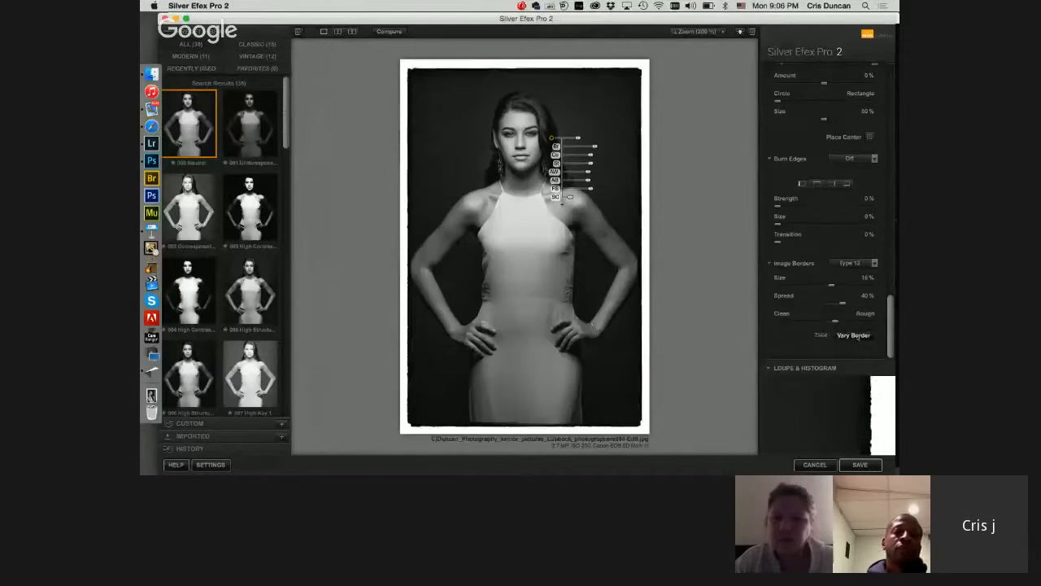
{"action": "left_click", "coordinate": [854, 335]}
{"action": "left_click", "coordinate": [858, 338]}
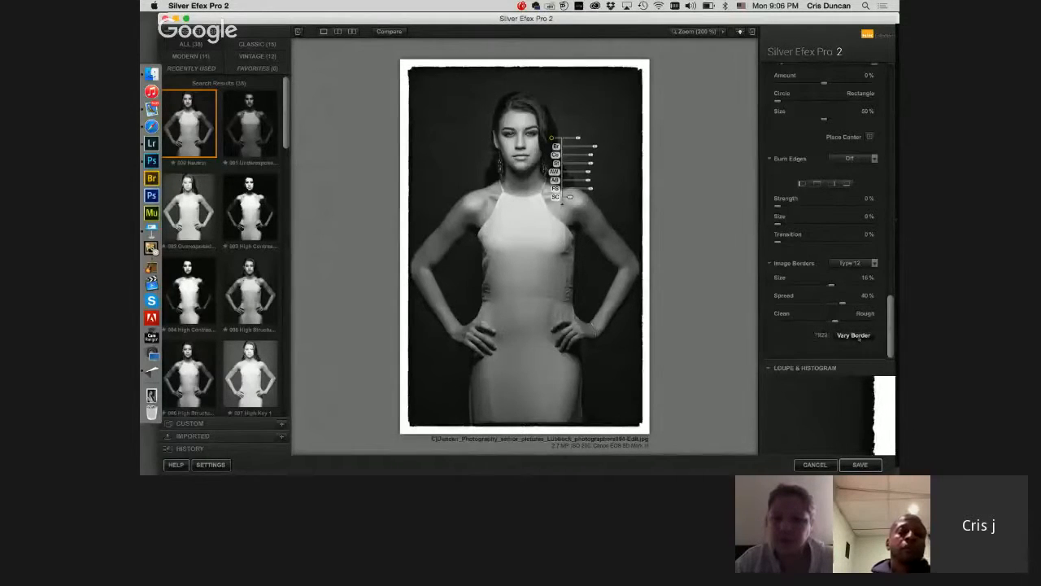
{"action": "left_click", "coordinate": [859, 338]}
{"action": "left_click", "coordinate": [859, 338]}
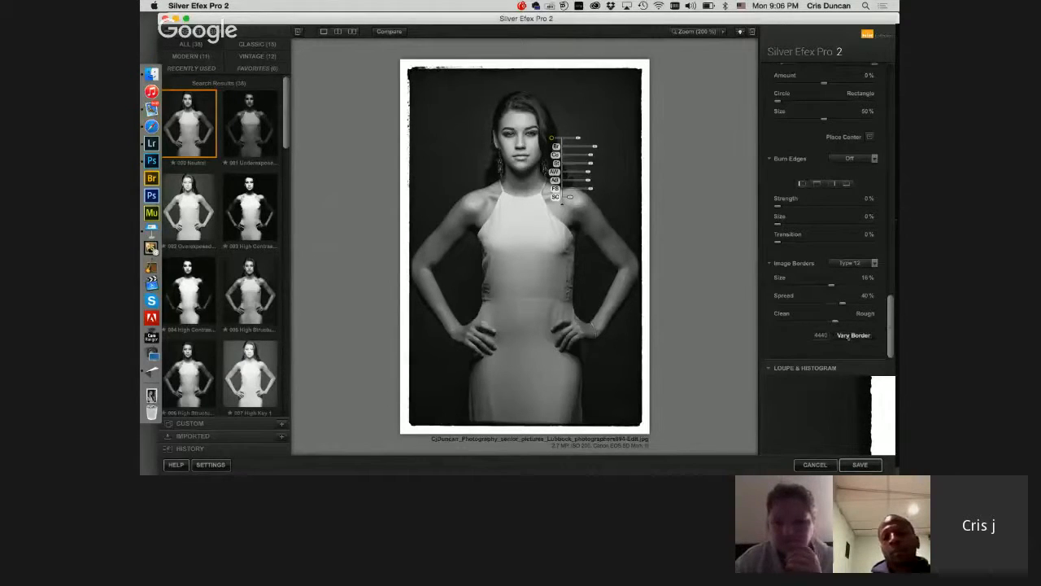
{"action": "left_click", "coordinate": [853, 336]}
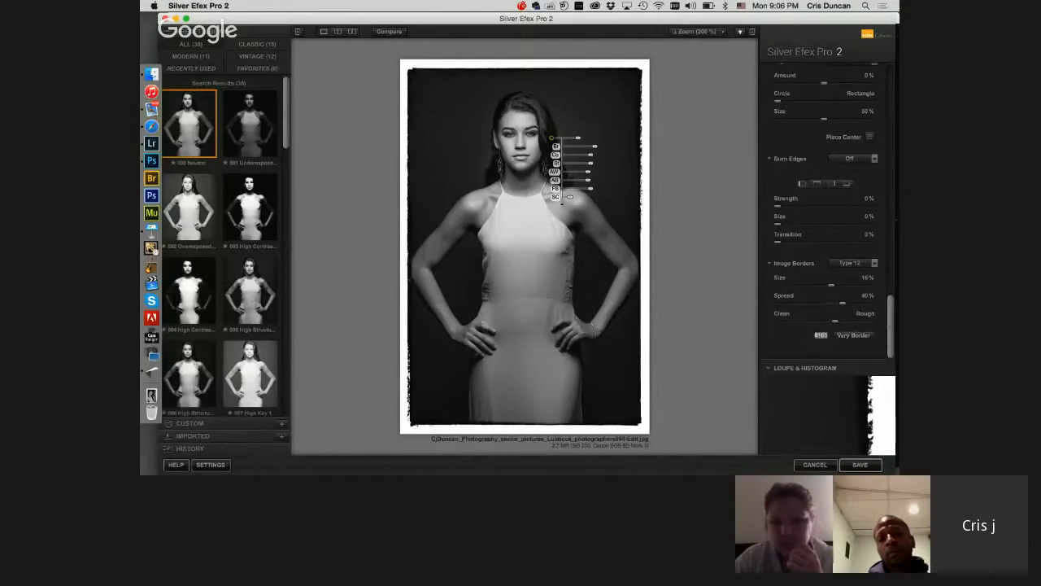
{"action": "left_click", "coordinate": [855, 335]}
{"action": "left_click", "coordinate": [855, 335]}
{"action": "left_click", "coordinate": [855, 336]}
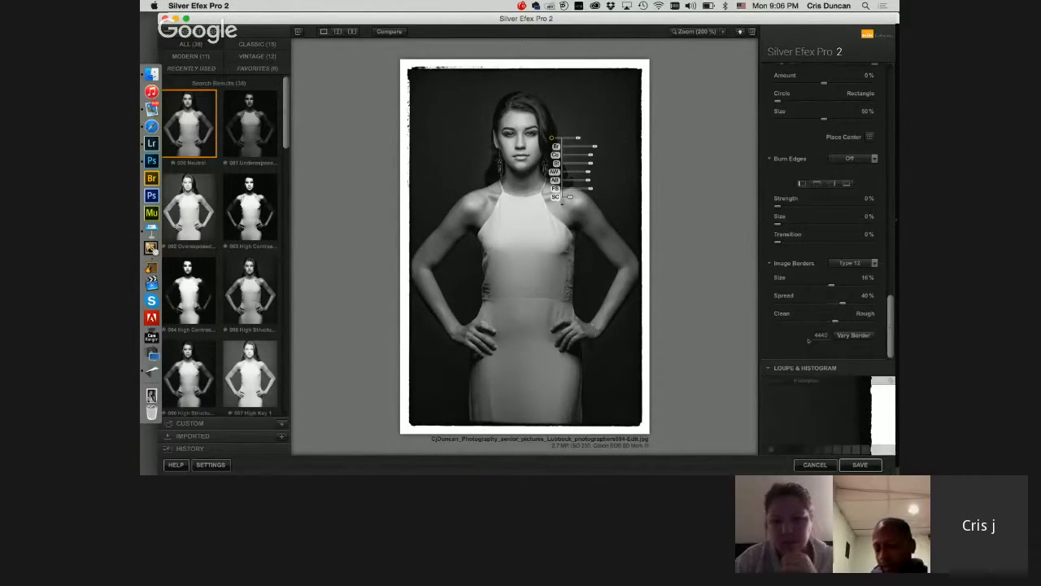
Step: Review the remaining adjustment settings and save the black-and-white portrait back to Lightroom
{"action": "scroll", "coordinate": [833, 230], "scroll_direction": "up", "scroll_amount": 10}
{"action": "scroll", "coordinate": [833, 230], "scroll_direction": "down", "scroll_amount": 5}
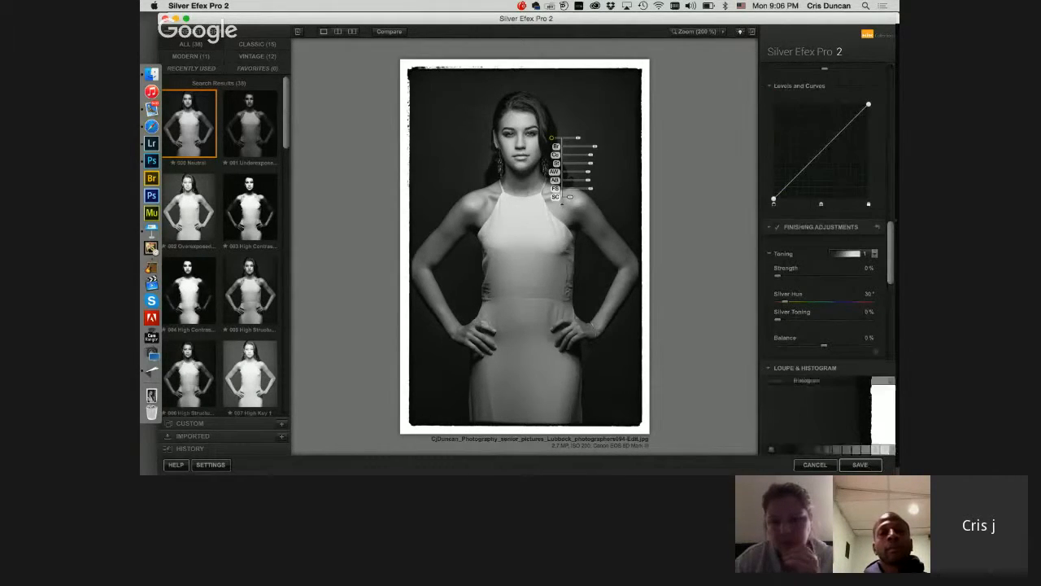
{"action": "left_click", "coordinate": [860, 465]}
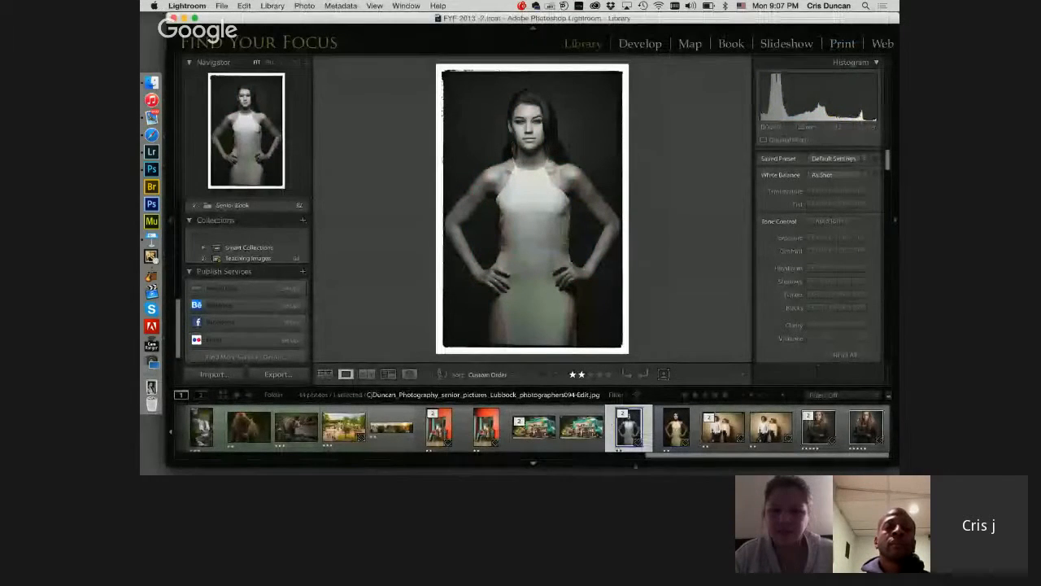
Step: Open the campus park photo from the filmstrip and zoom in on the trees and people in its right half
{"action": "left_click_drag", "start_coordinate": [736, 457], "coordinate": [643, 455]}
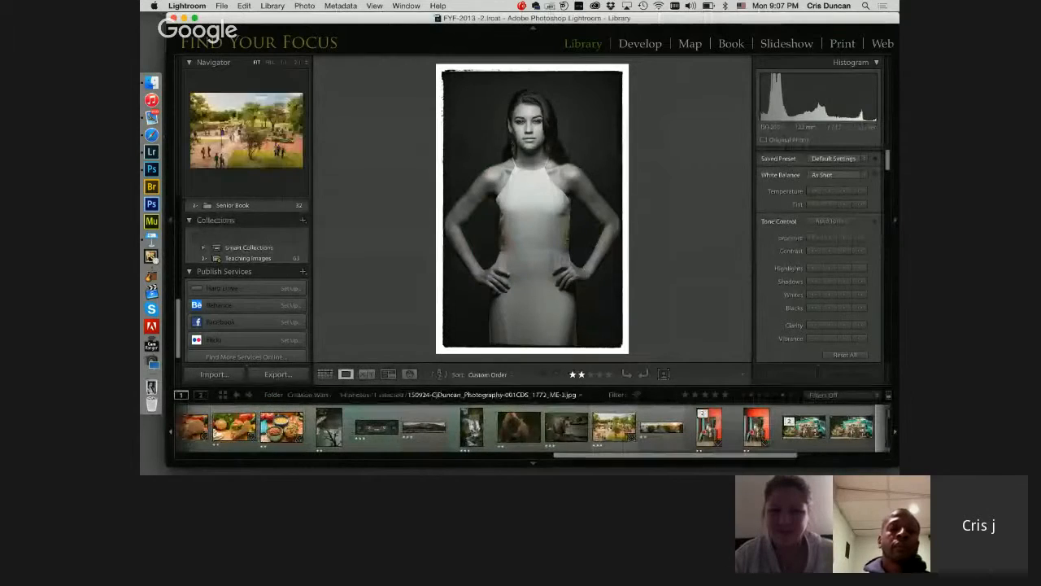
{"action": "left_click", "coordinate": [614, 428]}
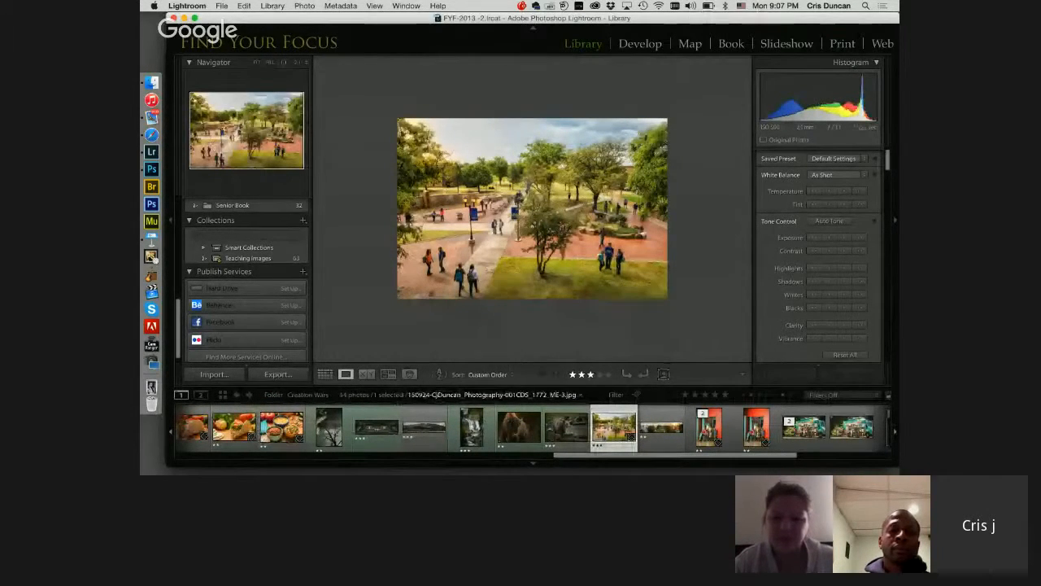
{"action": "left_click", "coordinate": [306, 63]}
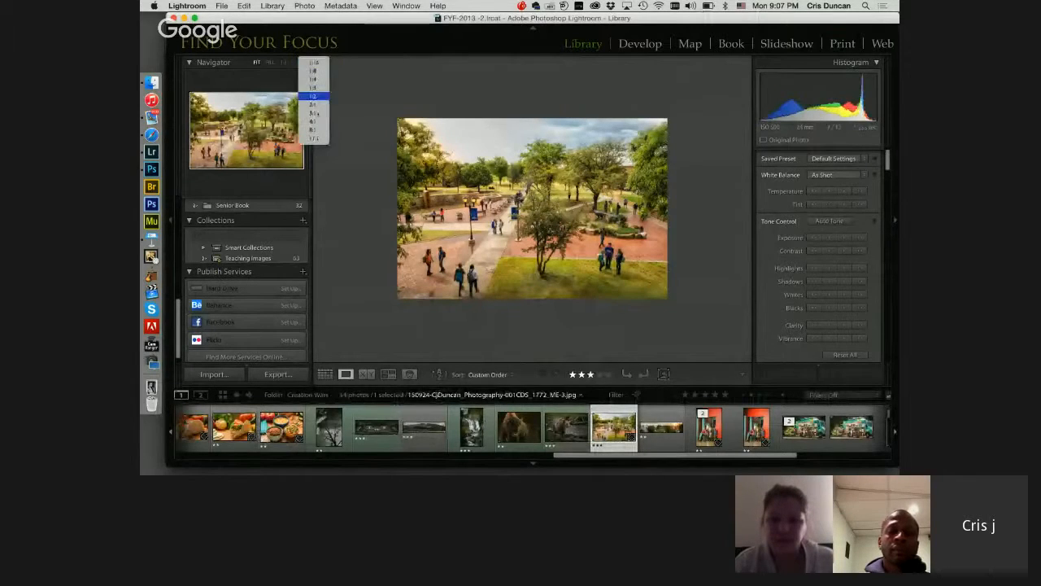
{"action": "left_click", "coordinate": [313, 104]}
{"action": "left_click_drag", "start_coordinate": [252, 137], "coordinate": [273, 115]}
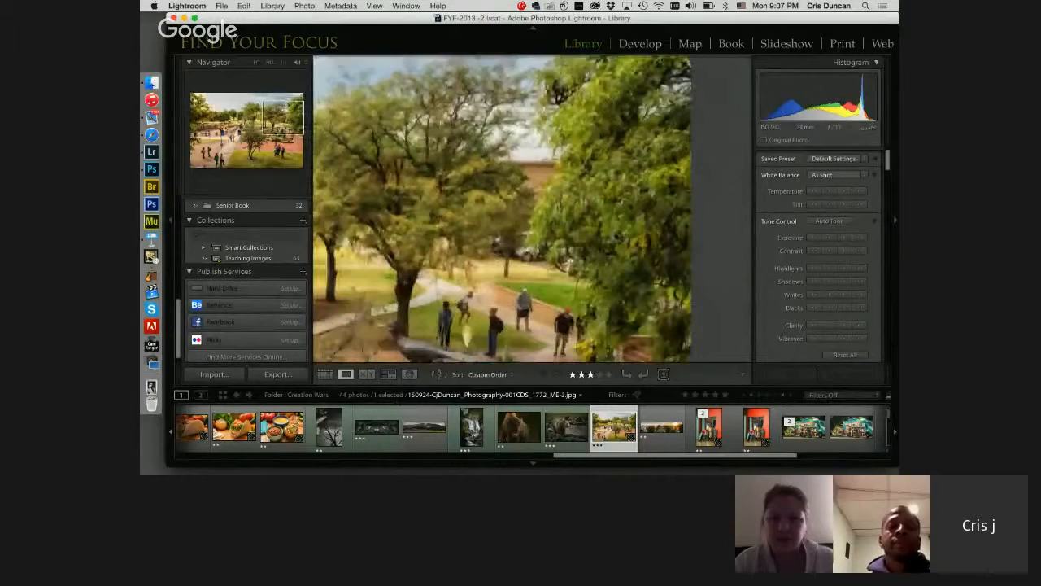
{"action": "key", "text": "z"}
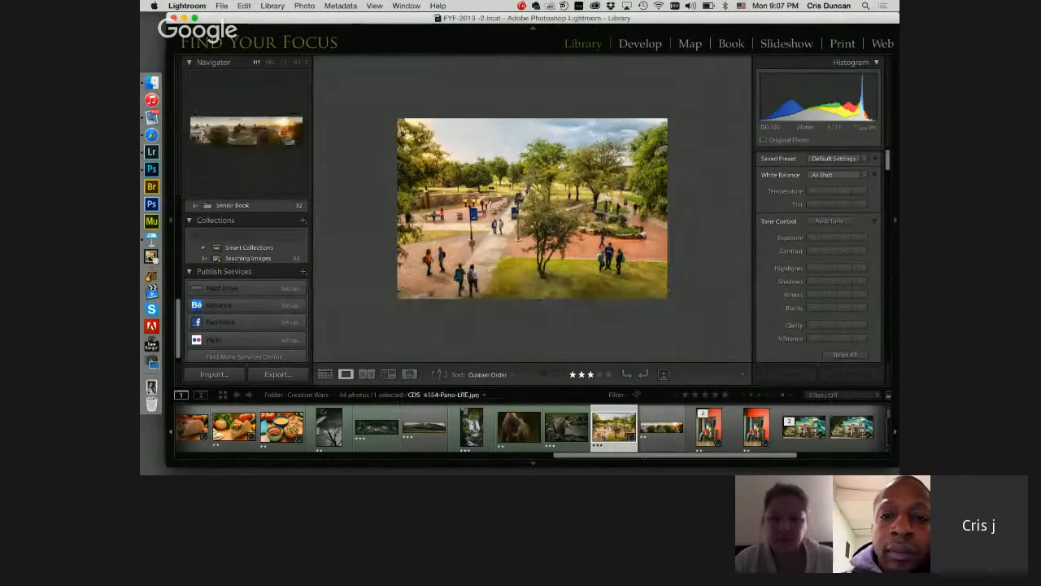
{"action": "left_click_drag", "start_coordinate": [642, 455], "coordinate": [329, 458]}
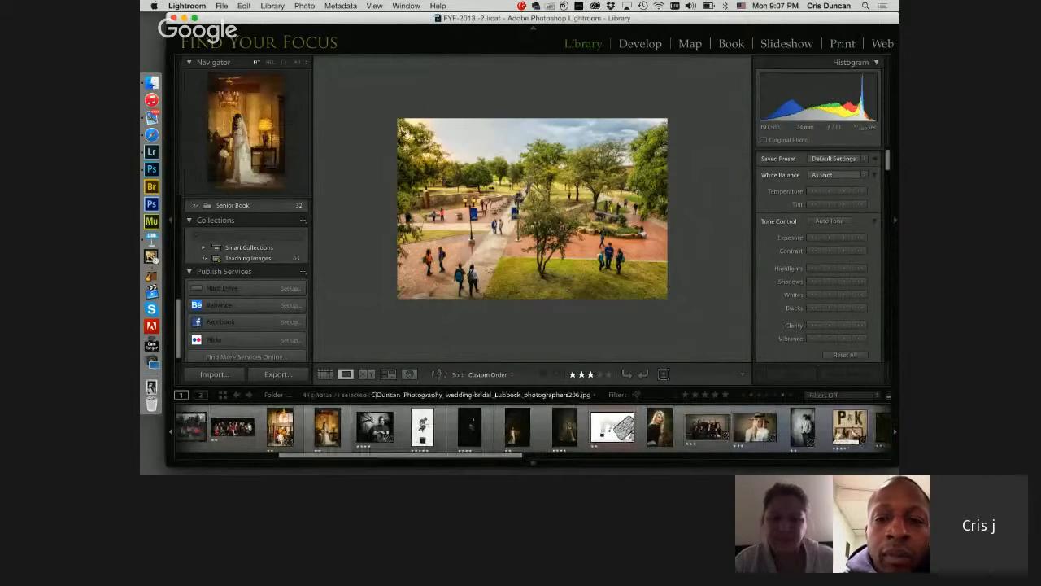
{"action": "left_click", "coordinate": [327, 427]}
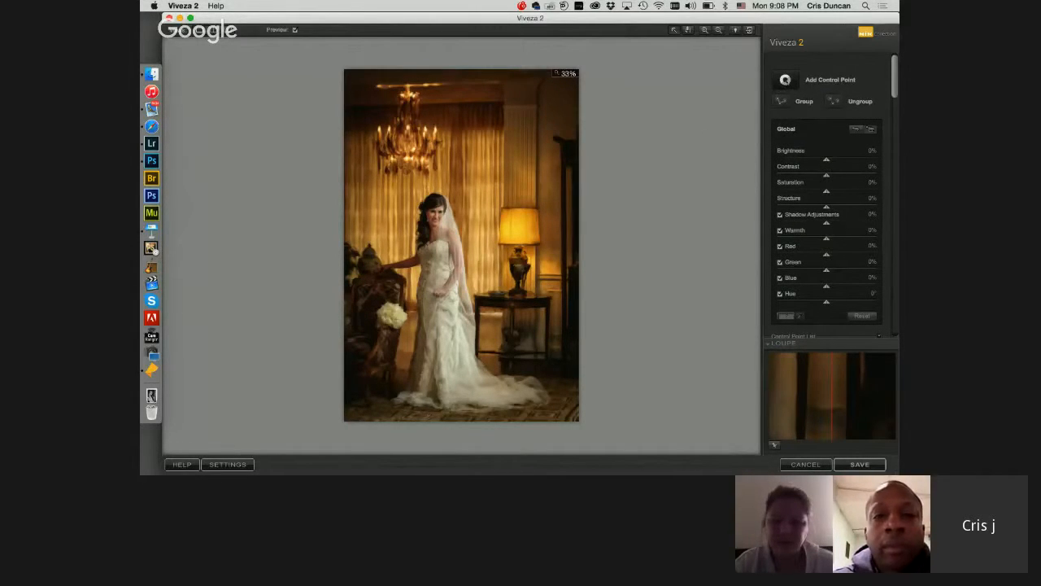
{"action": "left_click", "coordinate": [785, 79]}
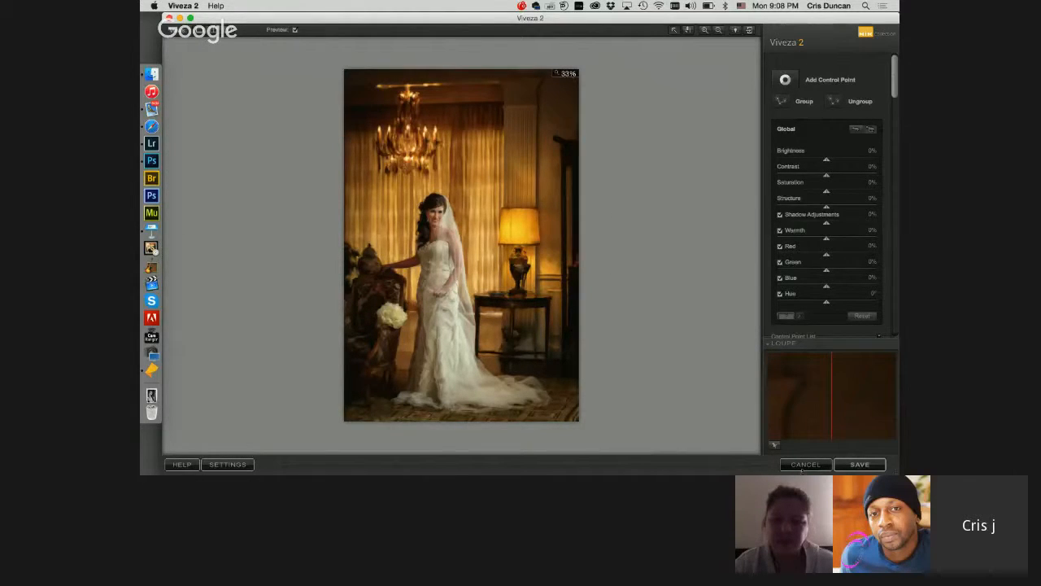
{"action": "left_click", "coordinate": [805, 464]}
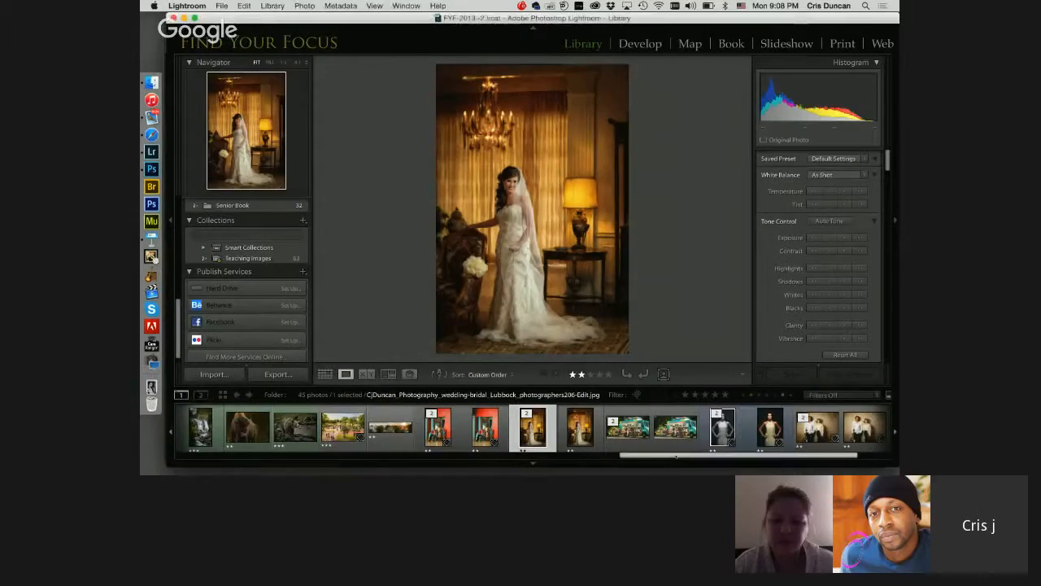
Step: Open the photo of the bride behind the balcony railing in Viveza 2 as a JPEG copy with Lightroom adjustments
{"action": "left_click_drag", "start_coordinate": [676, 456], "coordinate": [366, 457]}
{"action": "left_click", "coordinate": [416, 427]}
{"action": "right_click", "coordinate": [416, 428]}
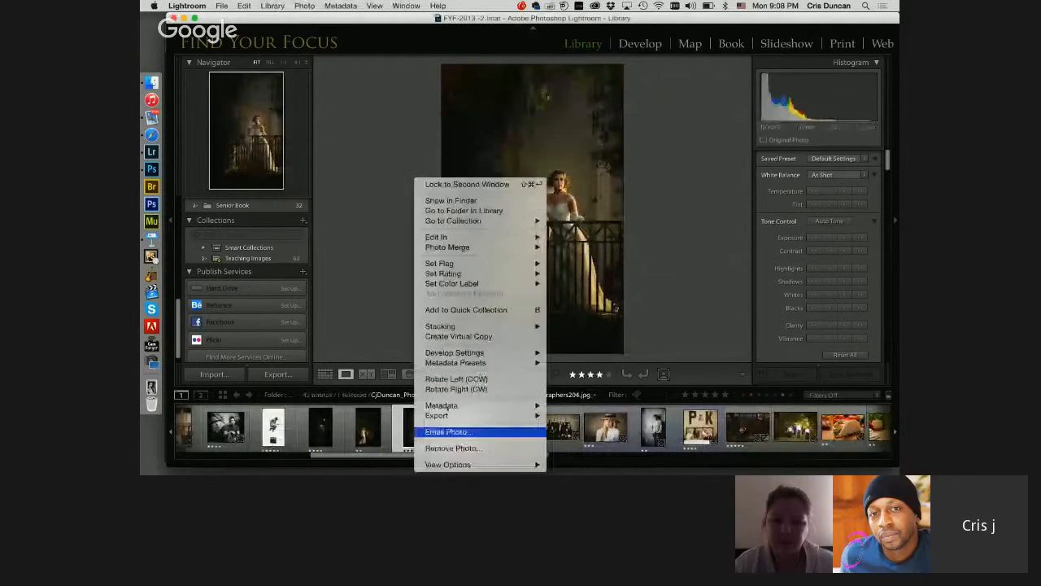
{"action": "mouse_move", "coordinate": [440, 236]}
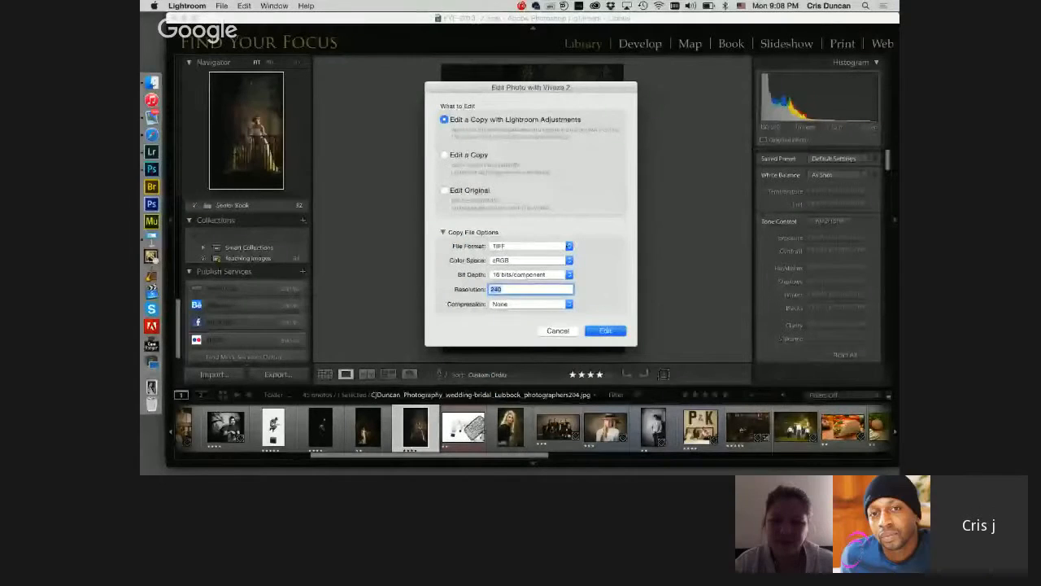
{"action": "left_click", "coordinate": [530, 246]}
{"action": "left_click", "coordinate": [512, 261]}
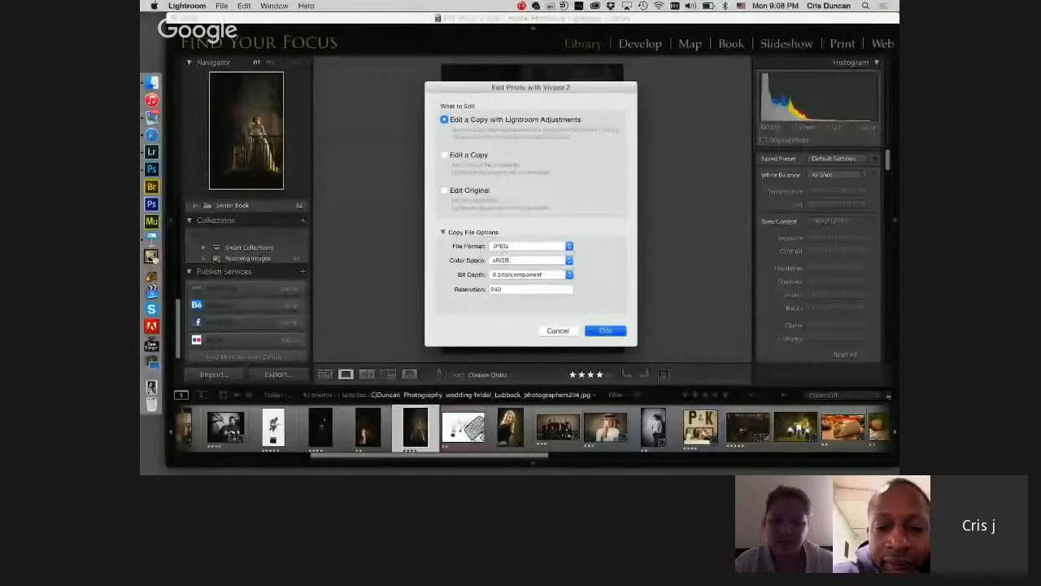
{"action": "left_click", "coordinate": [605, 331]}
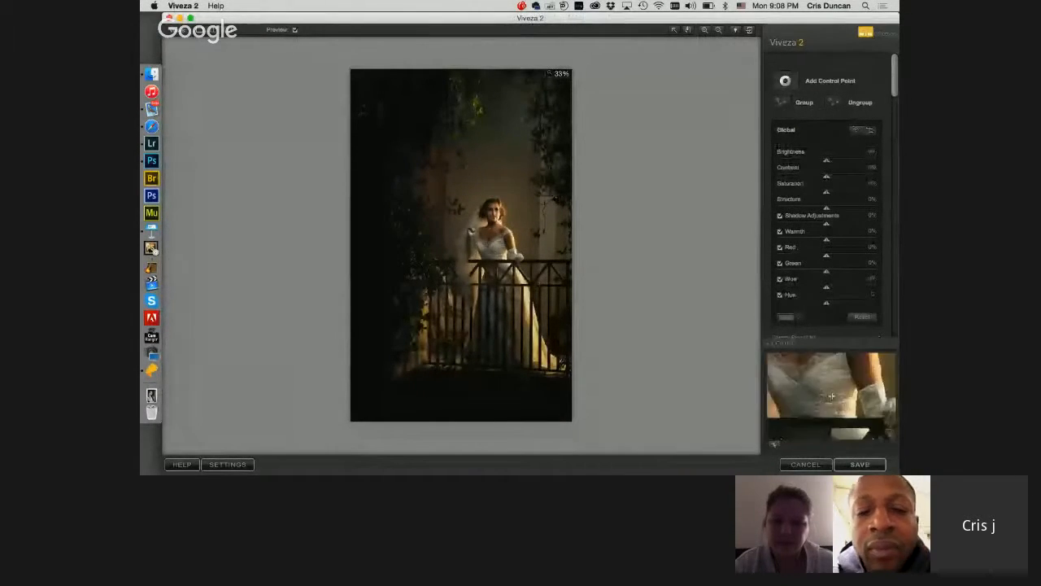
Step: Place a control point of 8% size on the bride's bodice, reduce its saturation and show its mask
{"action": "left_click", "coordinate": [500, 248]}
{"action": "left_click_drag", "start_coordinate": [460, 273], "coordinate": [480, 249]}
{"action": "left_click_drag", "start_coordinate": [895, 90], "coordinate": [894, 227]}
{"action": "left_click", "coordinate": [874, 230]}
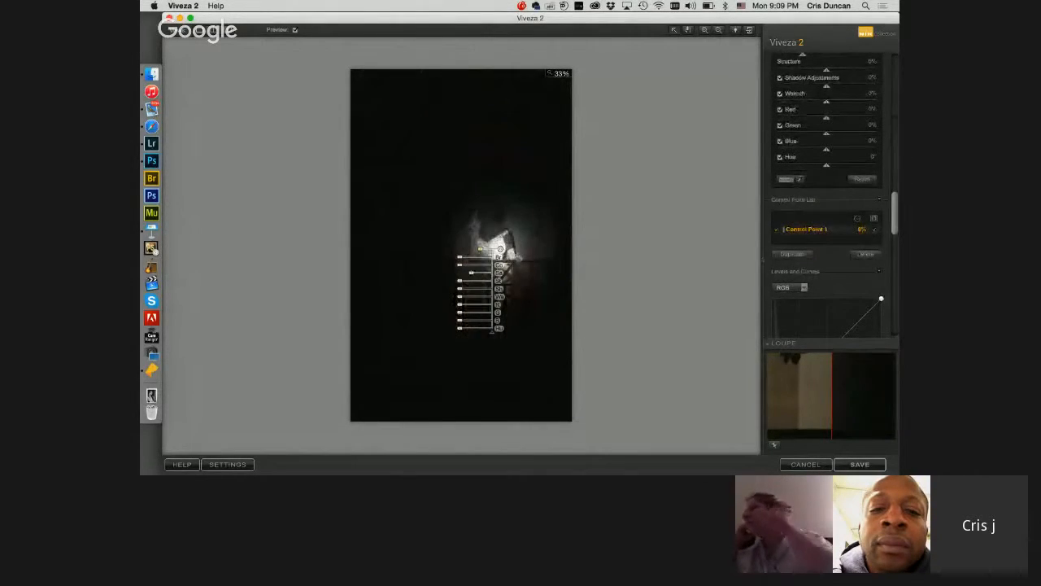
Step: Duplicate the bodice control point twice onto the bride's skirt and hide the masks of all three points
{"action": "left_click_drag", "start_coordinate": [501, 249], "coordinate": [508, 320]}
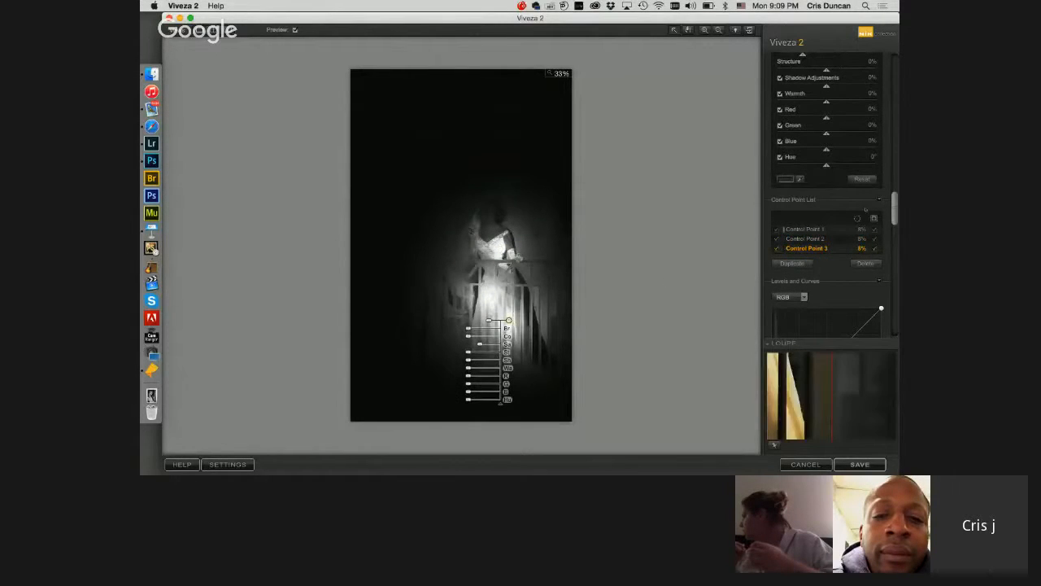
{"action": "left_click", "coordinate": [876, 248]}
{"action": "left_click", "coordinate": [876, 239]}
{"action": "left_click", "coordinate": [876, 230]}
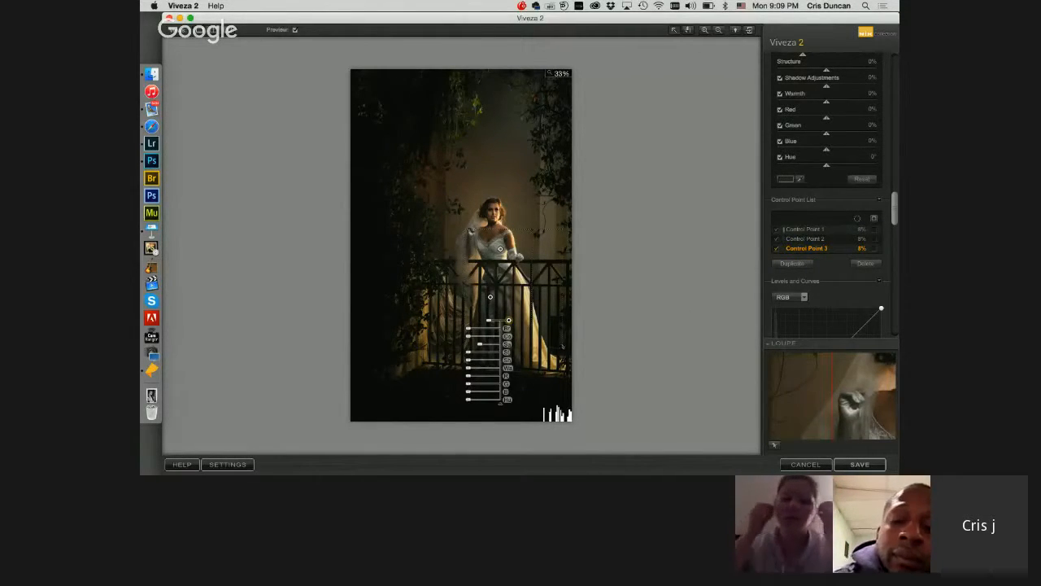
Step: Select all three dress control points and set Brightness to 43%, Saturation to -64% and Structure to 29%
{"action": "key", "text": "super+a"}
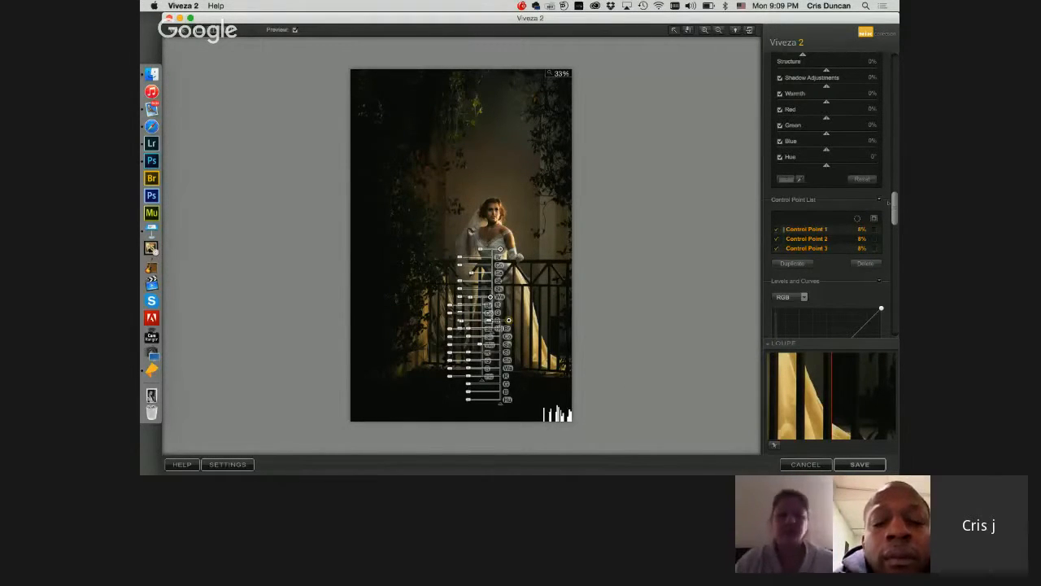
{"action": "scroll", "coordinate": [830, 196], "scroll_direction": "up", "scroll_amount": 5}
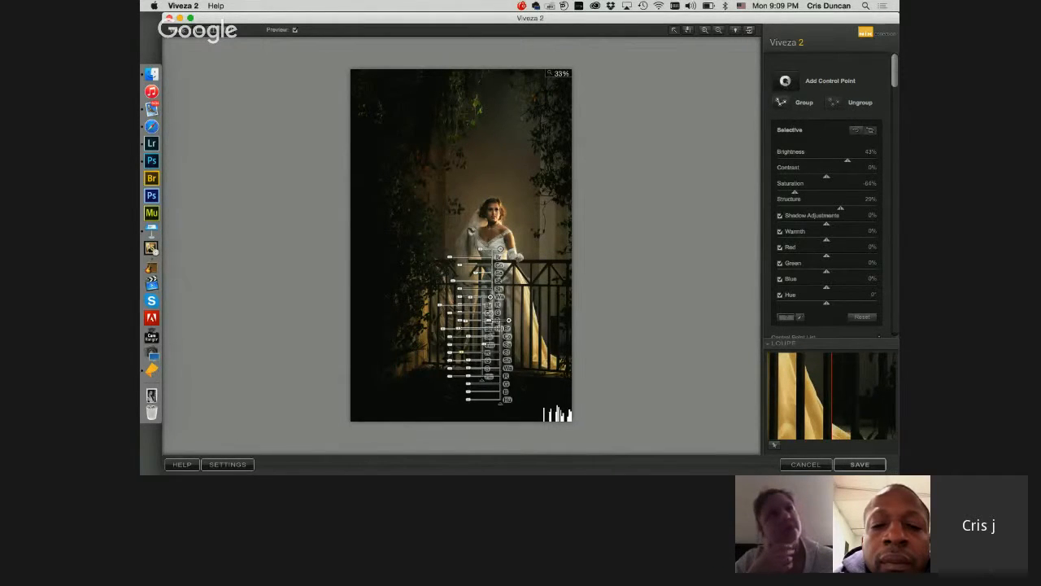
Step: Add a control point on the bride's face, shrink its area slightly and save the edited photo back to Lightroom
{"action": "left_click", "coordinate": [495, 214]}
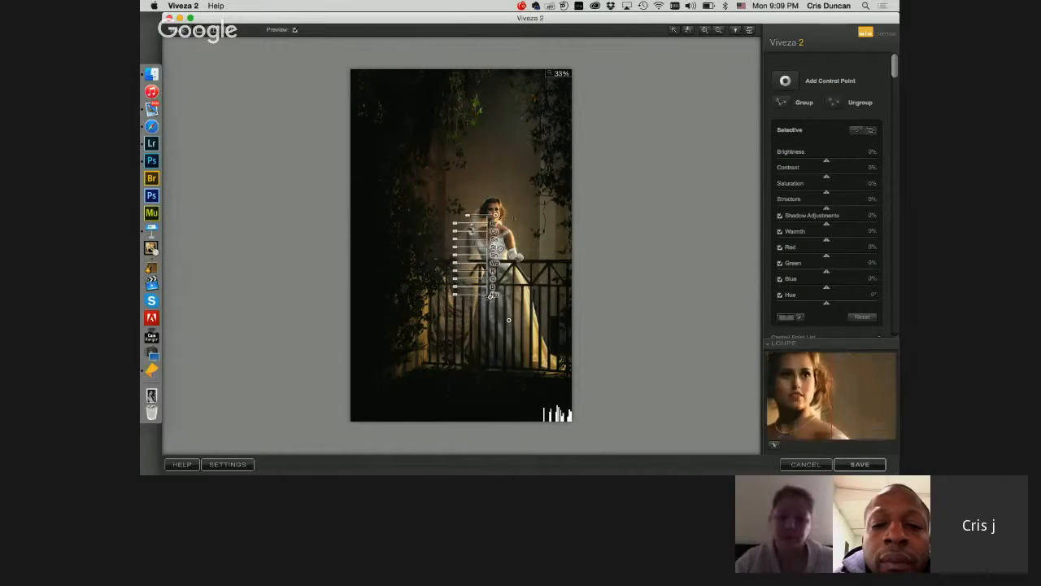
{"action": "left_click_drag", "start_coordinate": [467, 215], "coordinate": [476, 217]}
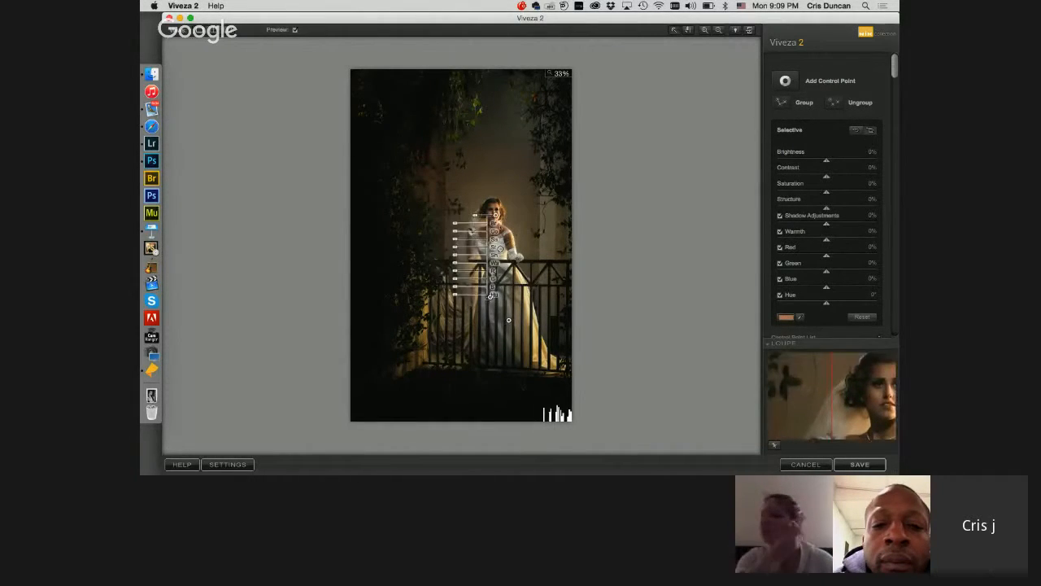
{"action": "left_click", "coordinate": [501, 249]}
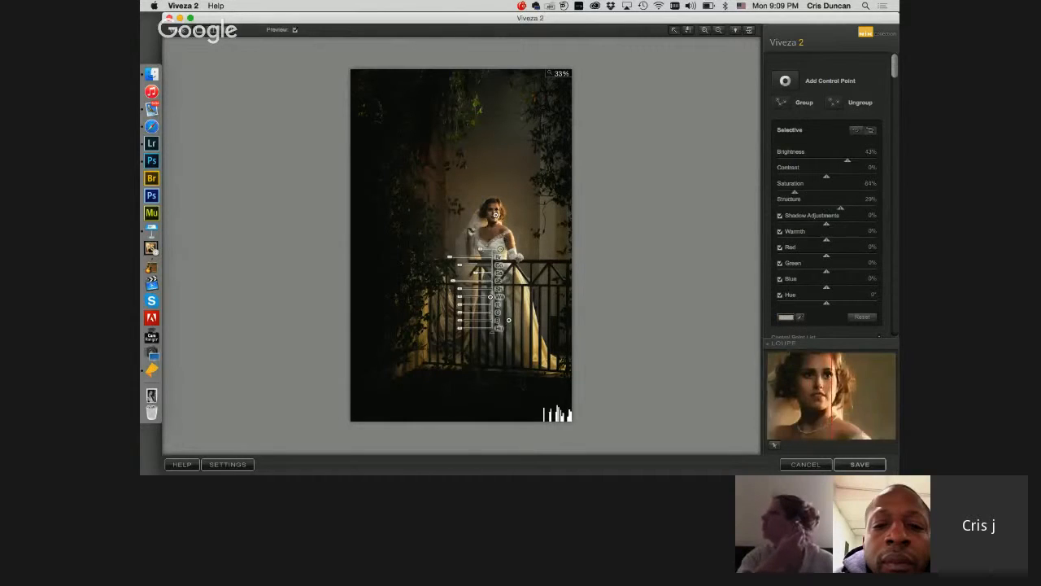
{"action": "left_click", "coordinate": [496, 215]}
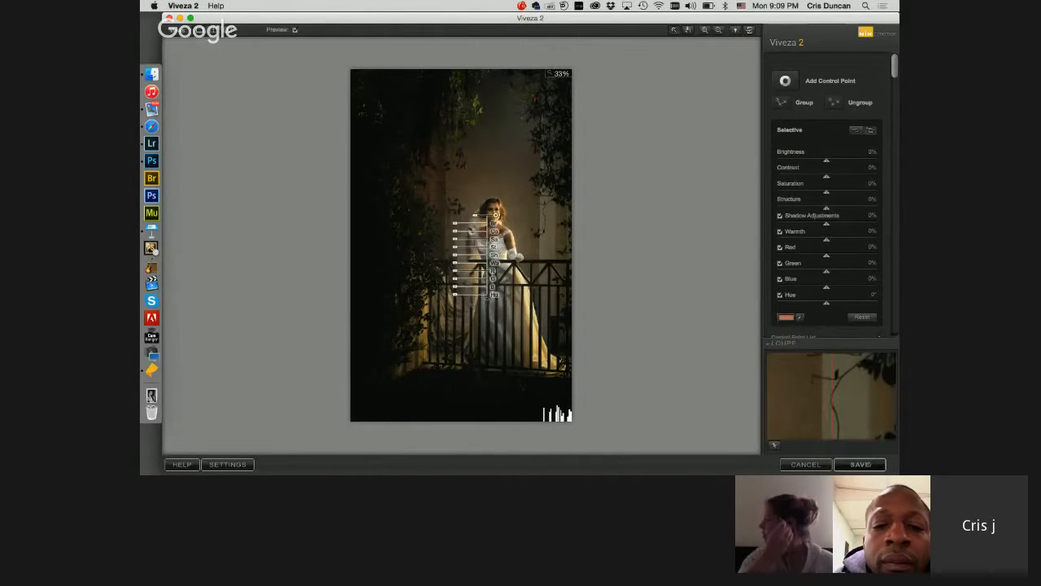
{"action": "left_click", "coordinate": [869, 465]}
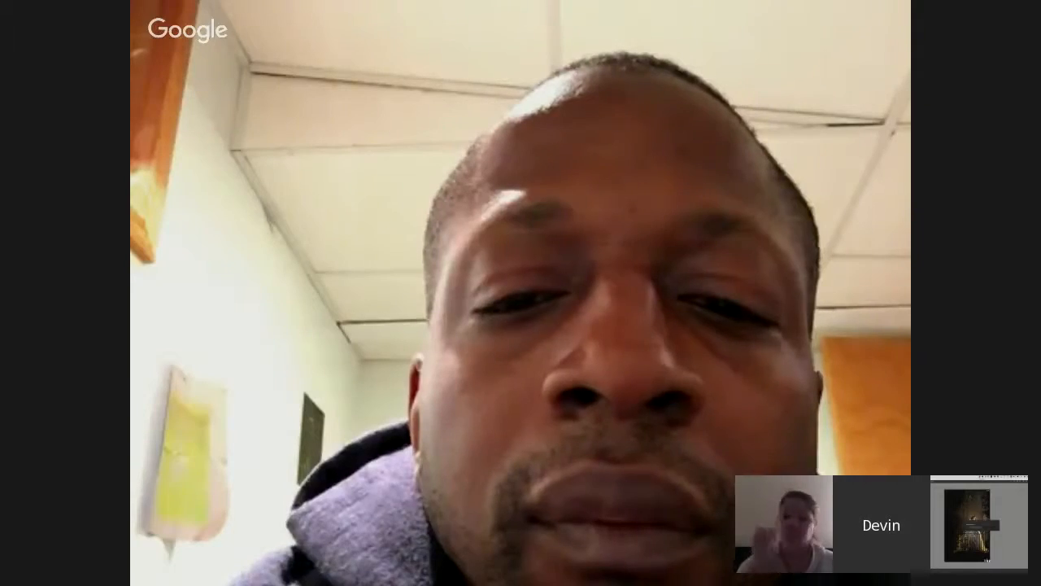
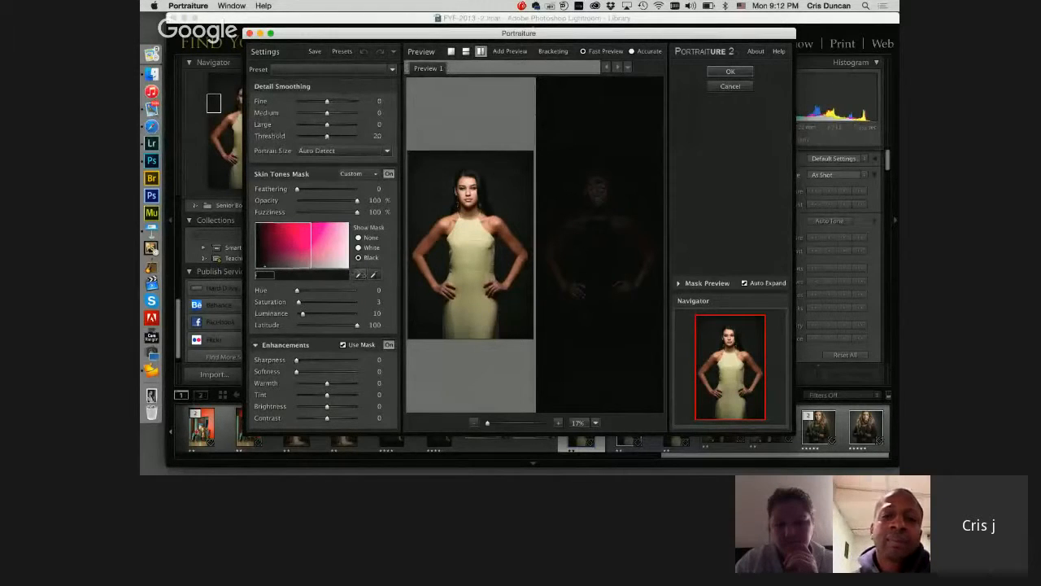
Step: Sample the woman's skin tone for the Skin Tones Mask and compare the None, White and Black mask displays, ending on Black
{"action": "left_click", "coordinate": [359, 275]}
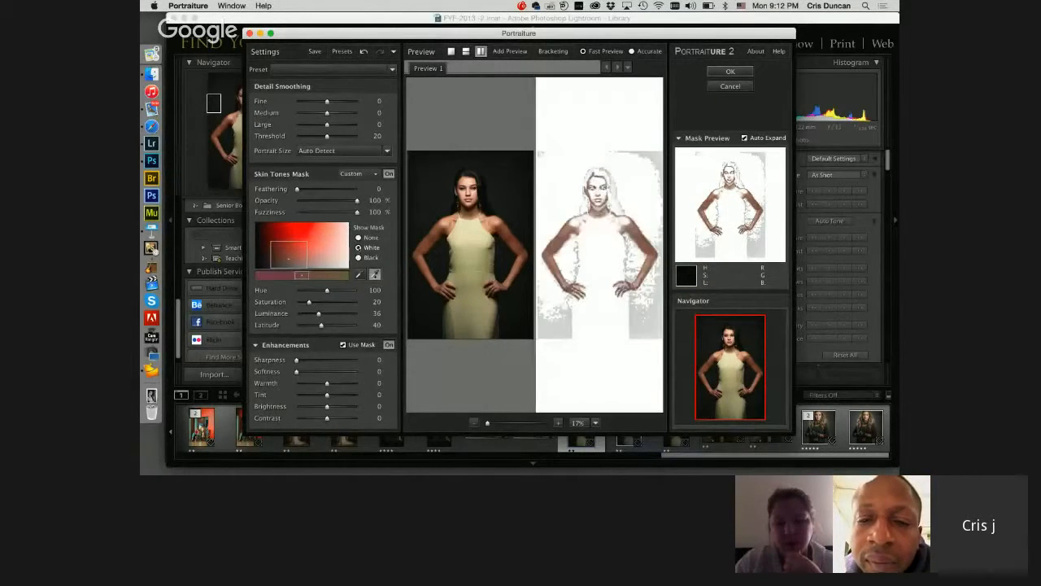
{"action": "left_click", "coordinate": [358, 258]}
{"action": "left_click", "coordinate": [358, 238]}
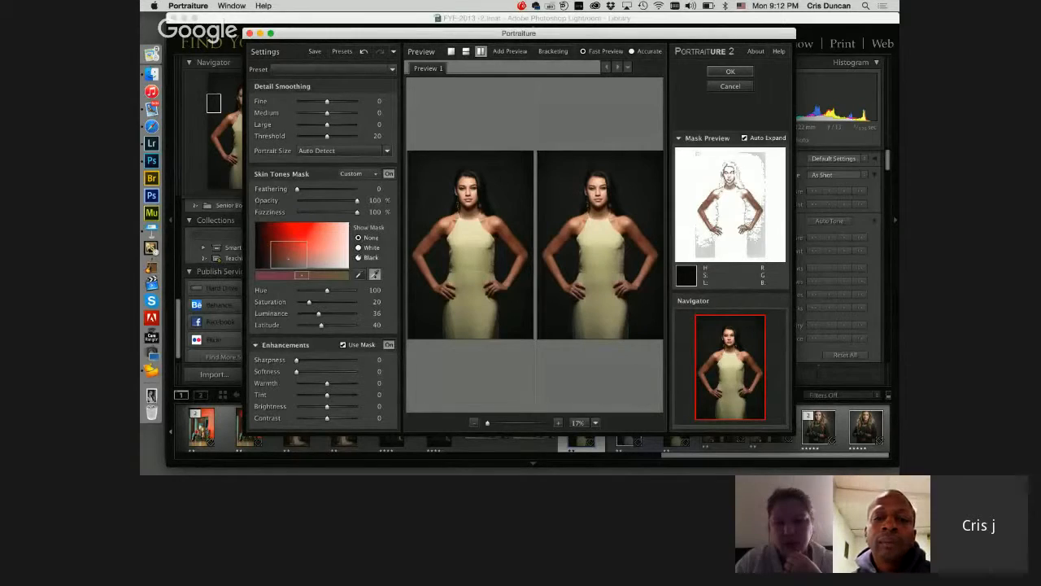
{"action": "left_click", "coordinate": [358, 258]}
{"action": "left_click", "coordinate": [358, 248]}
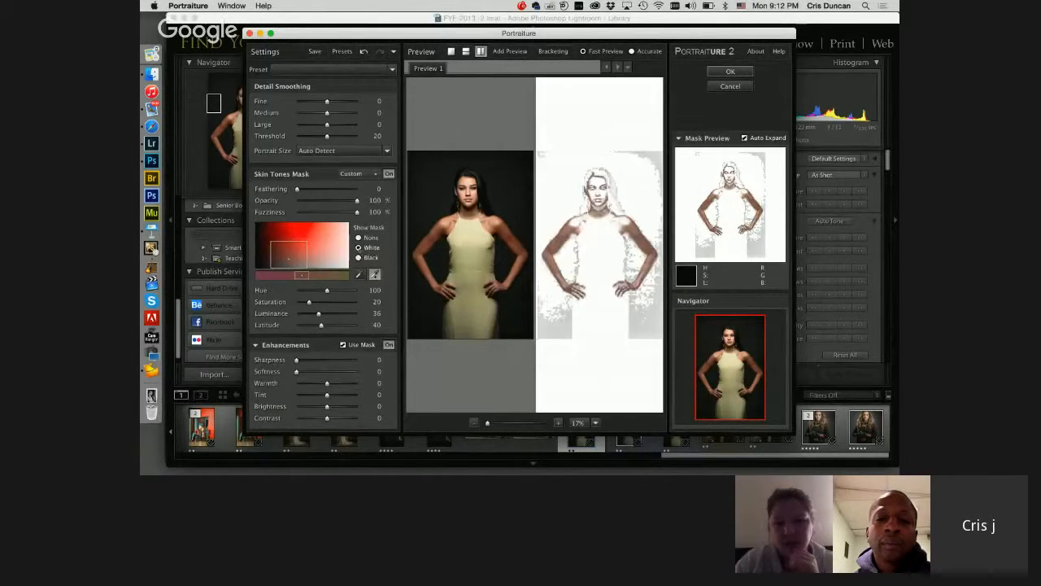
{"action": "left_click", "coordinate": [359, 257]}
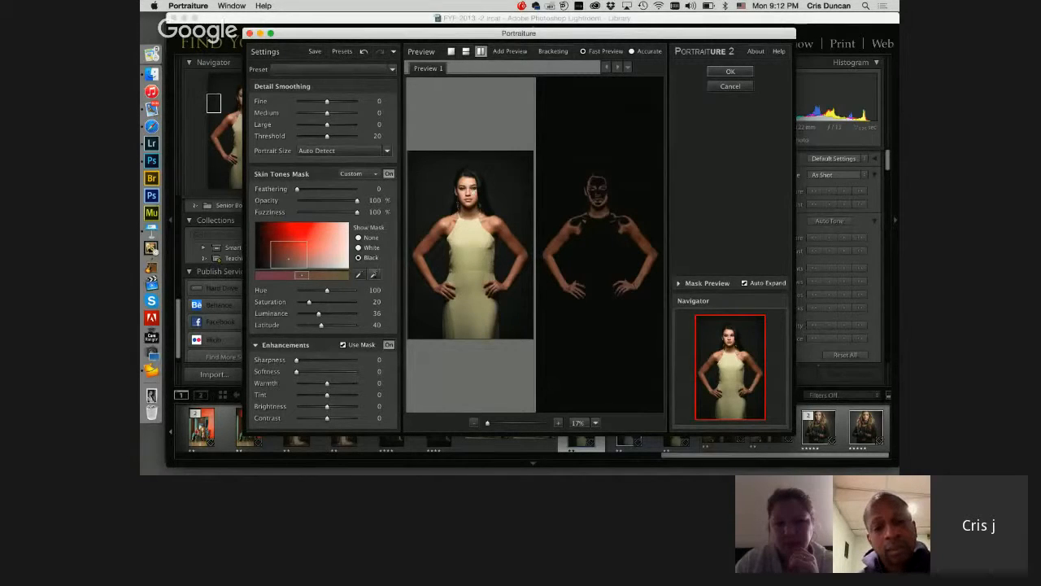
Step: Extend the Skin Tones Mask with additional colour samples from the woman's face
{"action": "left_click", "coordinate": [374, 275]}
{"action": "left_click", "coordinate": [468, 190]}
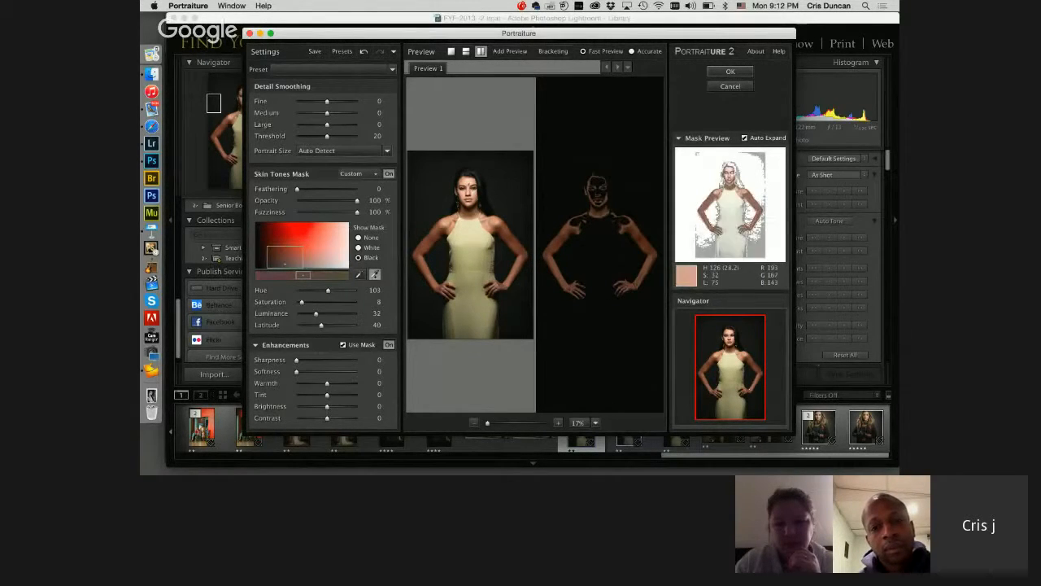
{"action": "left_click", "coordinate": [467, 195]}
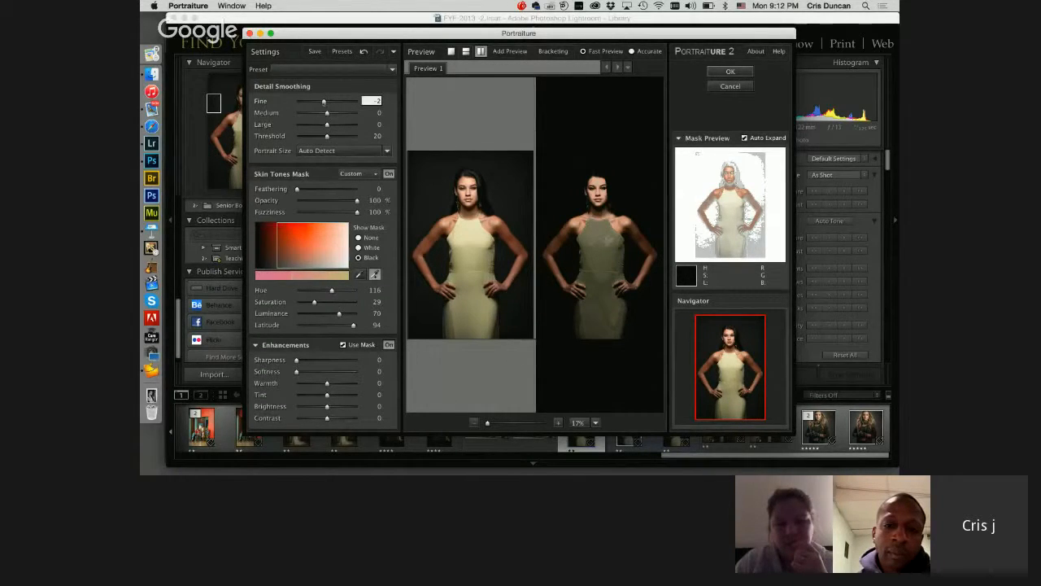
Step: Set Detail Smoothing to Fine -1, Medium -7 and Large +1, and hide the mask in the preview
{"action": "key", "text": "Tab"}
{"action": "type", "text": "-2"}
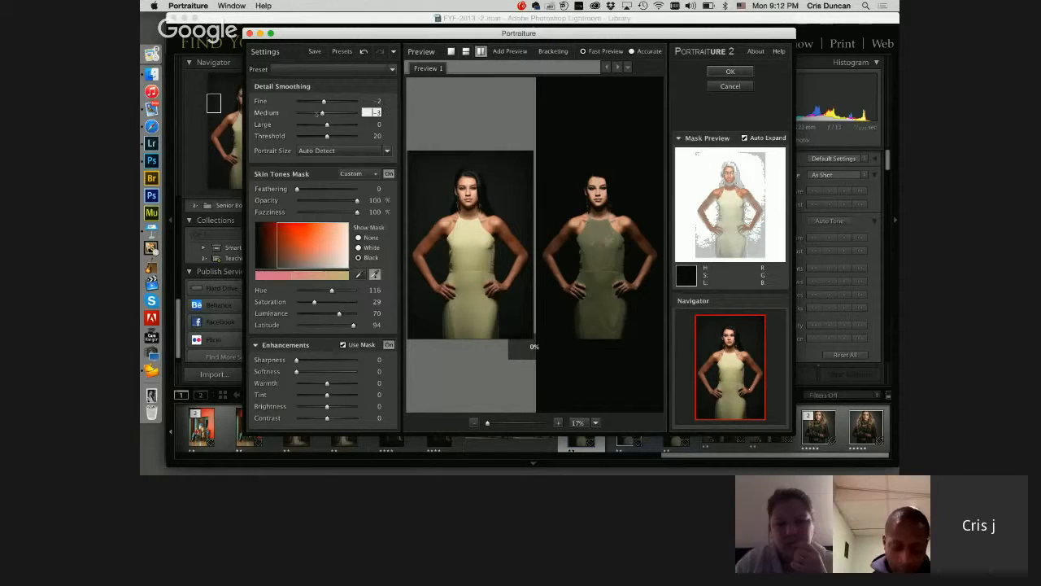
{"action": "key", "text": "Tab"}
{"action": "type", "text": "1"}
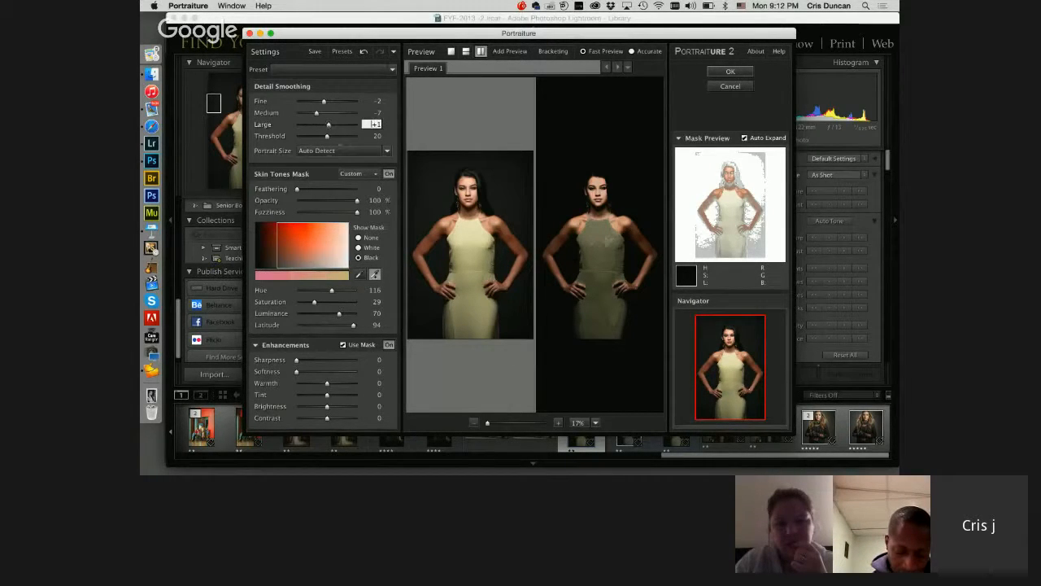
{"action": "left_click_drag", "start_coordinate": [324, 102], "coordinate": [327, 102]}
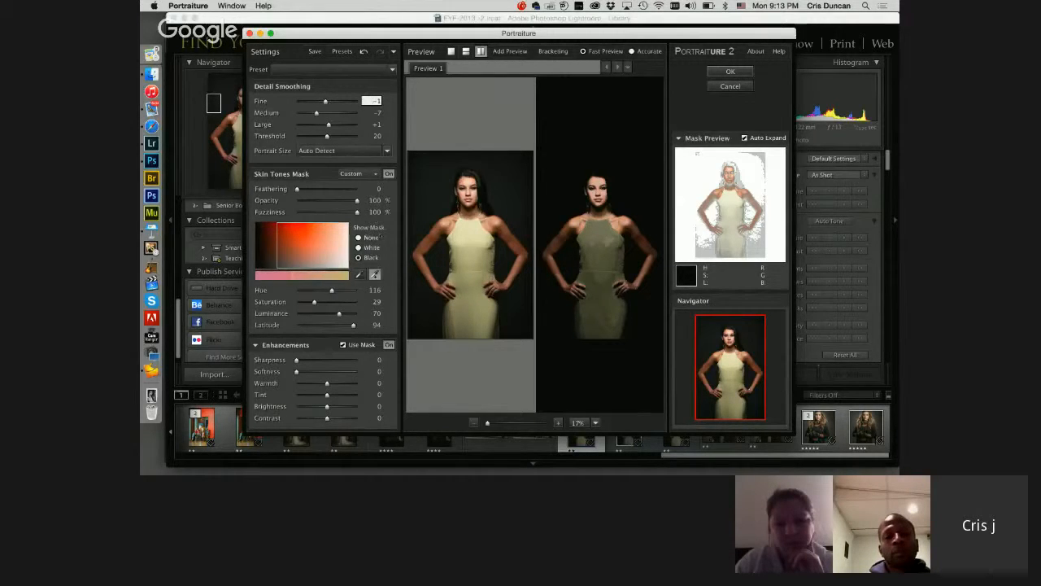
{"action": "key", "text": "Return"}
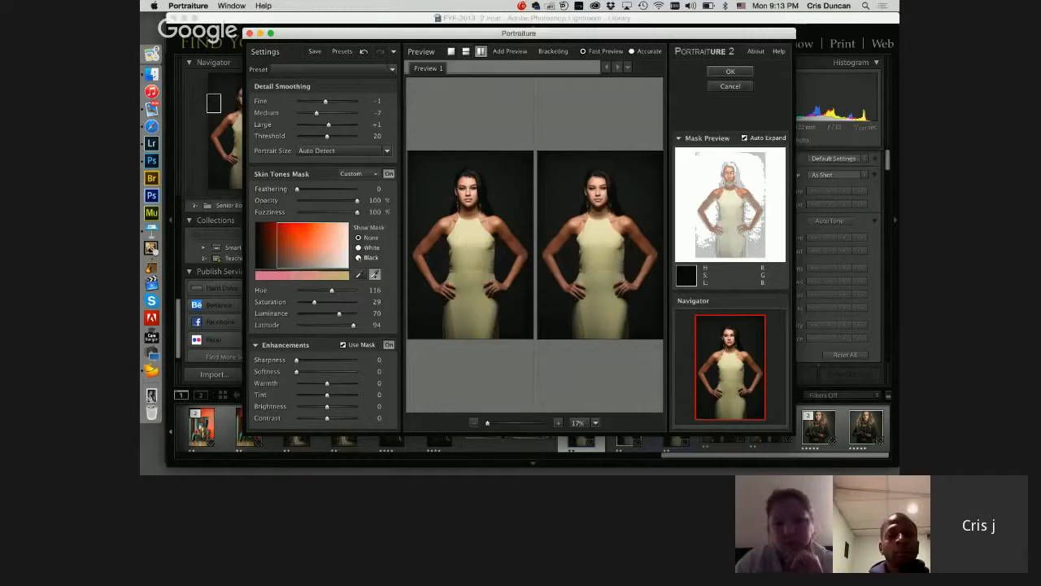
Step: Check the smoothing close up on the woman's portrait and apply the Portraiture edit back to Lightroom
{"action": "mouse_move", "coordinate": [487, 424]}
{"action": "left_mouse_down"}
{"action": "mouse_move", "coordinate": [513, 425]}
{"action": "mouse_move", "coordinate": [493, 425]}
{"action": "left_mouse_up"}
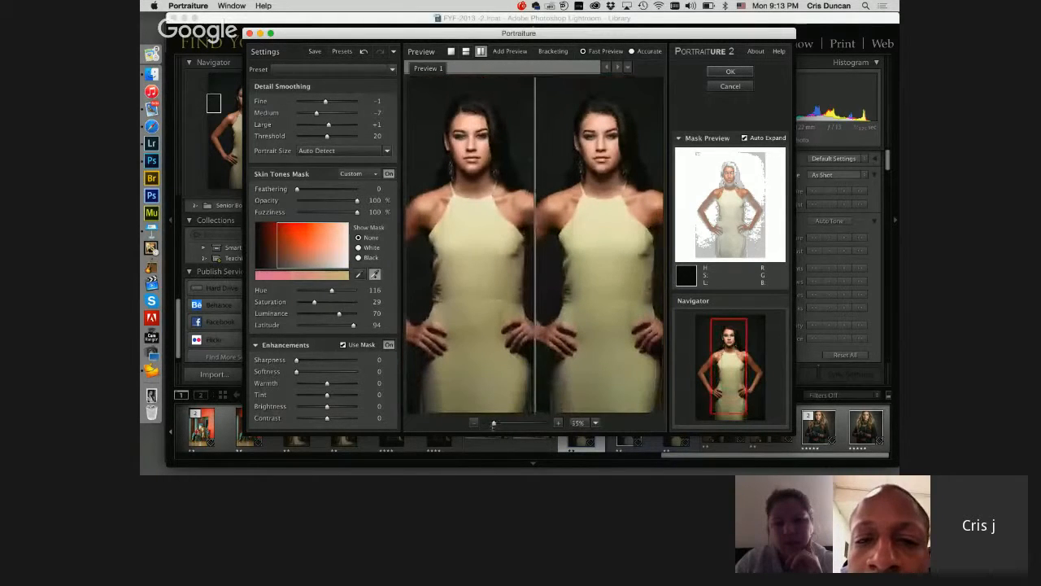
{"action": "left_click_drag", "start_coordinate": [410, 34], "coordinate": [409, 34]}
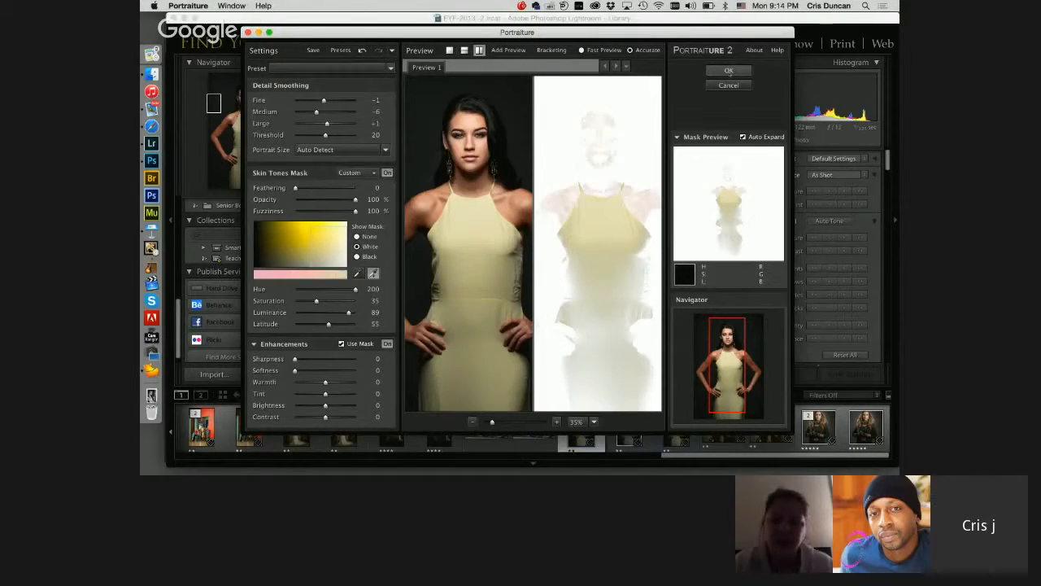
{"action": "left_click", "coordinate": [729, 71]}
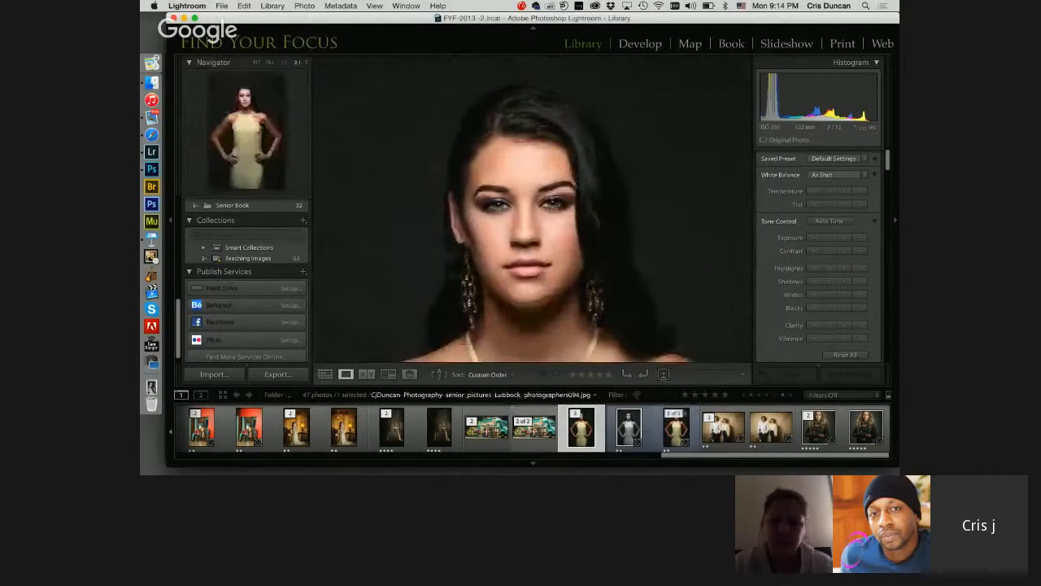
Step: Bring up the portrait's Edit-2 version in the Lightroom library and switch to Safari
{"action": "left_click", "coordinate": [676, 428]}
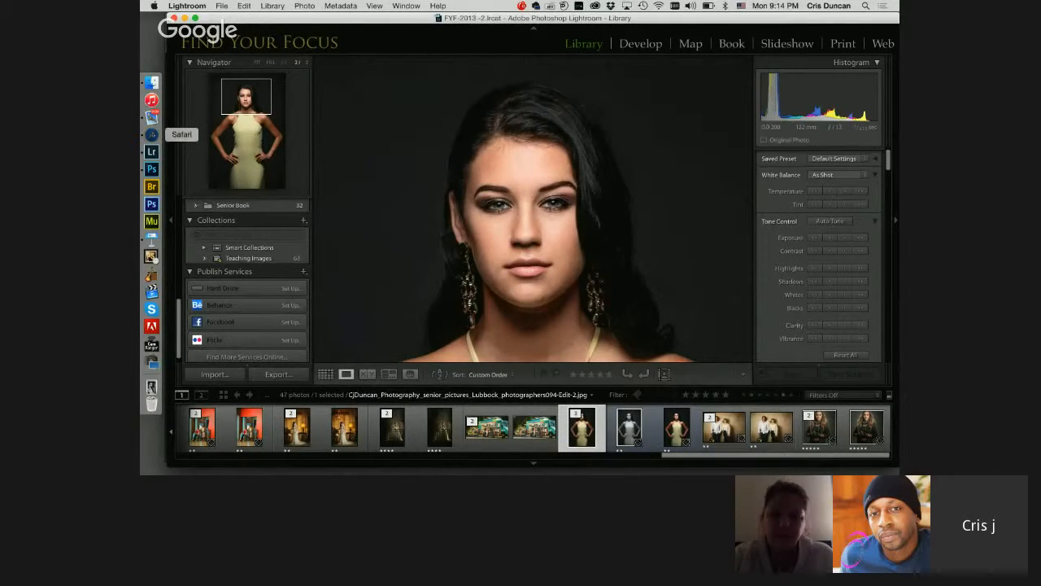
{"action": "left_click", "coordinate": [151, 134]}
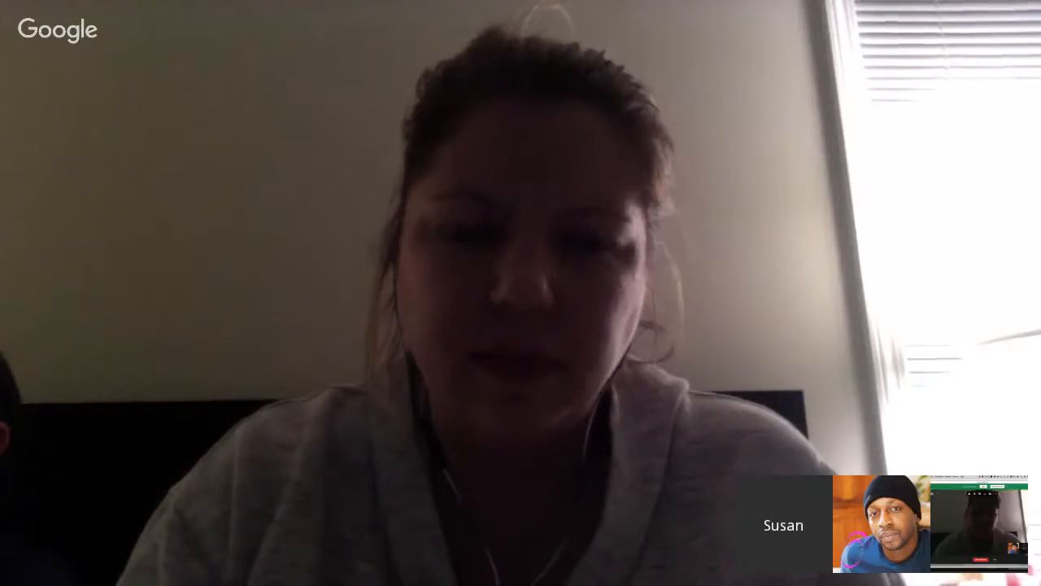